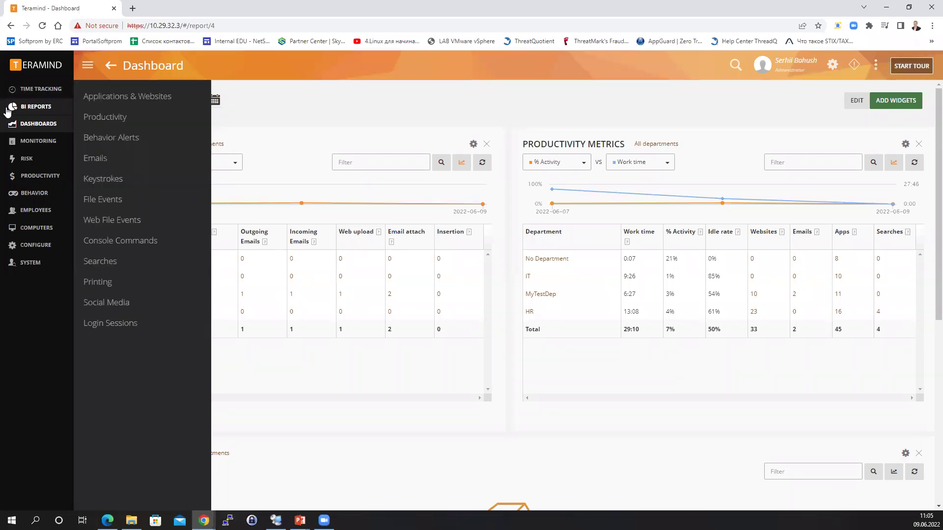
# Go from the dashboard to the BI Reports list via the side menu.
pyautogui.click(26, 109)
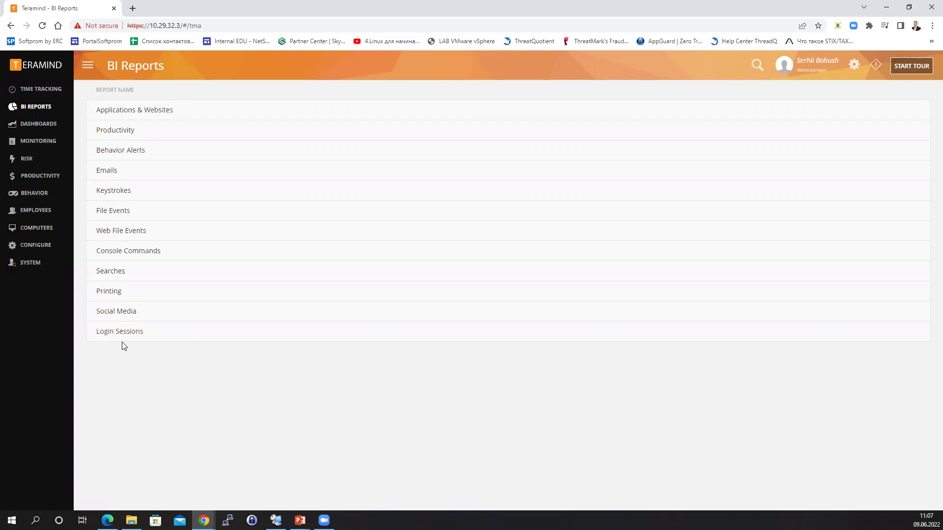
# Open the Applications & Websites report for Jun 7–9, 2022.
pyautogui.click(146, 110)
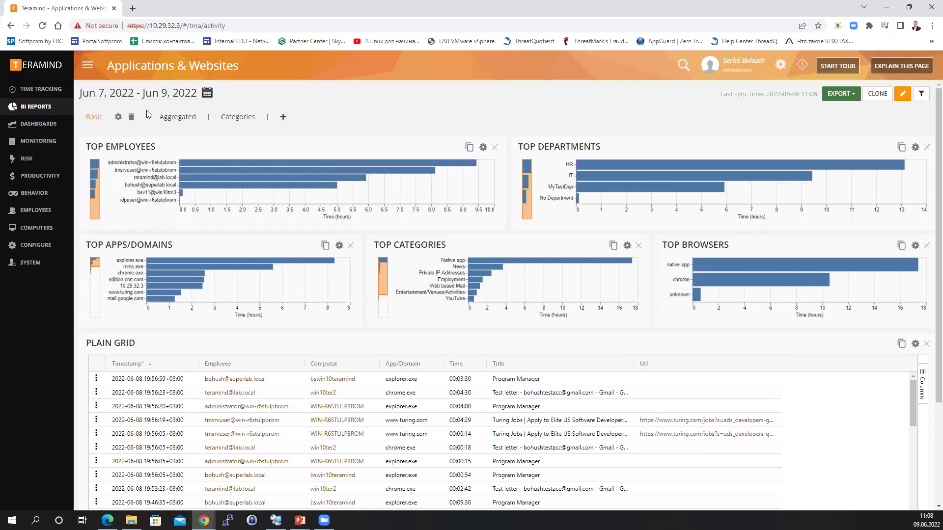
# Open Edit widget for the Top Apps/Domains chart.
pyautogui.click(338, 246)
# Look over the Top Apps/Domains widget settings, close them unchanged, and scroll through the report.
pyautogui.scroll(-2, 430, 201)
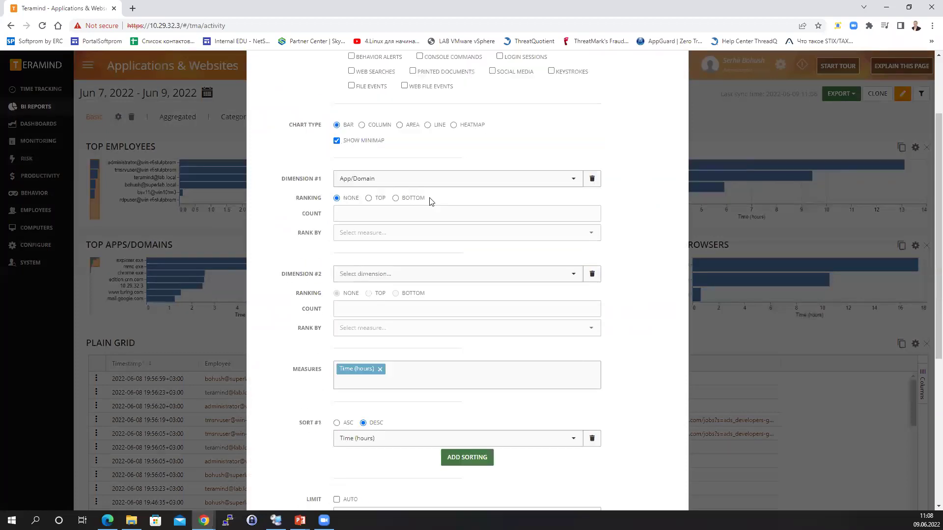
pyautogui.scroll(-4, 430, 201)
pyautogui.scroll(3, 474, 319)
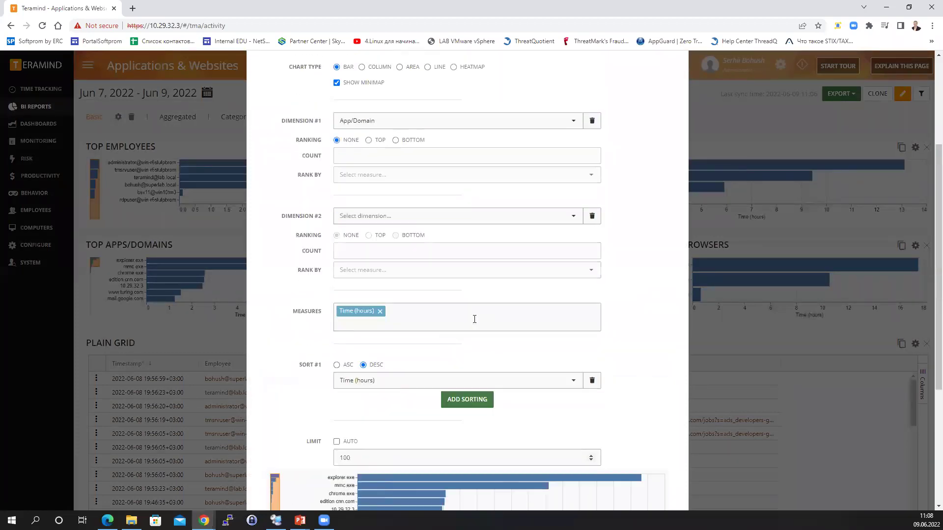
pyautogui.scroll(3, 474, 319)
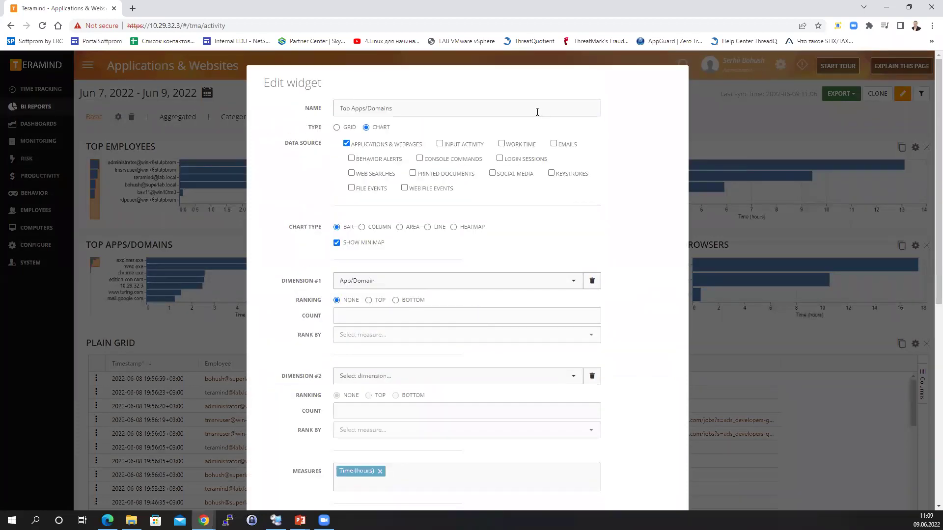
pyautogui.press('Escape')
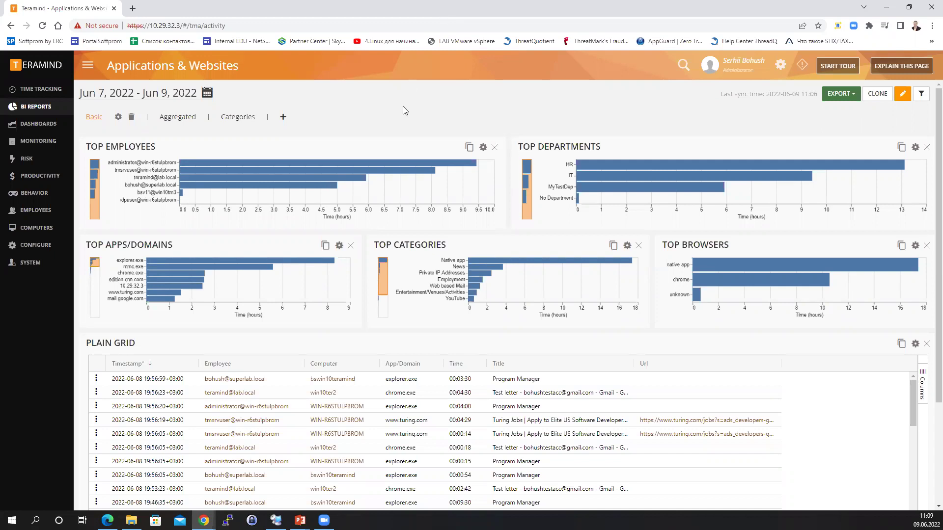
pyautogui.scroll(-3, 358, 248)
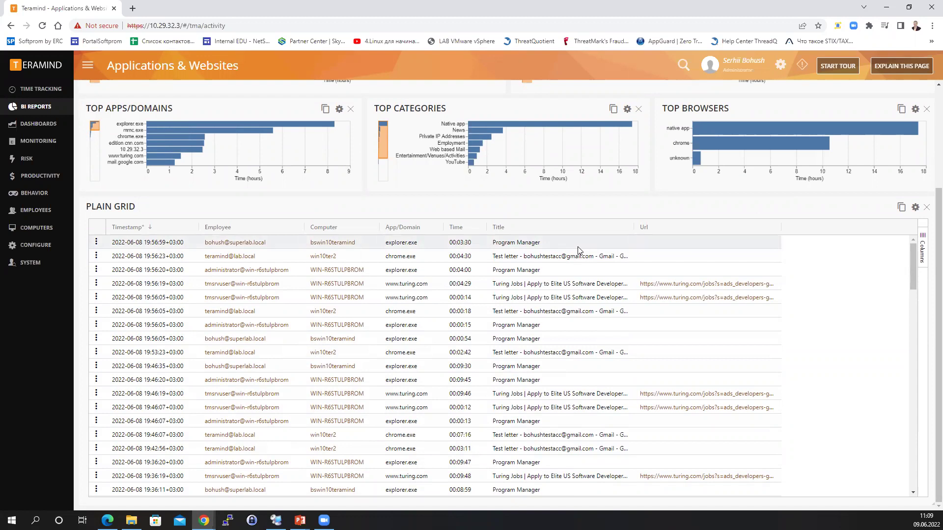
pyautogui.scroll(3, 577, 250)
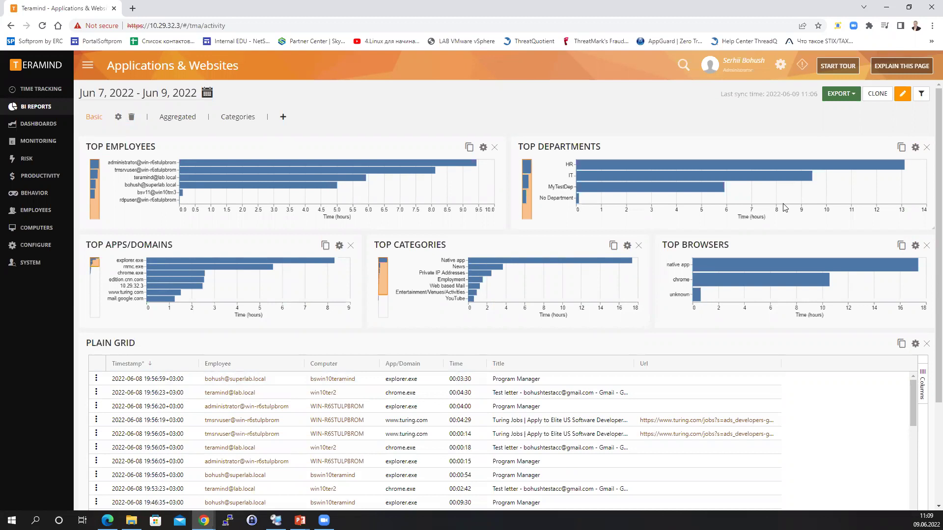
# Filter the report by the HR and MyTestDep bars in Top Departments.
pyautogui.click(736, 166)
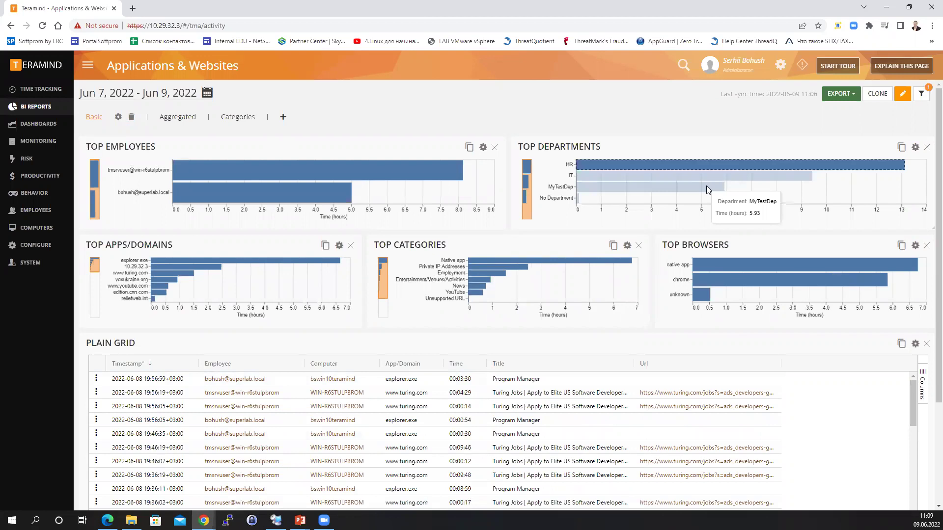
pyautogui.click(706, 186)
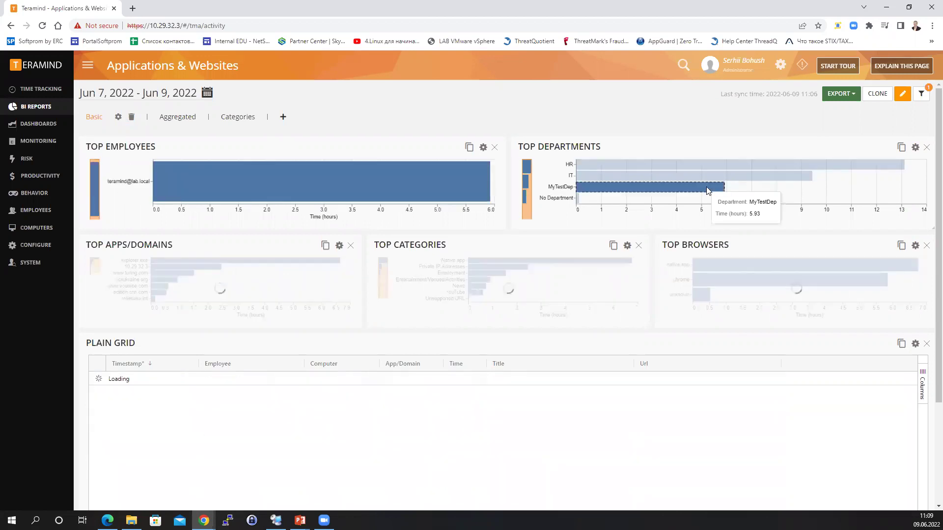
pyautogui.click(704, 165)
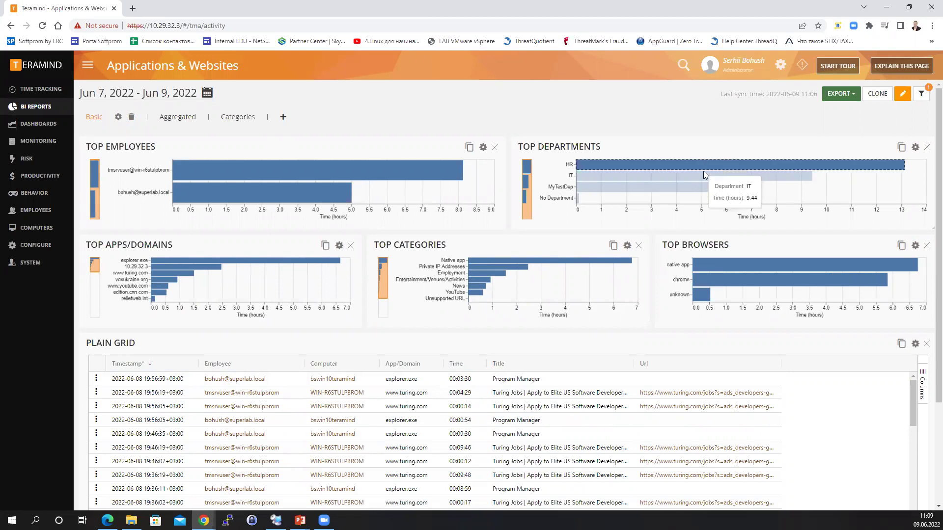
pyautogui.click(701, 186)
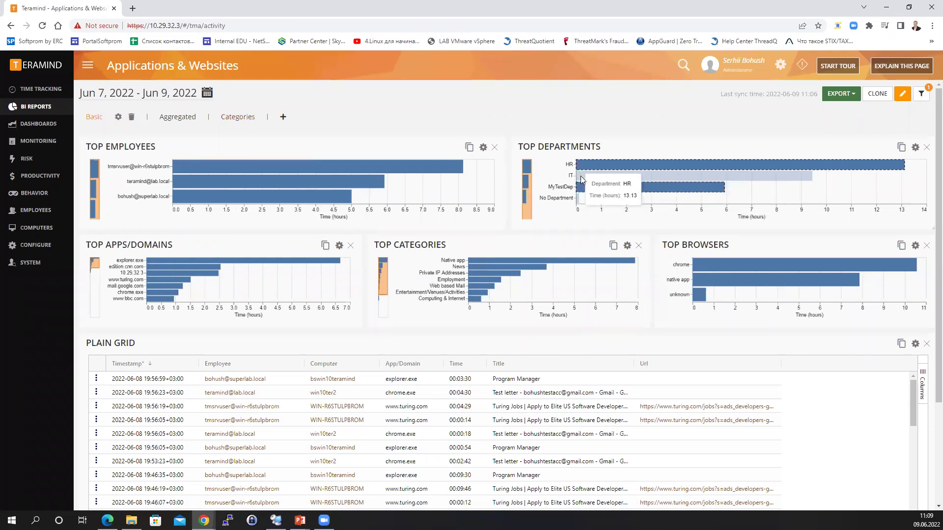
pyautogui.click(184, 118)
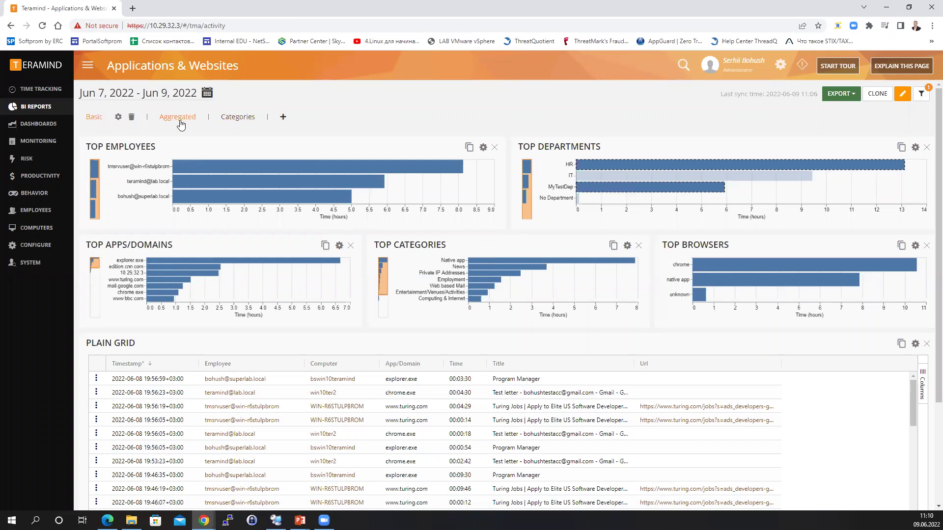
pyautogui.click(230, 118)
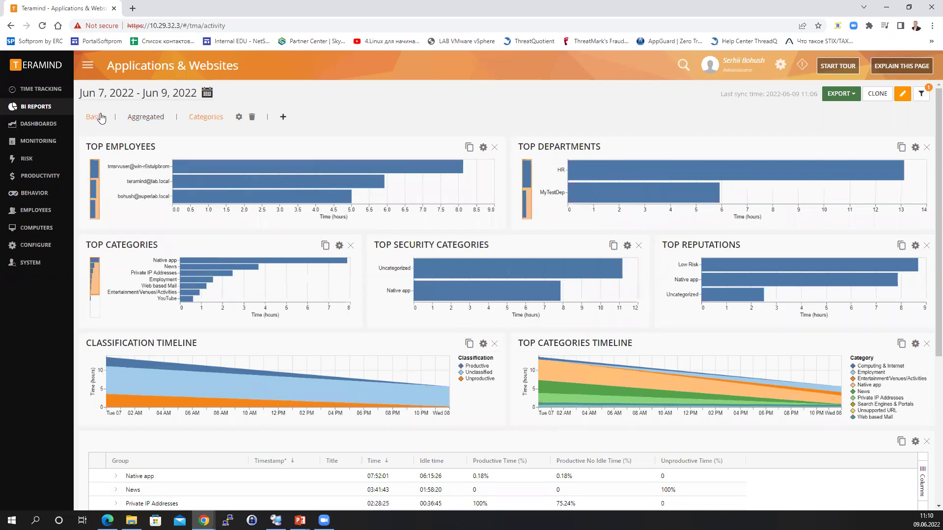
pyautogui.click(95, 117)
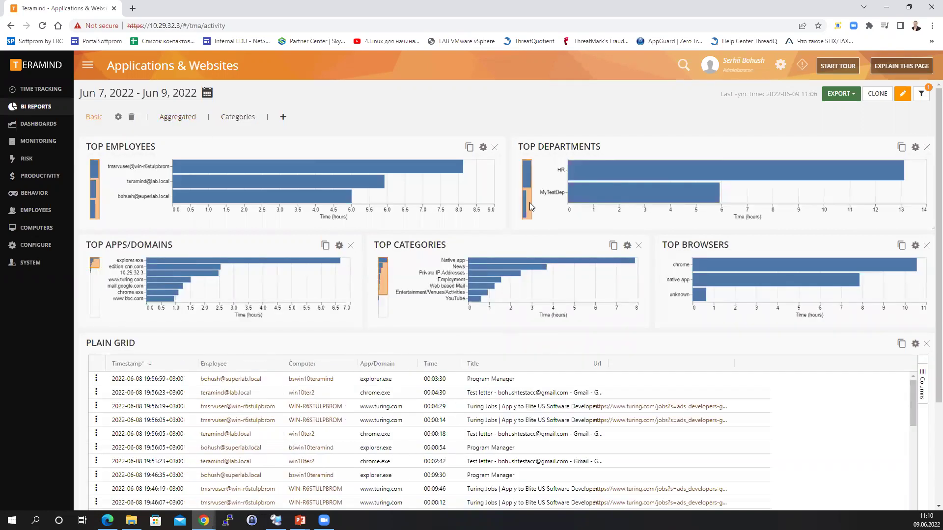
# Reset all report filters in the filter panel so HR, IT, MyTestDep and No Department show.
pyautogui.keyDown('shift'); pyautogui.click(663, 197); pyautogui.keyUp('shift')
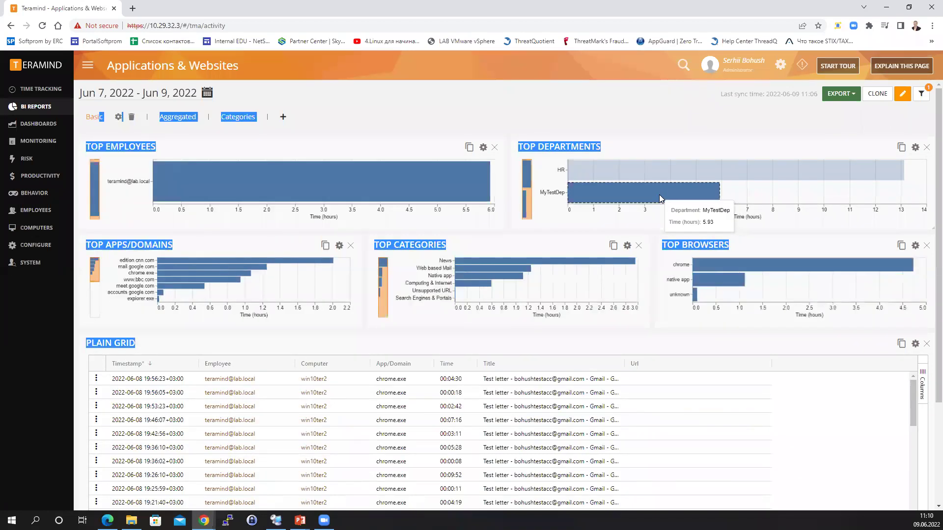
pyautogui.click(655, 170)
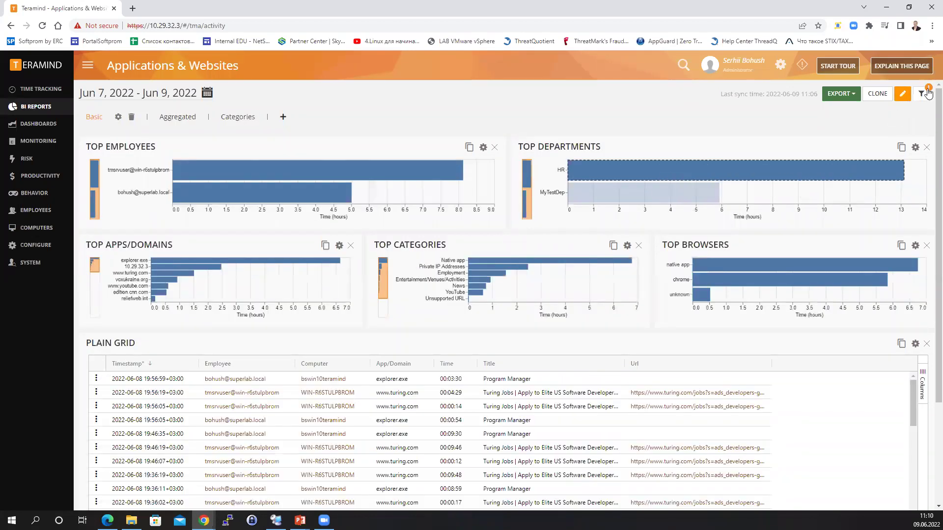
pyautogui.click(920, 94)
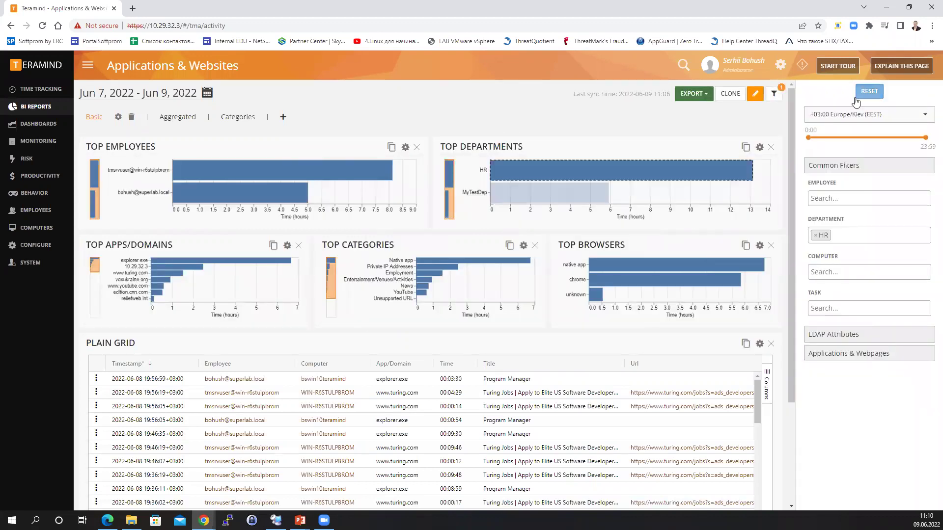
pyautogui.click(700, 163)
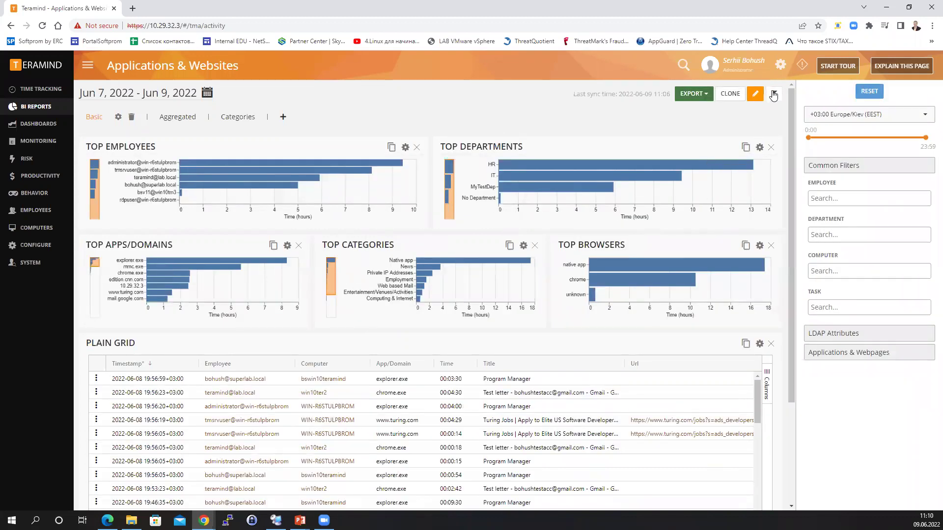
pyautogui.click(773, 93)
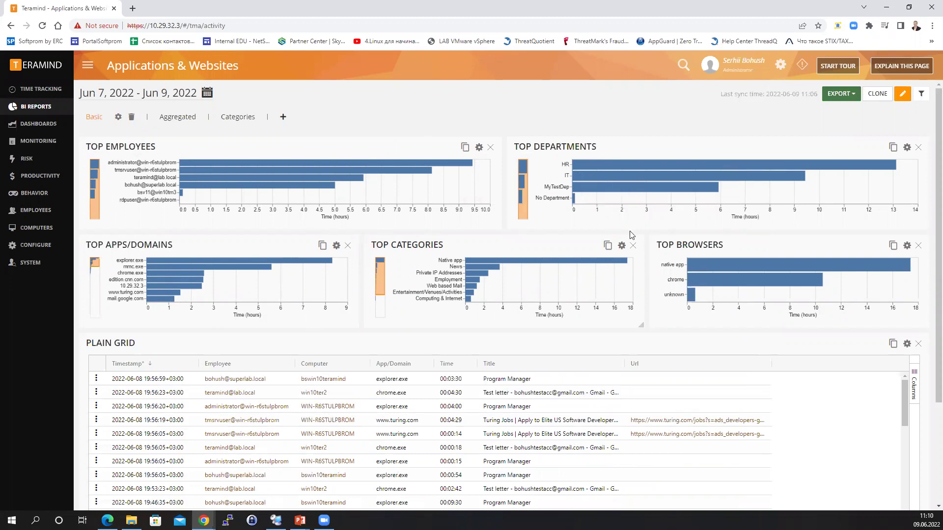
pyautogui.scroll(-1, 670, 364)
pyautogui.scroll(-1, 673, 356)
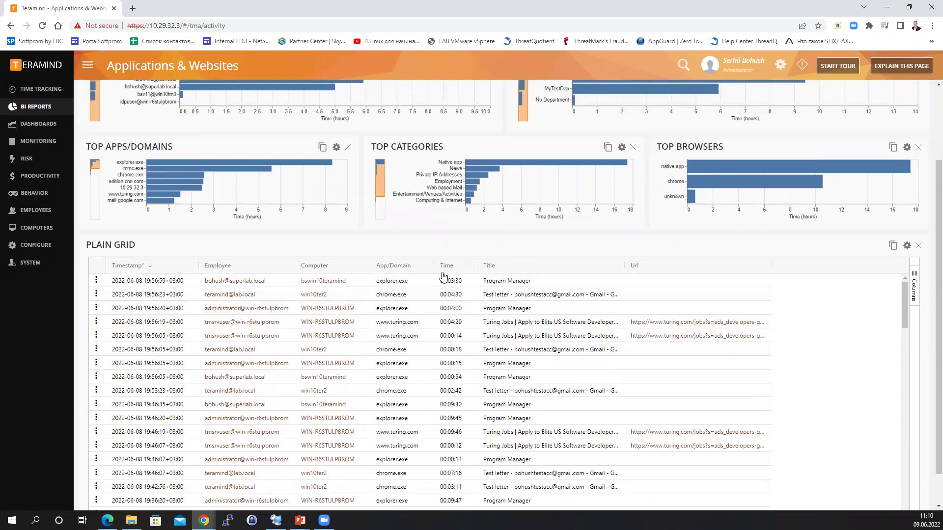
pyautogui.scroll(2, 726, 288)
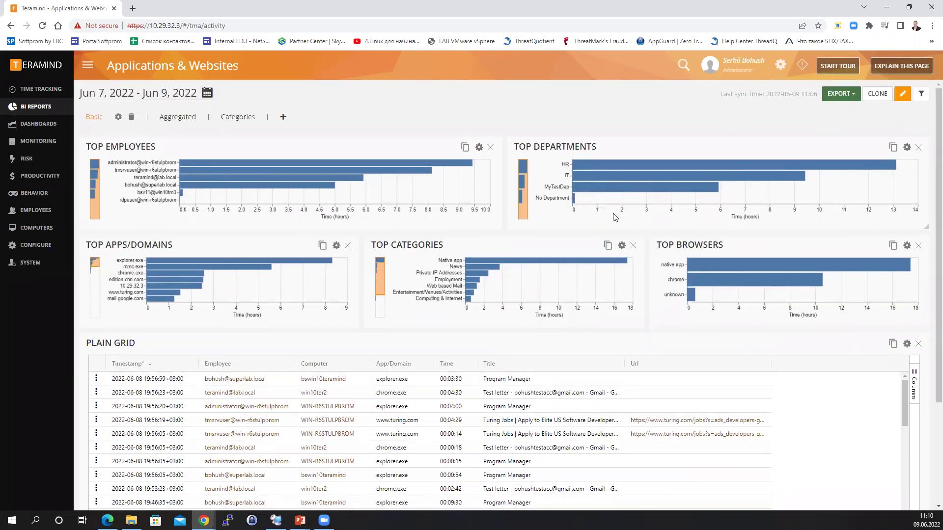
# Filter to the News category and switch to the Categories view with timelines.
pyautogui.click(486, 266)
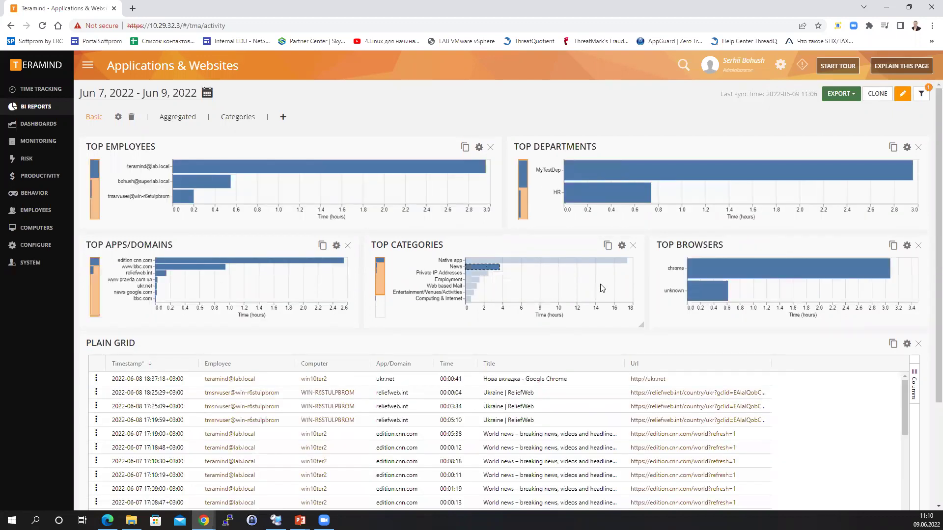
pyautogui.click(176, 122)
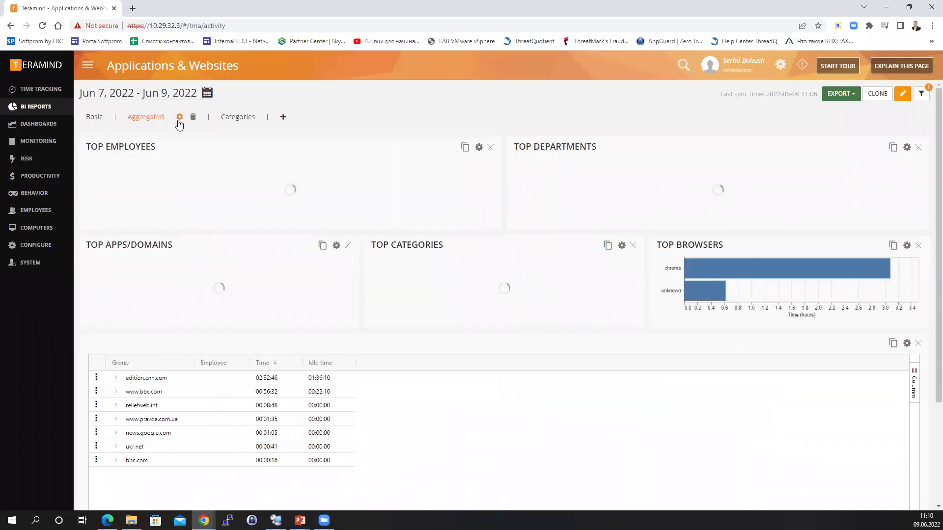
pyautogui.click(239, 117)
pyautogui.scroll(-2, 289, 430)
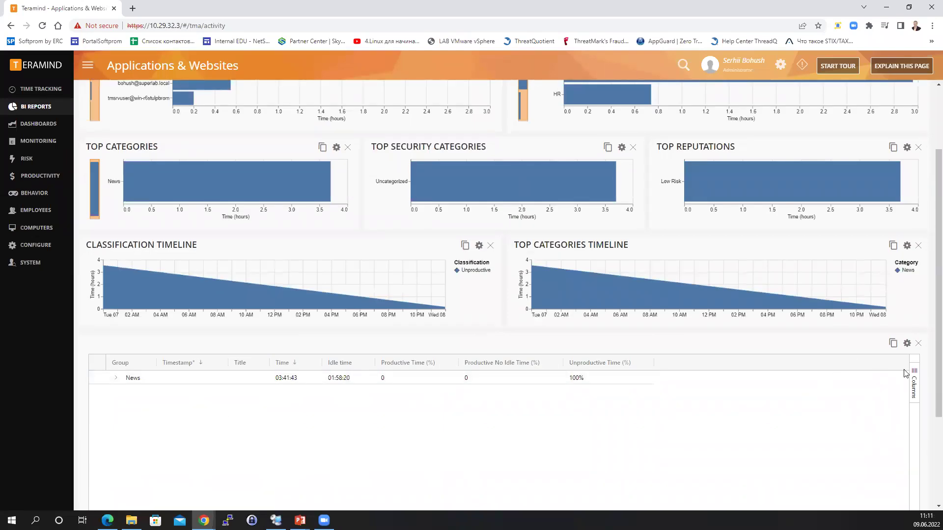
# Expand News down to the first site's employees and autosize all grid columns.
pyautogui.click(115, 379)
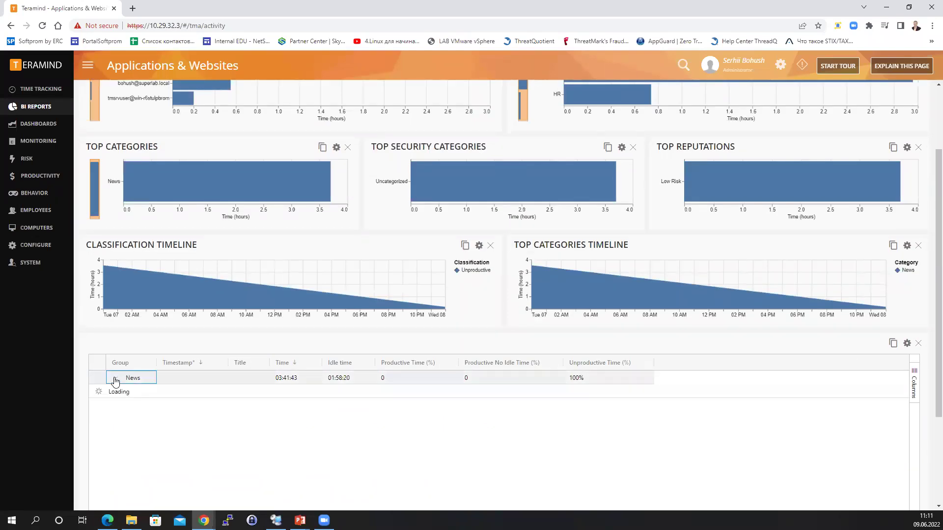
pyautogui.click(130, 393)
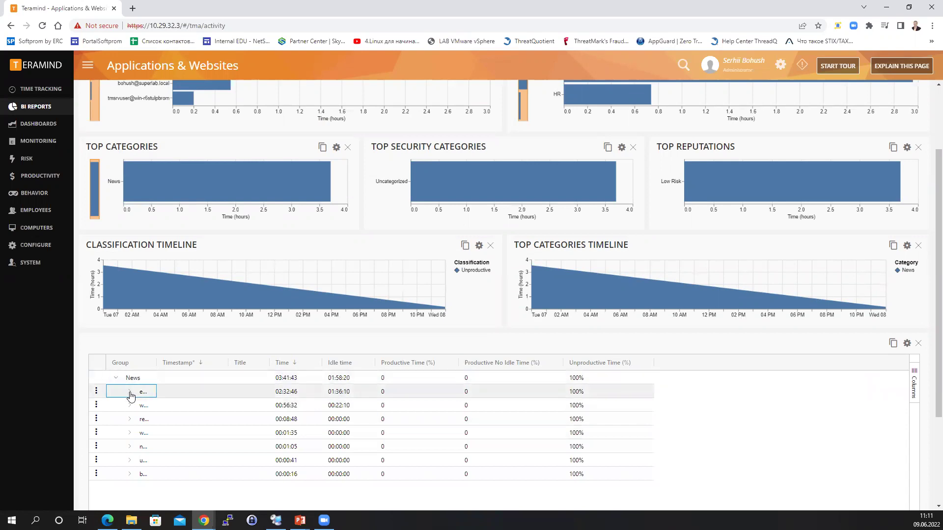
pyautogui.click(130, 391)
pyautogui.scroll(-3, 225, 266)
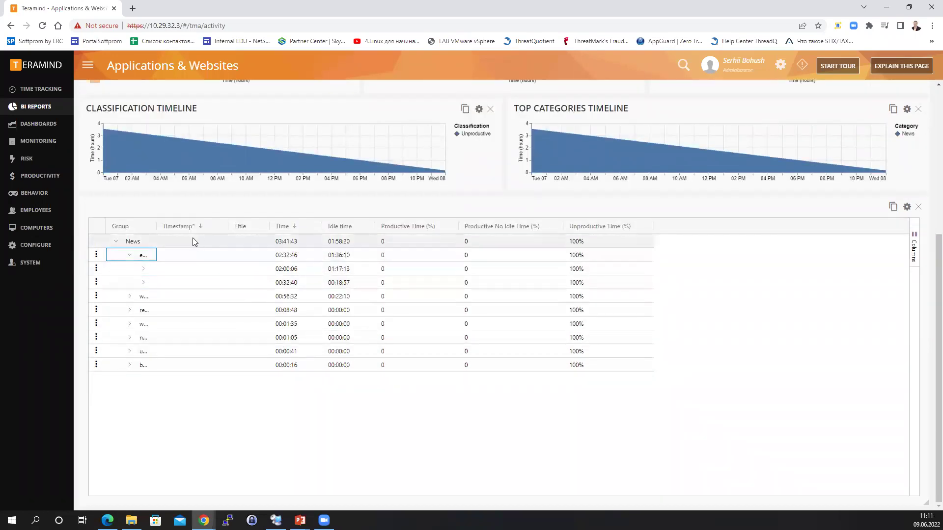
pyautogui.click(147, 227)
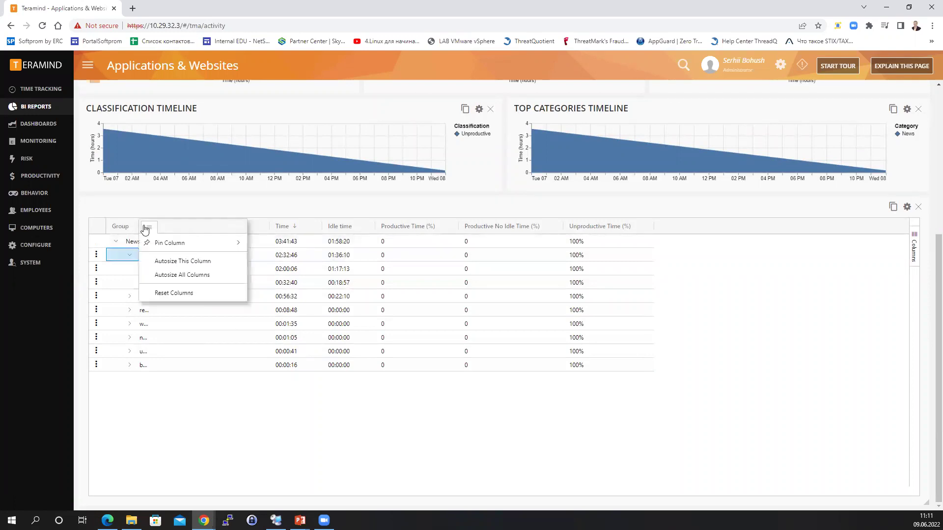
pyautogui.click(182, 274)
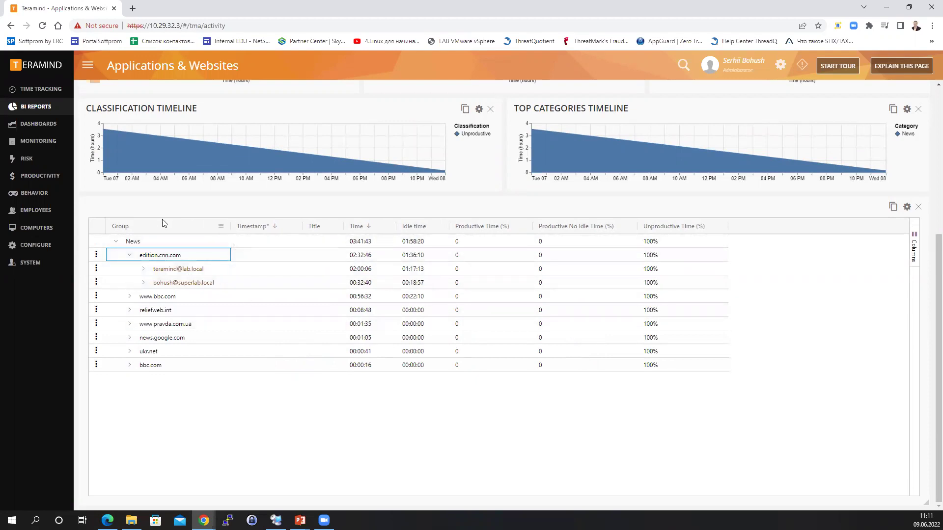
pyautogui.click(222, 227)
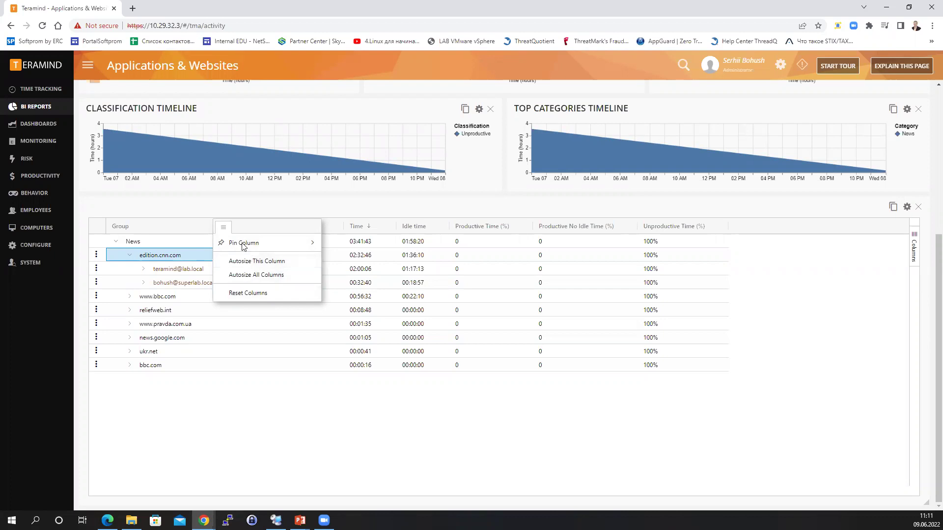
pyautogui.click(226, 229)
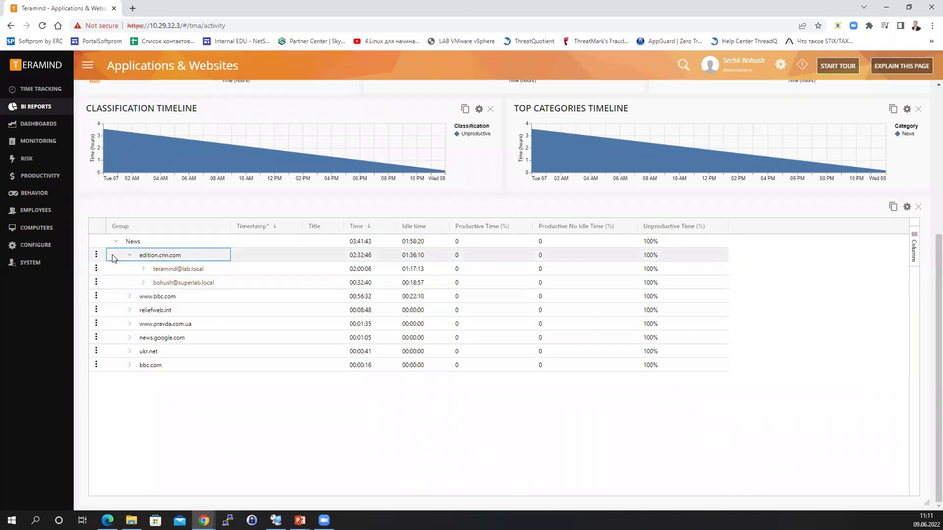
# Show the first user's edition.cnn.com visits with a wider Title column, and open the Columns list.
pyautogui.click(143, 270)
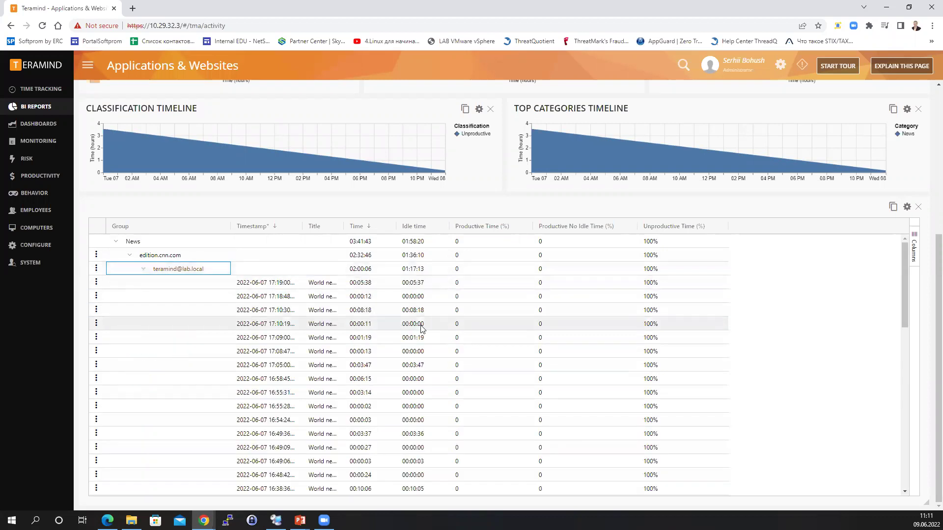
pyautogui.moveTo(343, 226); pyautogui.dragTo(444, 225)
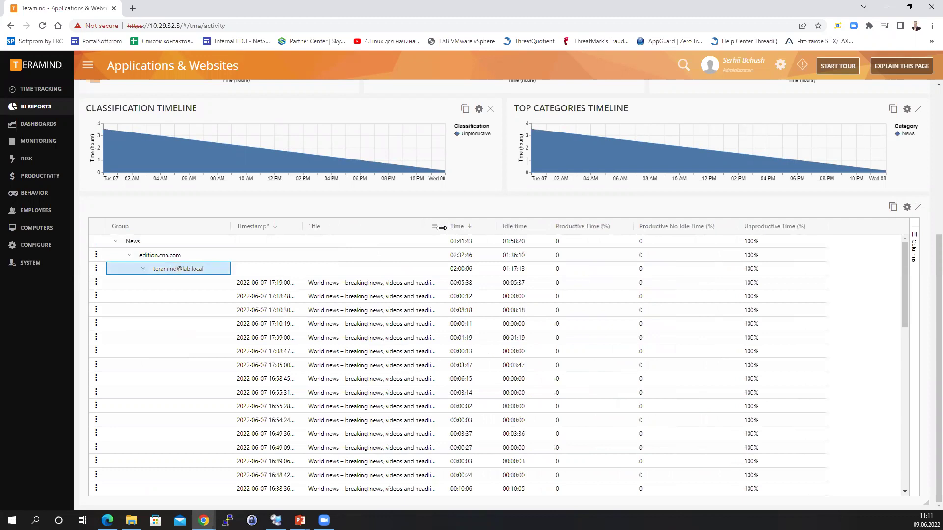
pyautogui.click(915, 261)
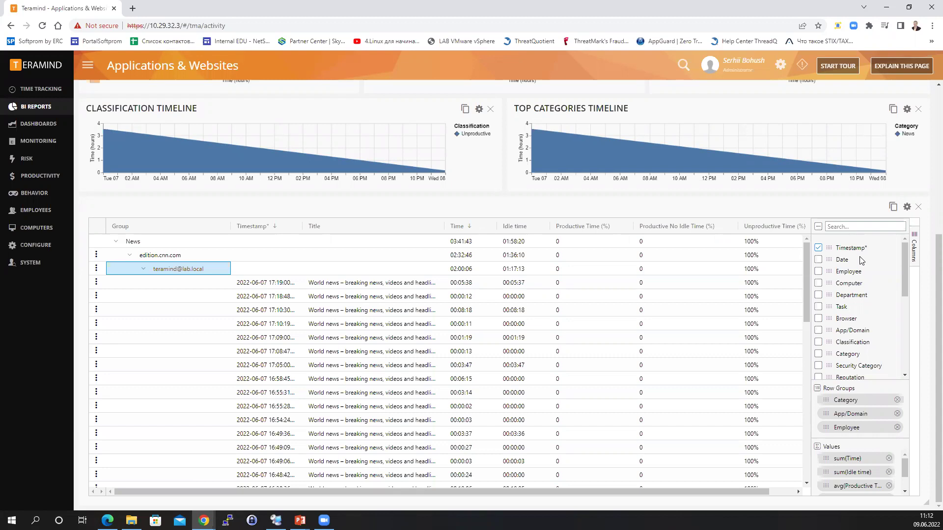
# Turn on the Url and Browser columns, then close the Columns panel.
pyautogui.scroll(-3, 847, 292)
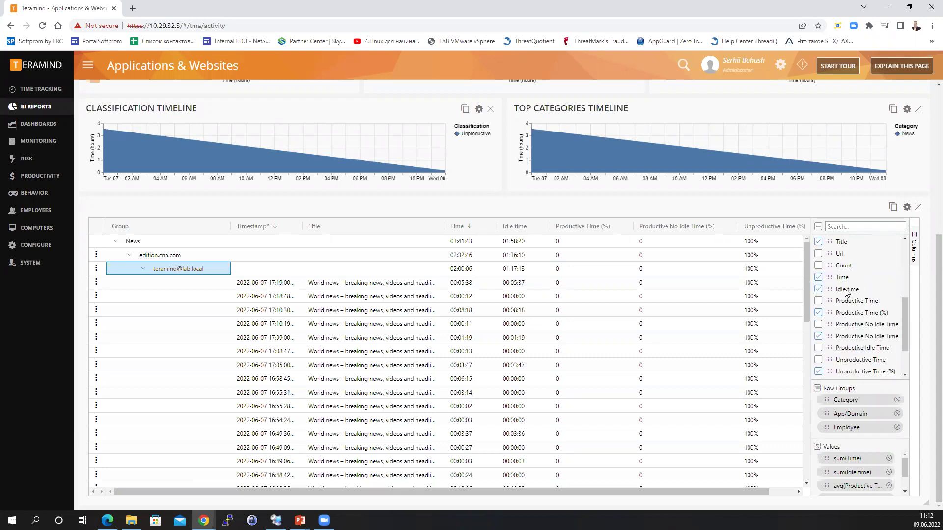
pyautogui.click(818, 253)
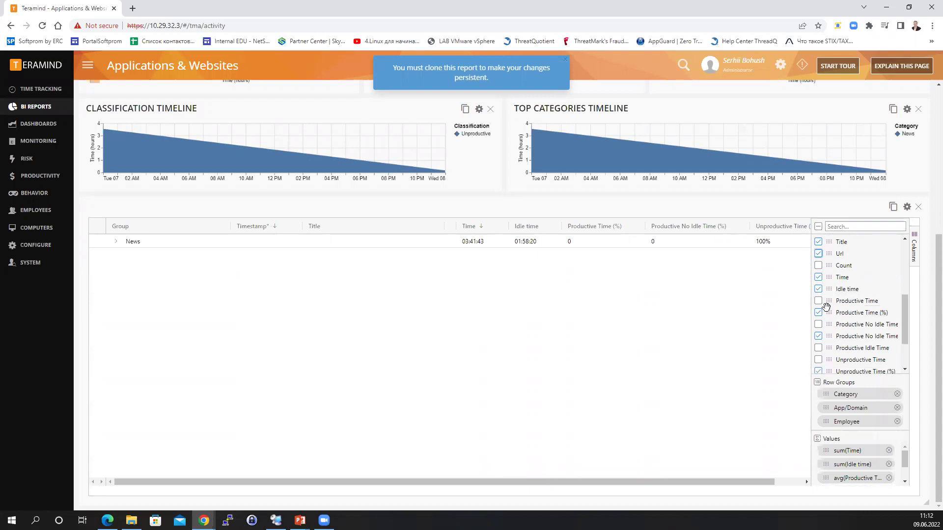
pyautogui.scroll(5, 840, 312)
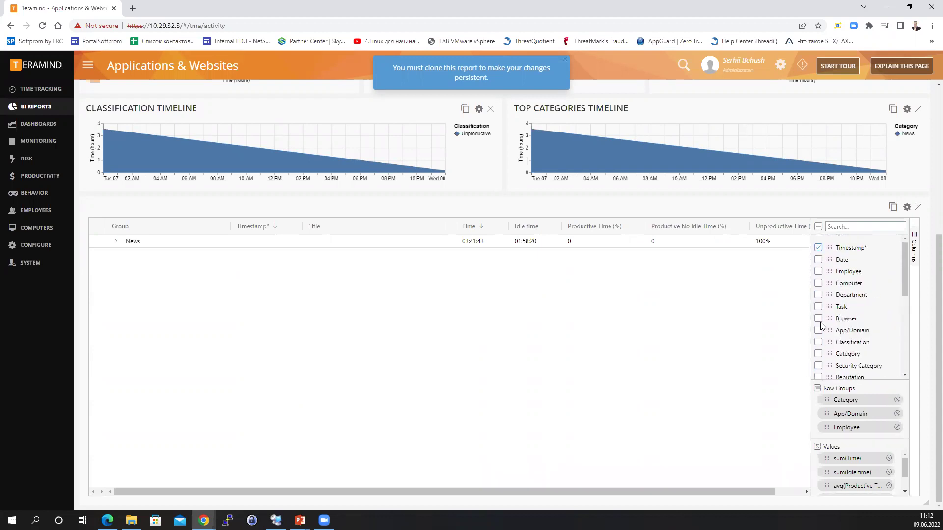
pyautogui.click(817, 319)
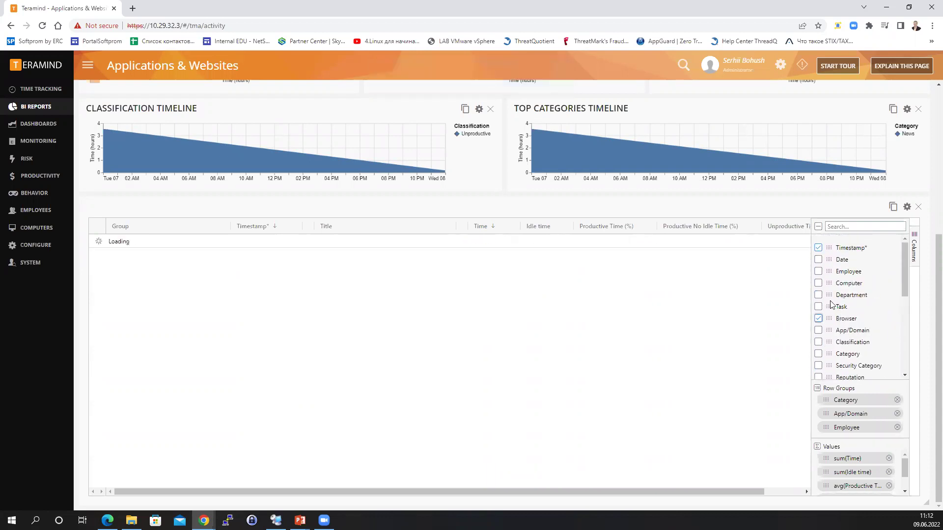
pyautogui.click(914, 248)
# Expand News and edition.cnn.com to list the first user's visit rows.
pyautogui.click(117, 242)
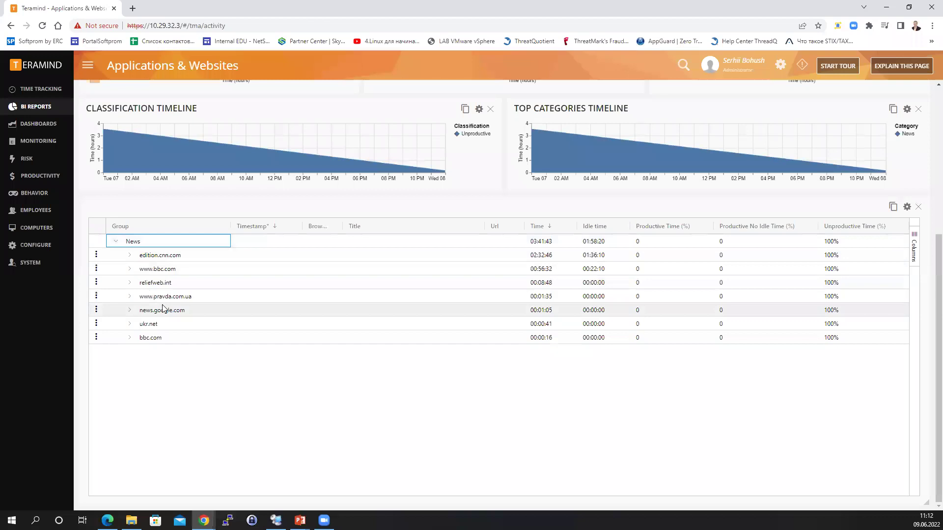
pyautogui.click(129, 255)
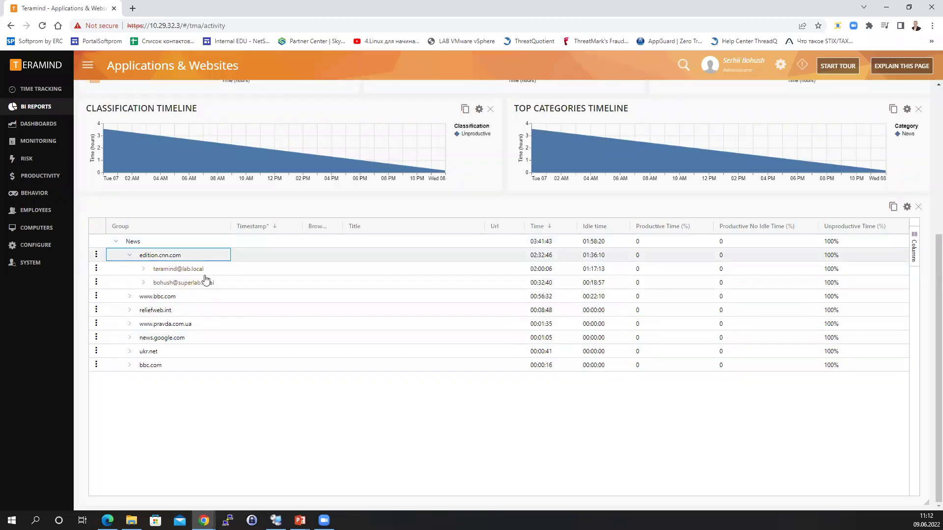
pyautogui.click(143, 269)
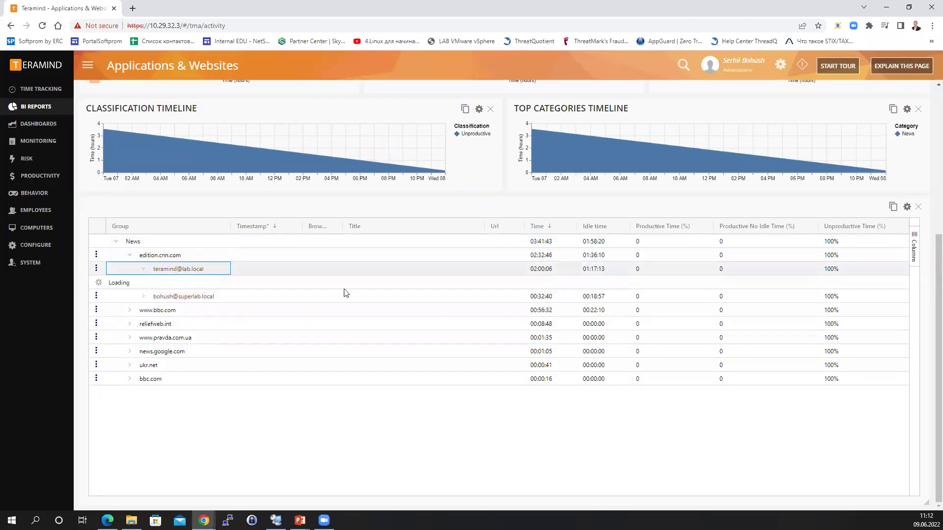
# Autosize all columns from the Title header menu so full titles and URLs show.
pyautogui.click(469, 226)
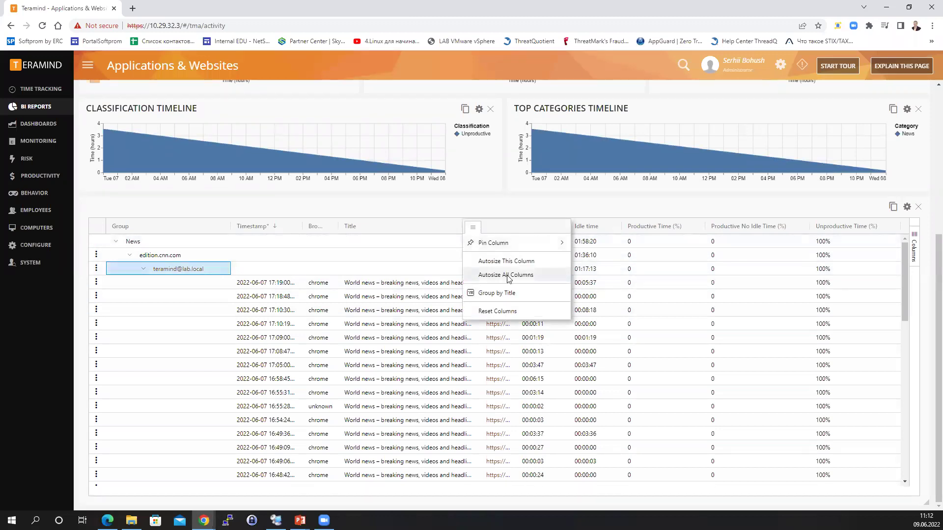
pyautogui.click(507, 276)
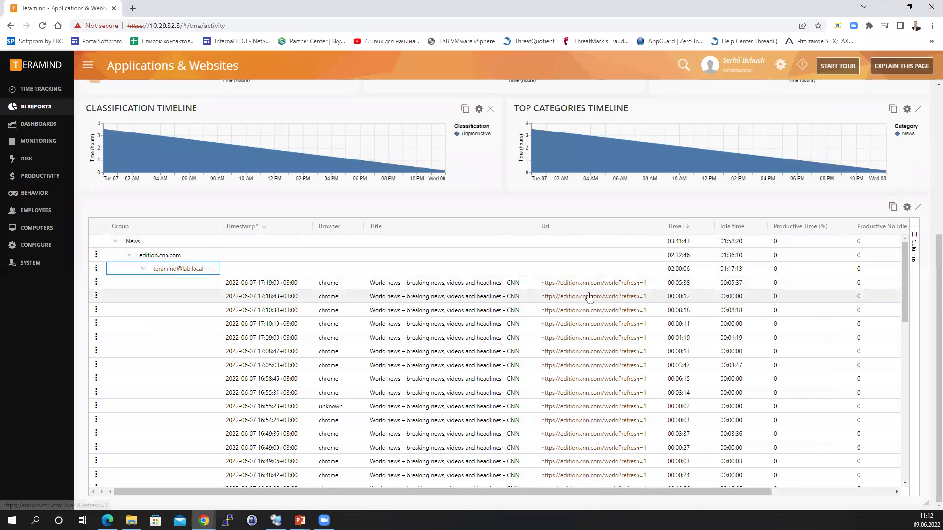
pyautogui.scroll(-5, 590, 395)
pyautogui.scroll(-3, 591, 398)
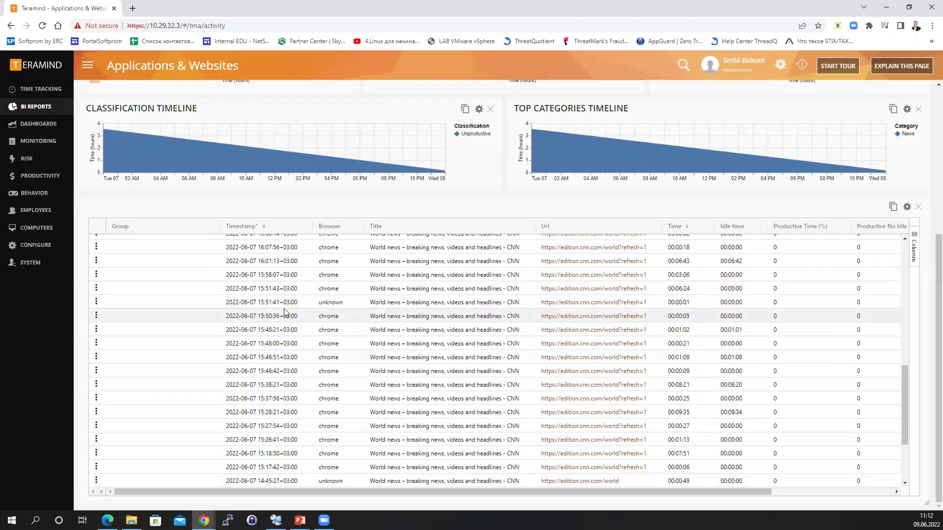
pyautogui.scroll(4, 267, 312)
pyautogui.scroll(10, 267, 312)
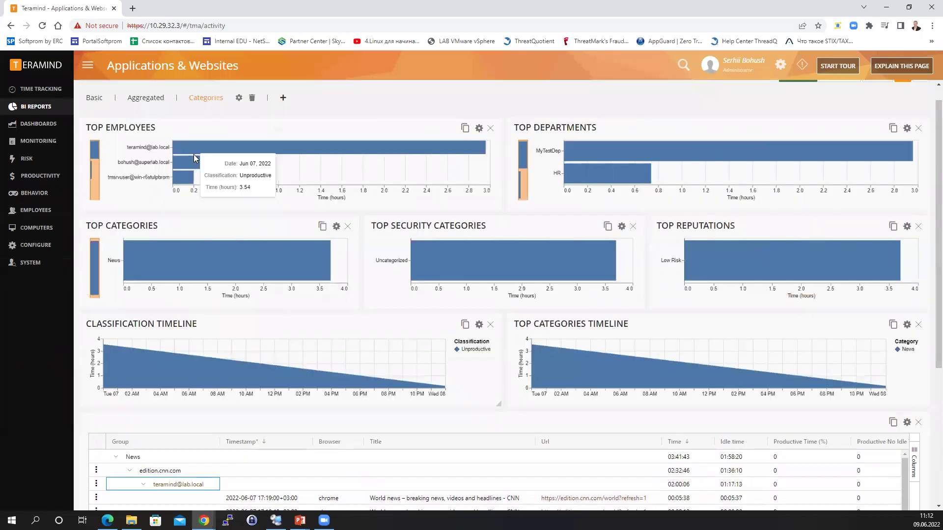
# Set the report date range to This month (Jun 1–9, 2022) and expand the News category.
pyautogui.click(205, 97)
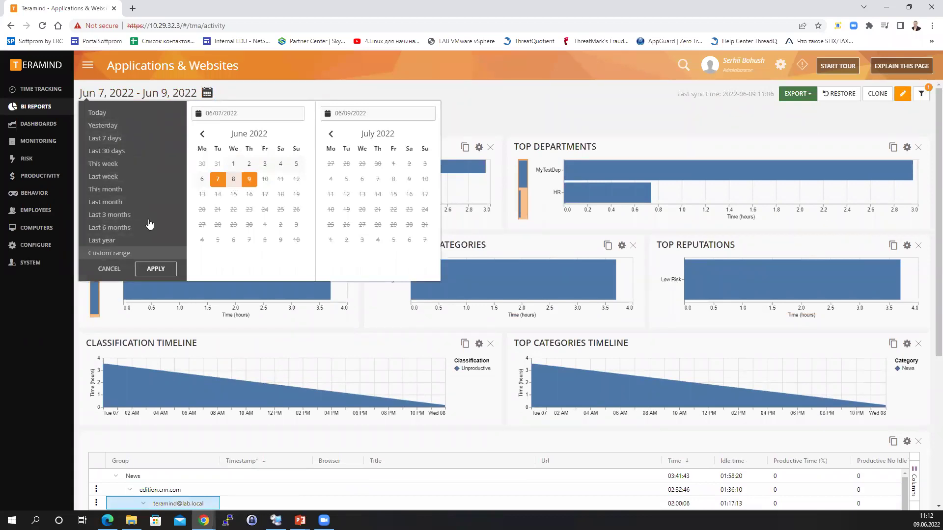
pyautogui.click(233, 163)
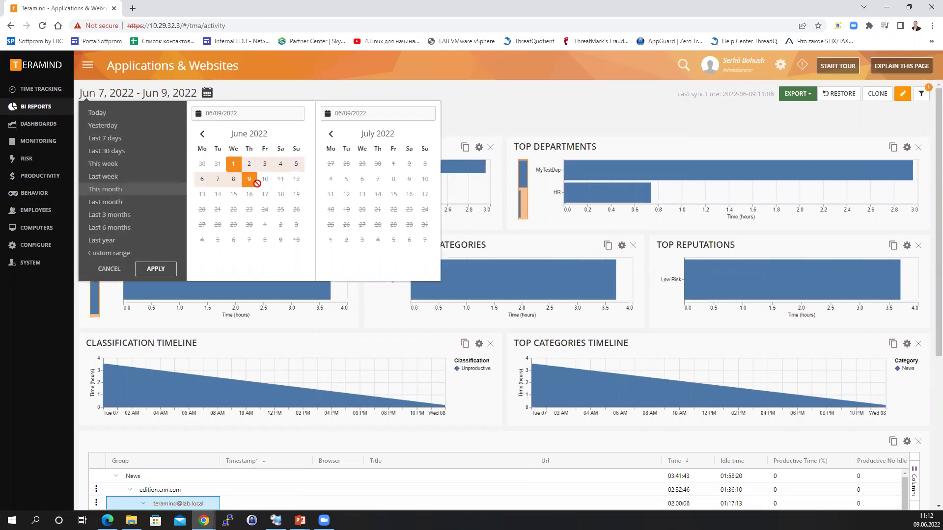
pyautogui.click(157, 269)
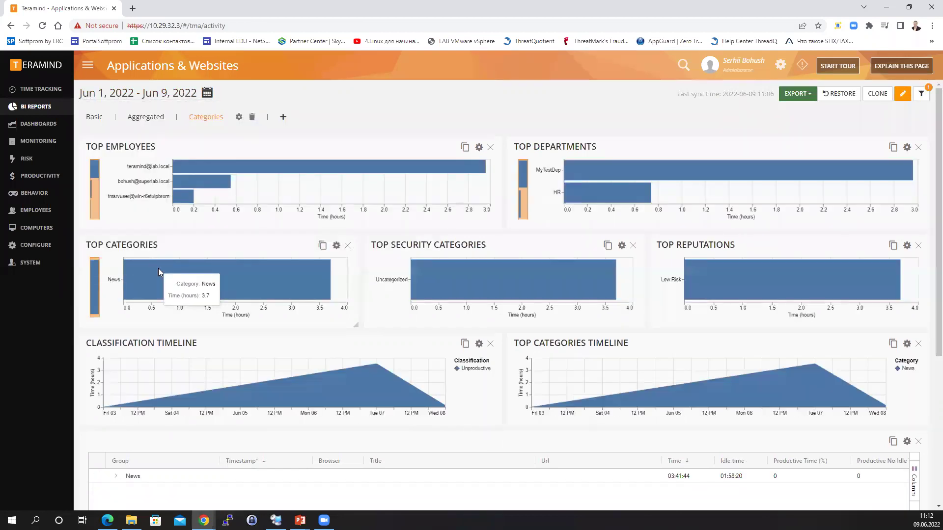
pyautogui.scroll(-5, 495, 303)
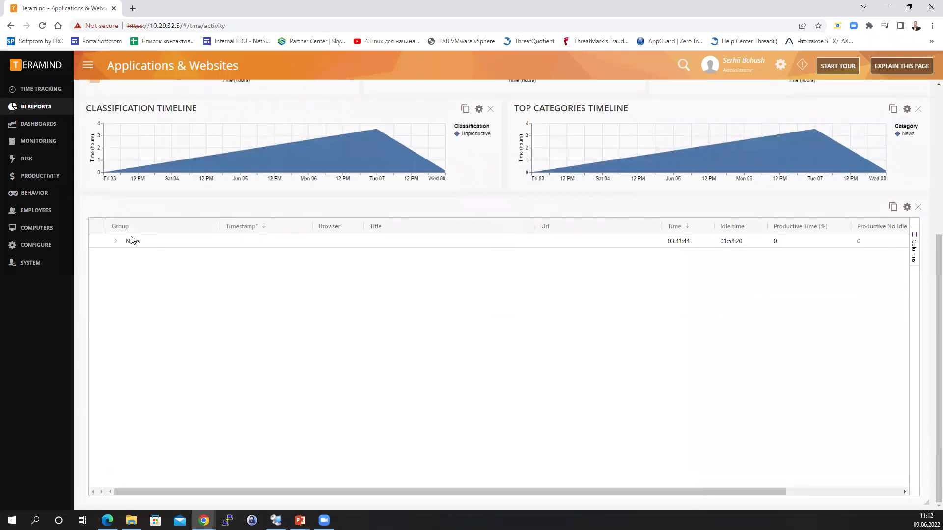
pyautogui.click(115, 241)
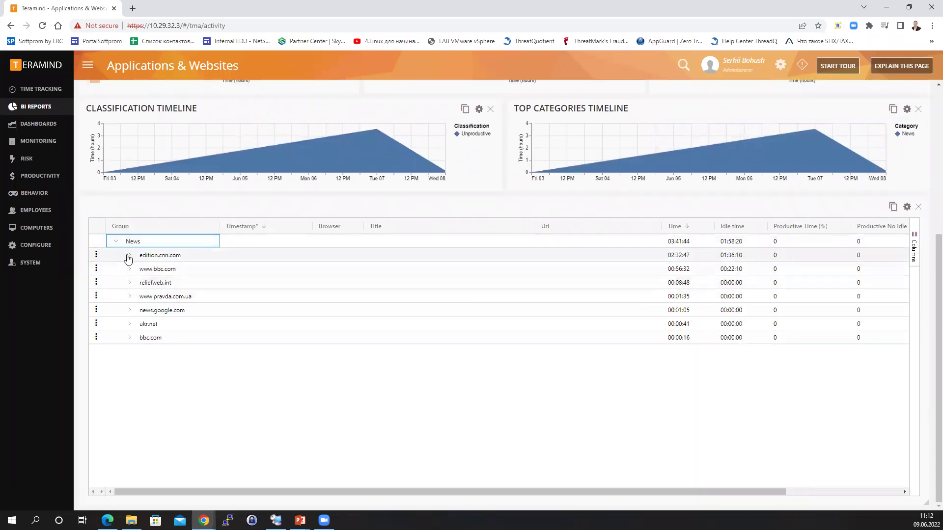
pyautogui.click(130, 270)
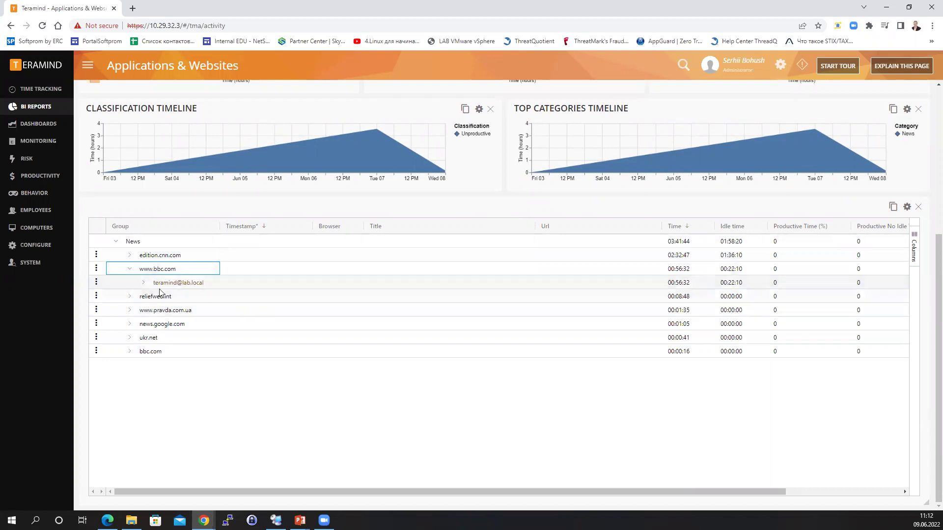
pyautogui.click(143, 282)
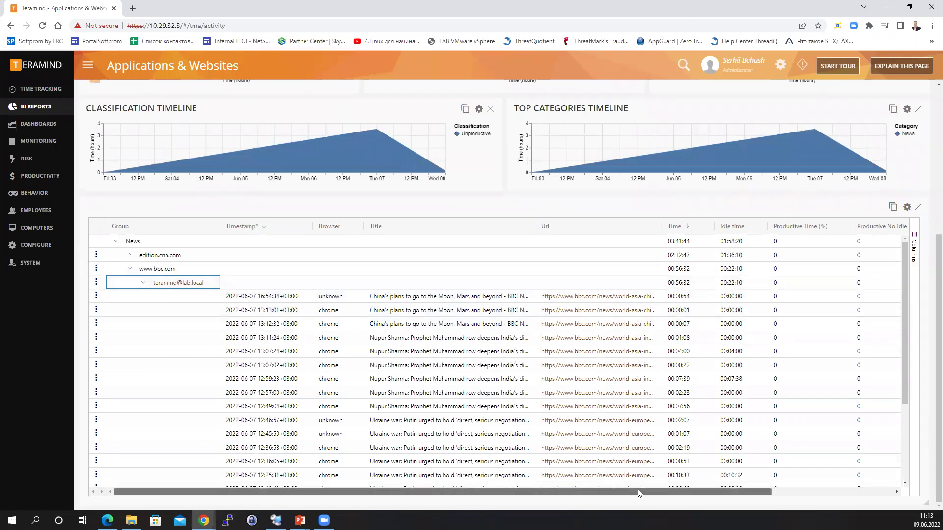
pyautogui.hscroll(3, 637, 491)
pyautogui.moveTo(638, 491); pyautogui.dragTo(393, 489)
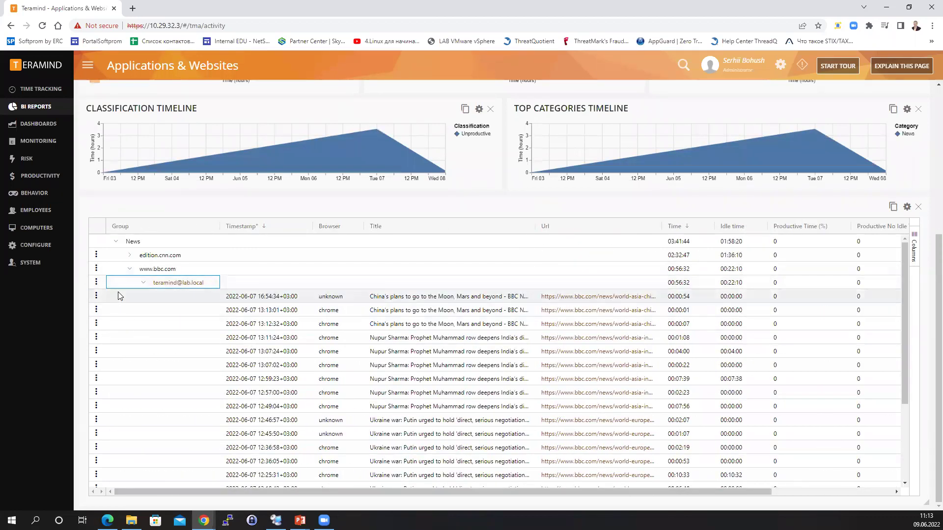
pyautogui.click(97, 297)
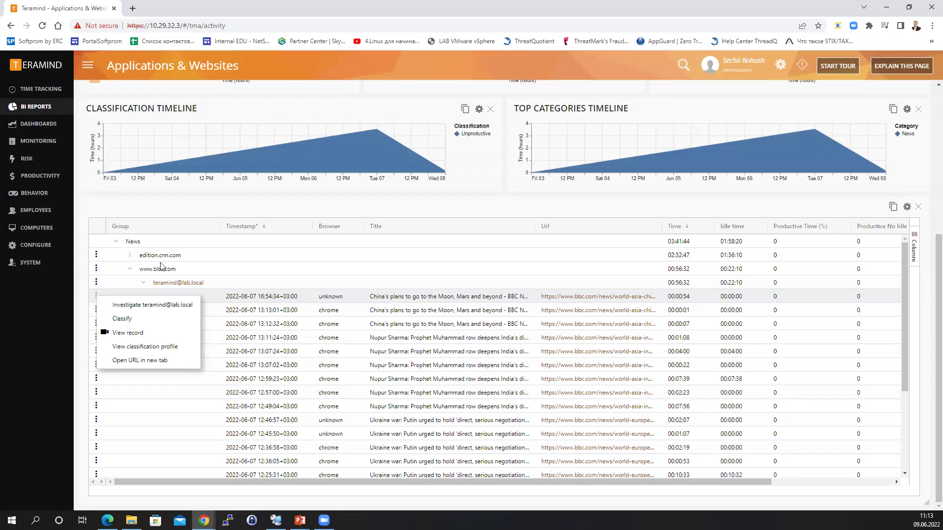
# Investigate the user through Sessions Log, Time Worked, Alerts, Snapshots and Emails, then return to the employee list.
pyautogui.click(146, 306)
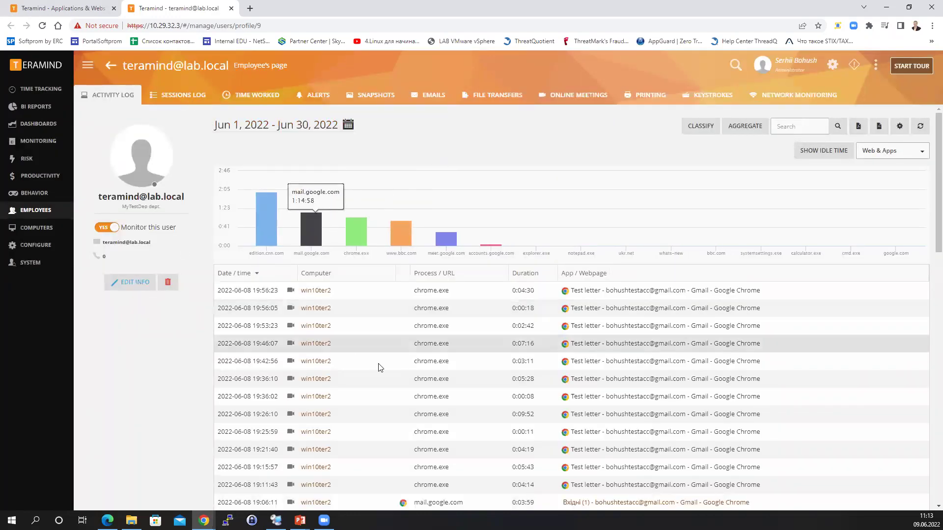
pyautogui.click(168, 94)
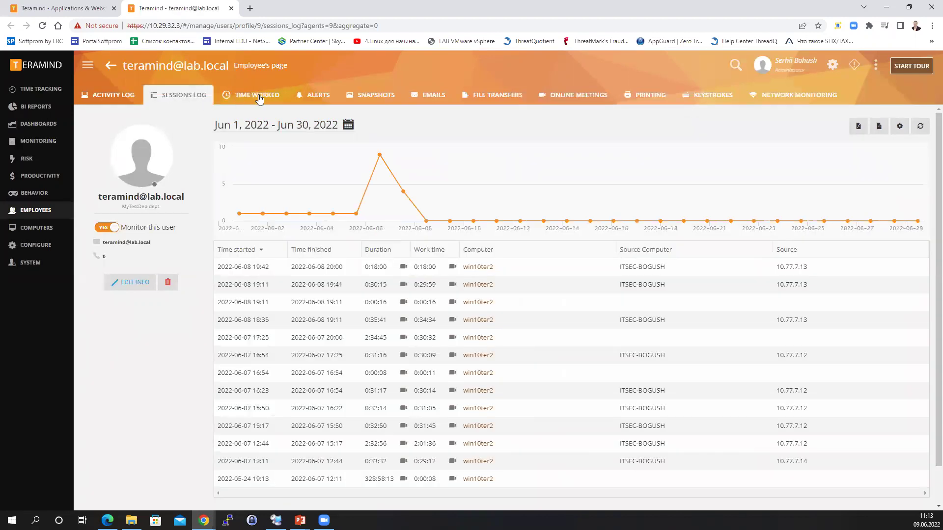
pyautogui.click(260, 101)
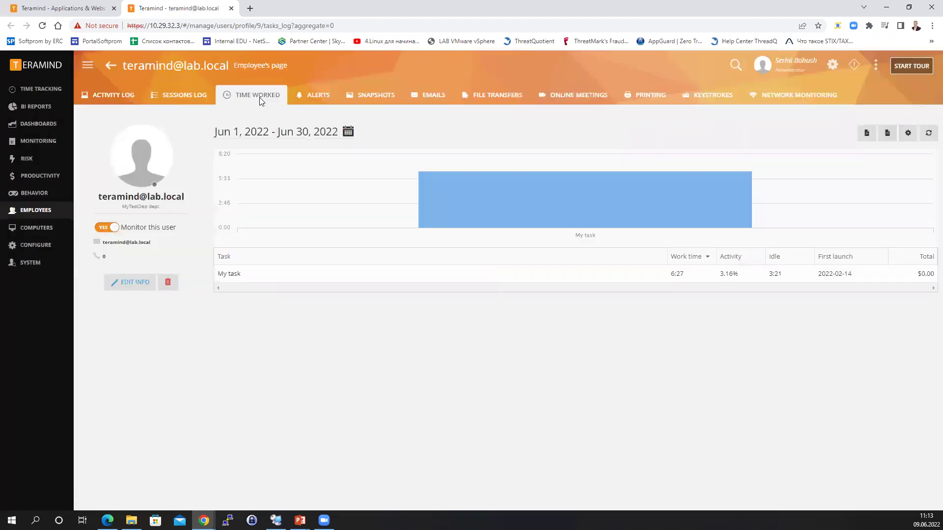
pyautogui.click(324, 96)
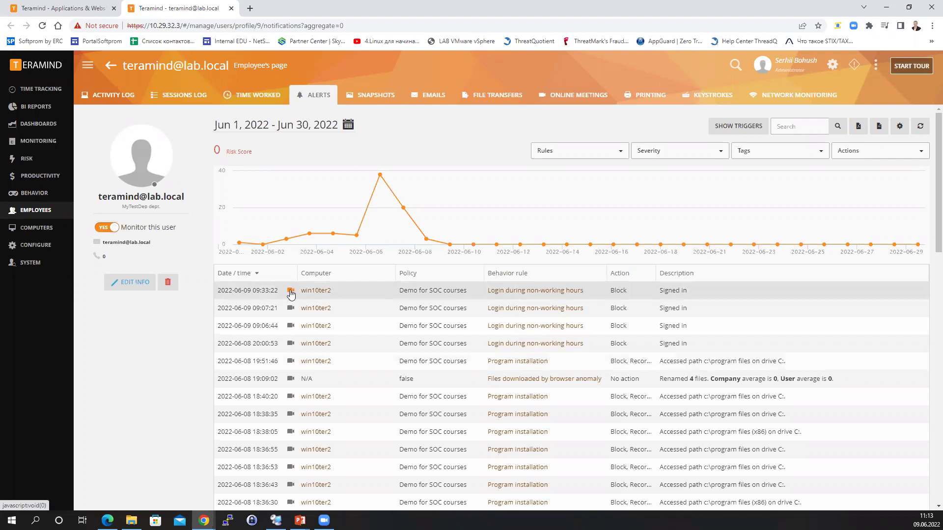
pyautogui.click(388, 95)
pyautogui.click(438, 99)
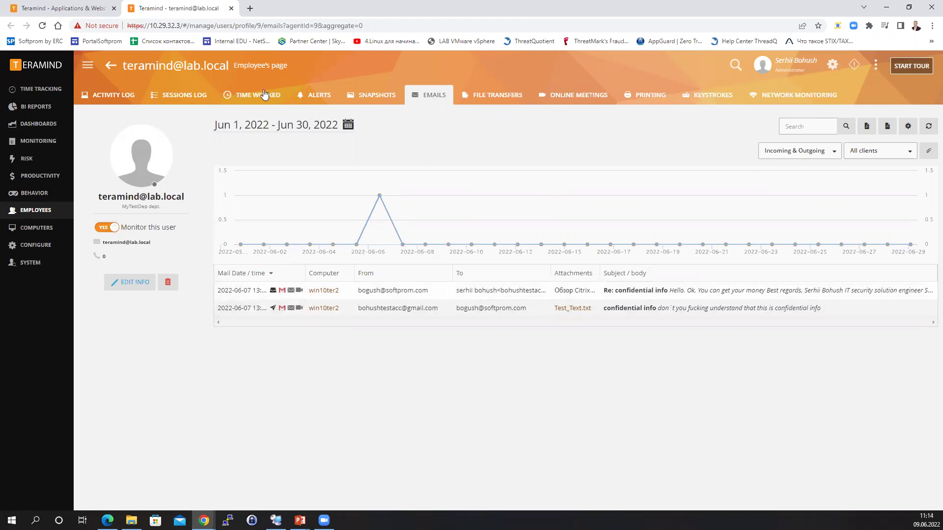
pyautogui.click(111, 66)
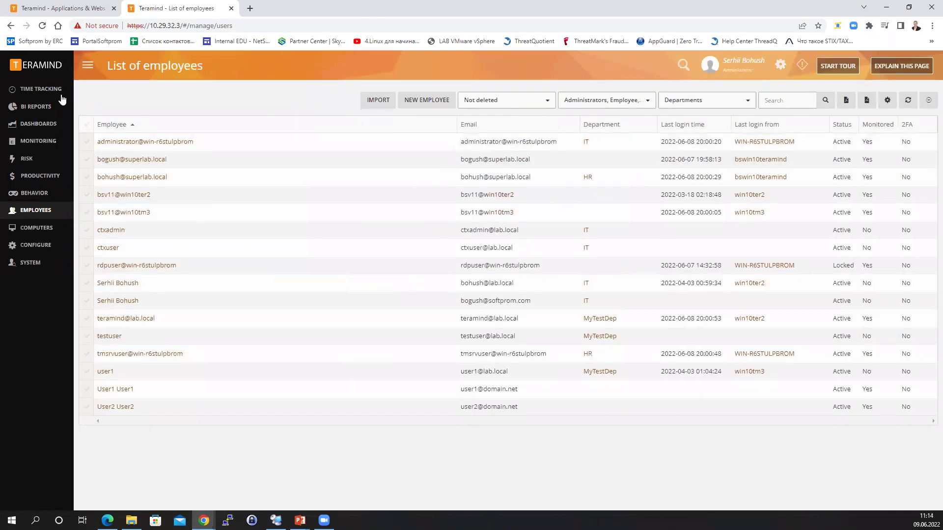
# Reopen Applications & Websites, filter it to News and switch to the Categories breakdown.
pyautogui.moveTo(42, 116)
pyautogui.click(116, 99)
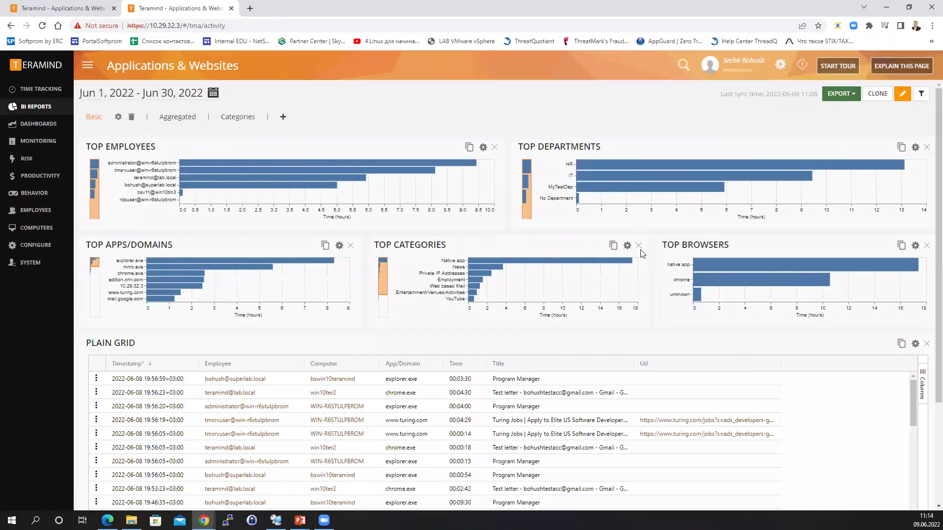
pyautogui.click(485, 267)
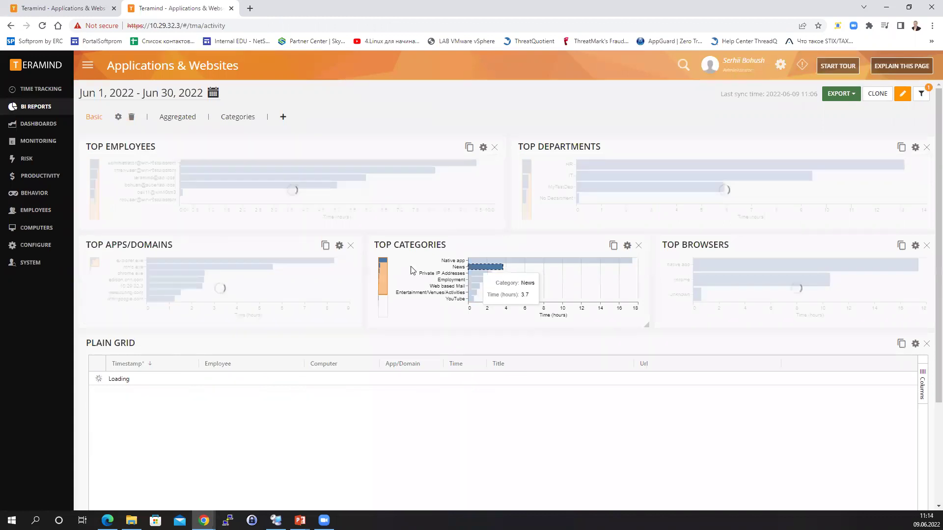
pyautogui.click(237, 117)
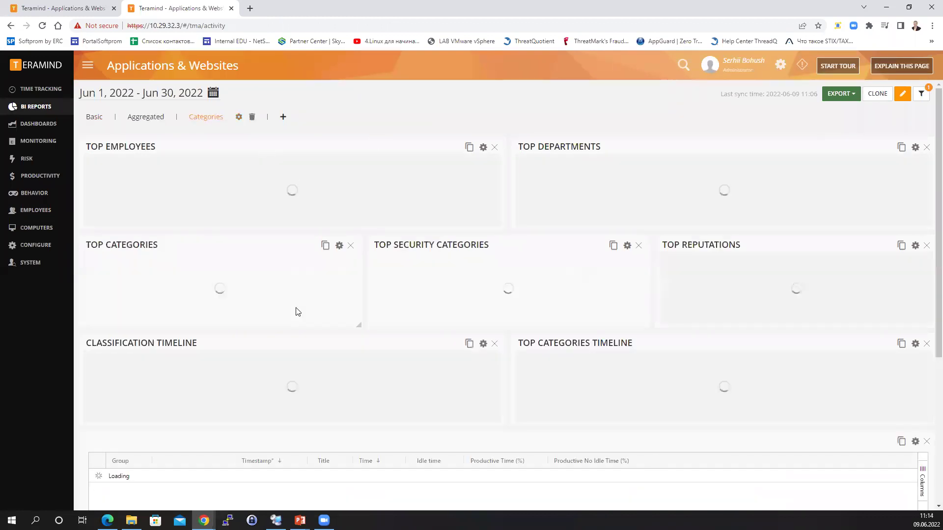
# Add the Url column to the report grid through the column chooser.
pyautogui.scroll(-1, 421, 411)
pyautogui.scroll(-4, 421, 412)
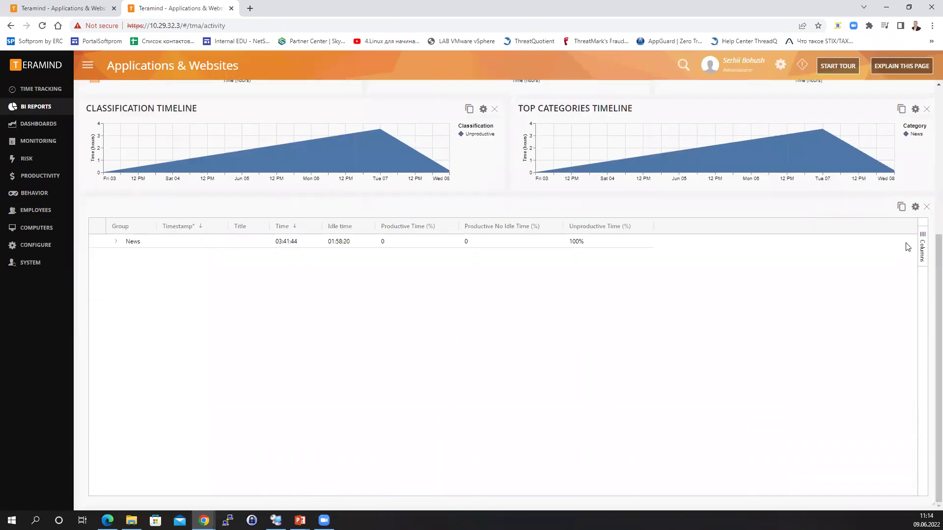
pyautogui.click(922, 241)
pyautogui.scroll(-2, 866, 352)
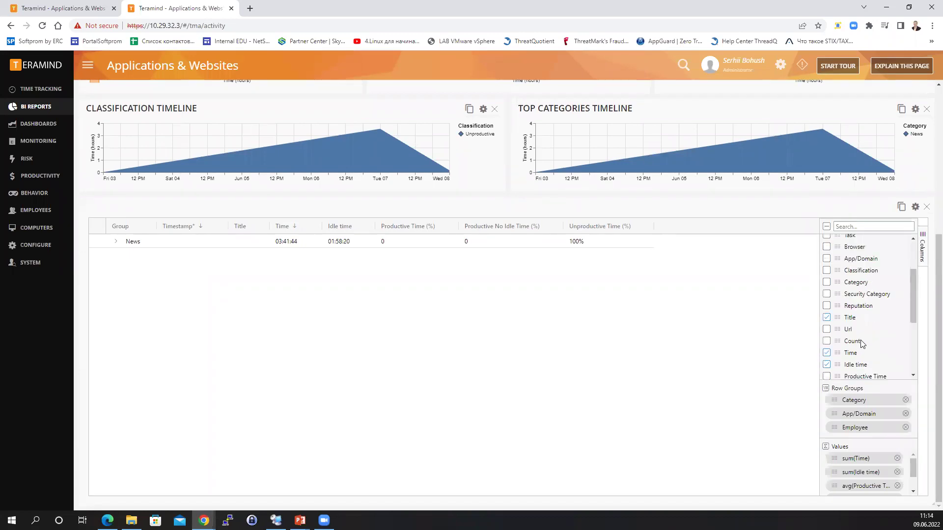
pyautogui.click(826, 303)
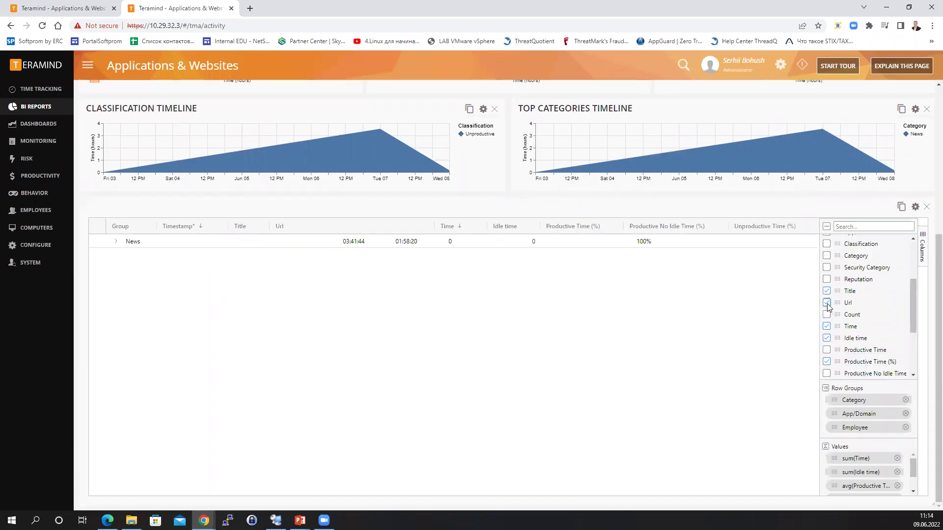
pyautogui.click(921, 250)
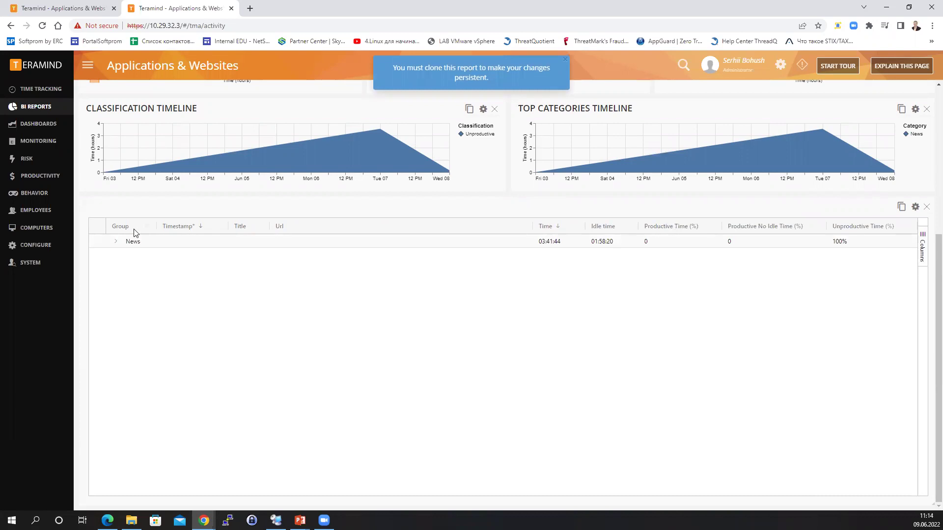
# Expand News > edition.cnn.com, autosize all columns, and expand the first employee's visits.
pyautogui.click(115, 242)
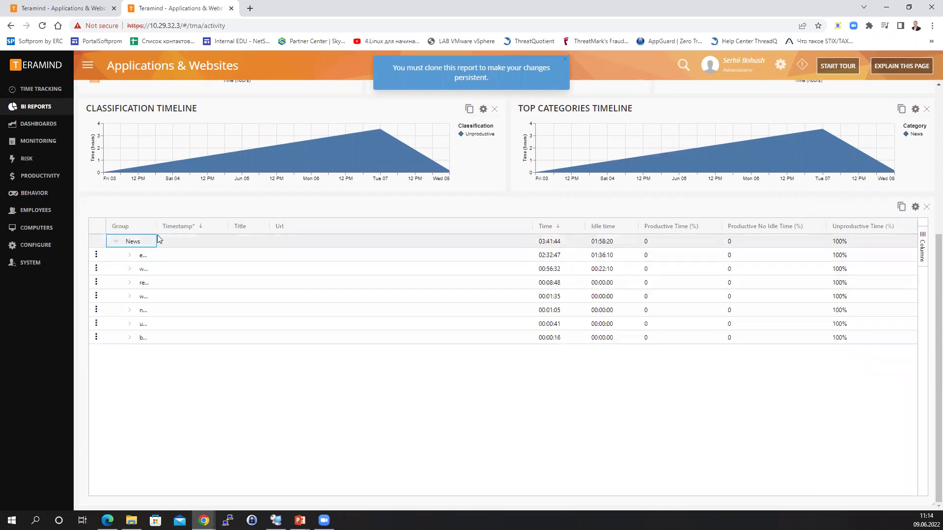
pyautogui.click(129, 255)
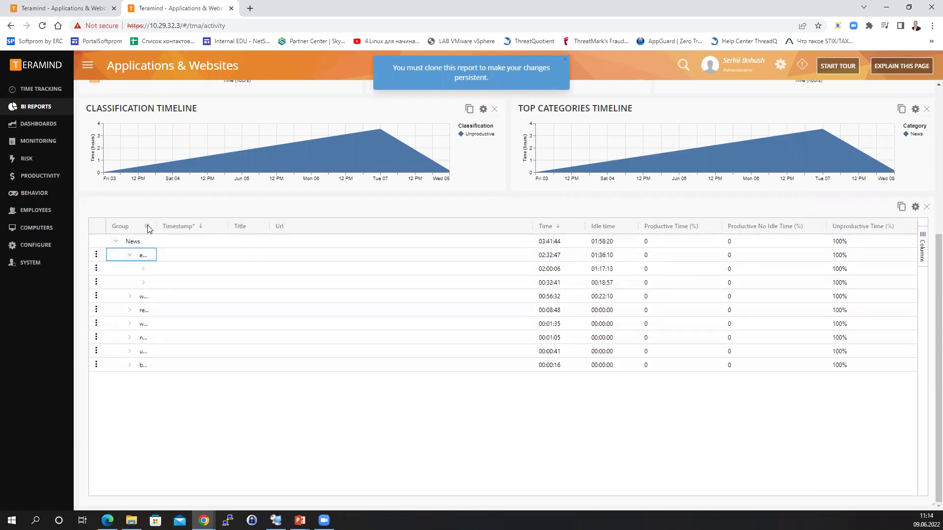
pyautogui.click(148, 226)
pyautogui.click(165, 276)
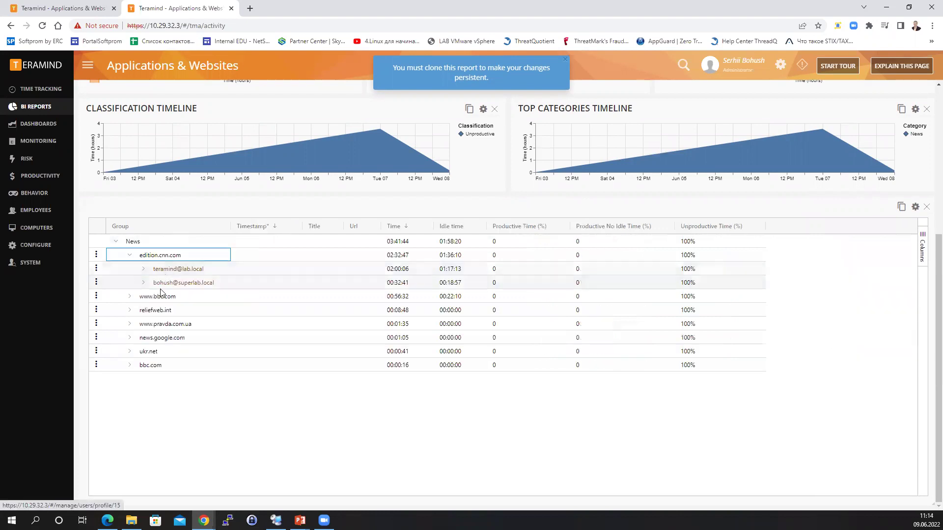
pyautogui.click(144, 269)
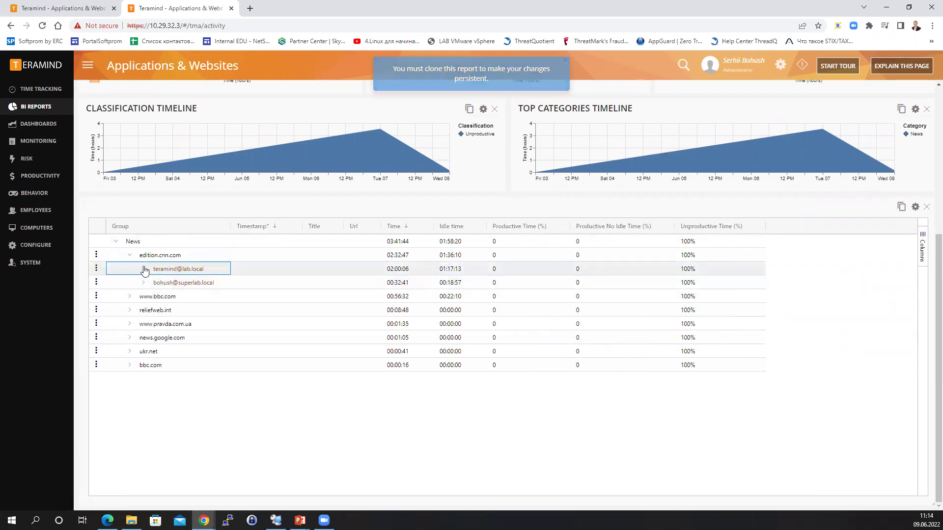
pyautogui.click(97, 283)
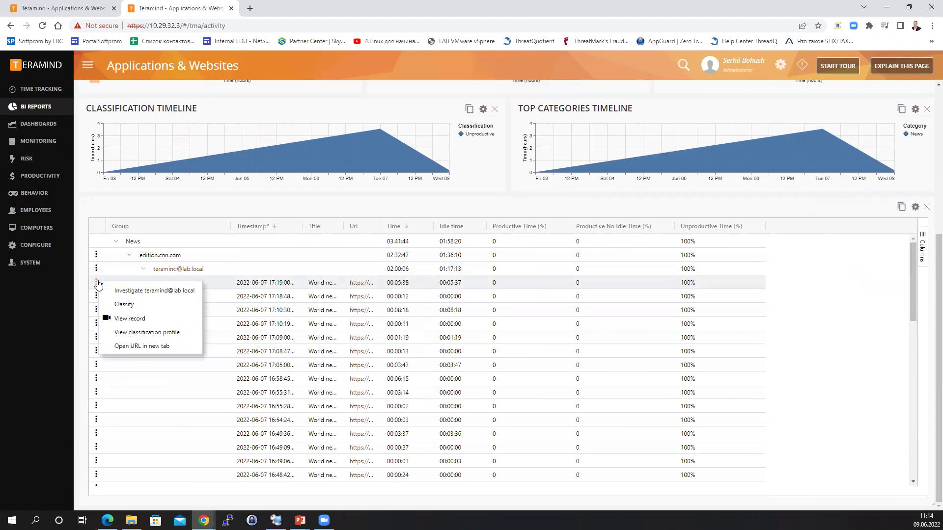
pyautogui.click(120, 305)
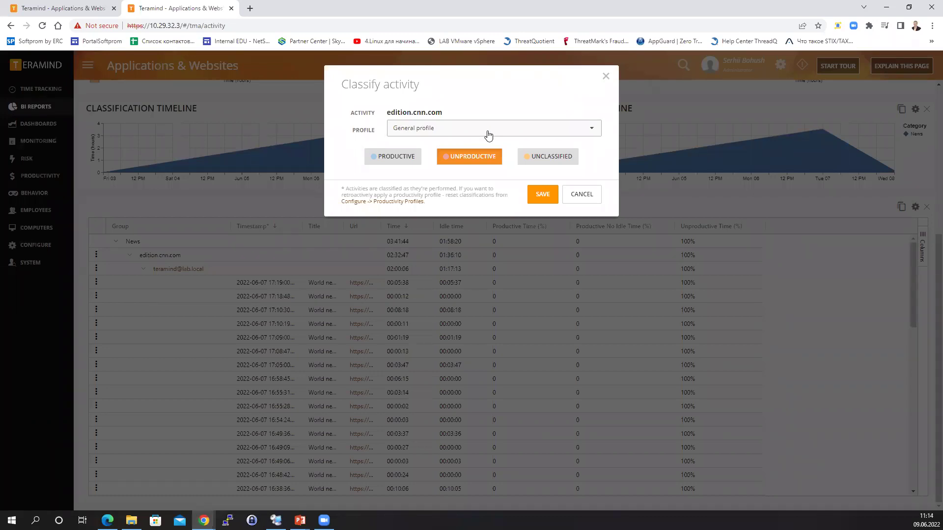
pyautogui.click(582, 195)
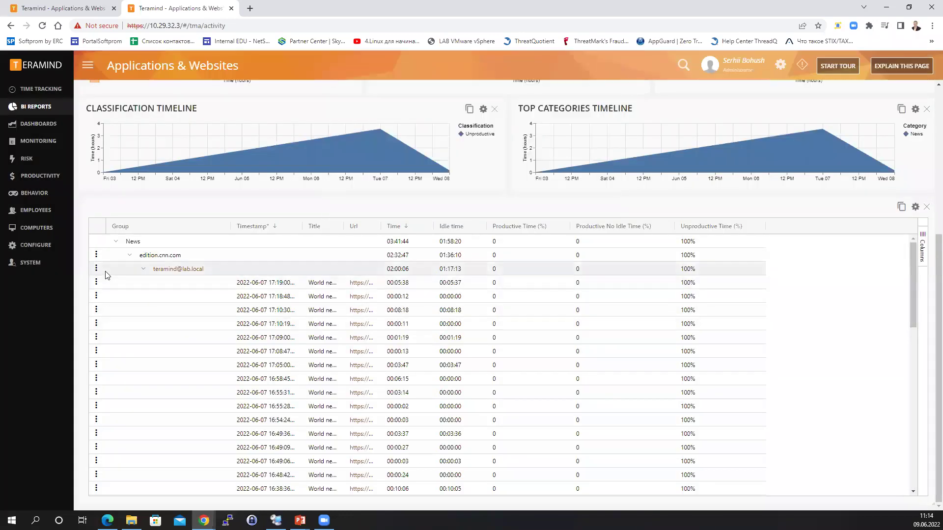
pyautogui.click(97, 284)
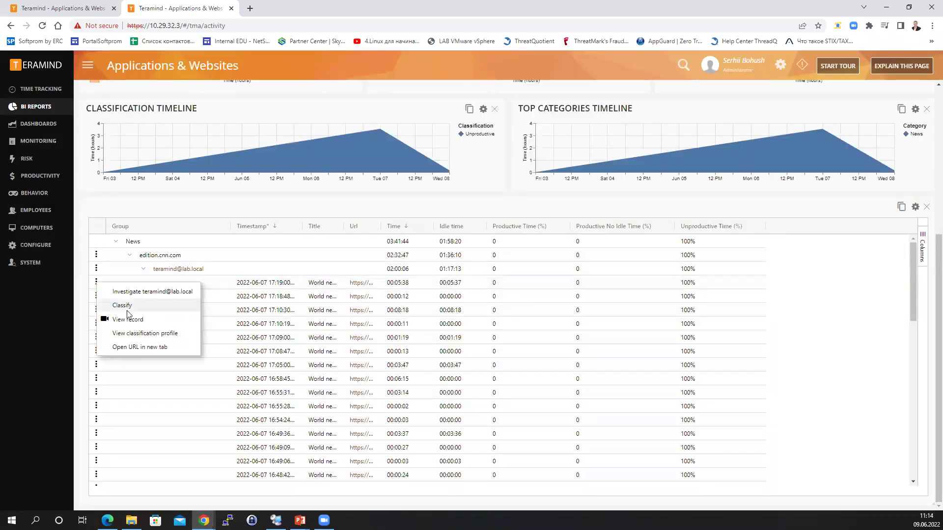
pyautogui.click(130, 347)
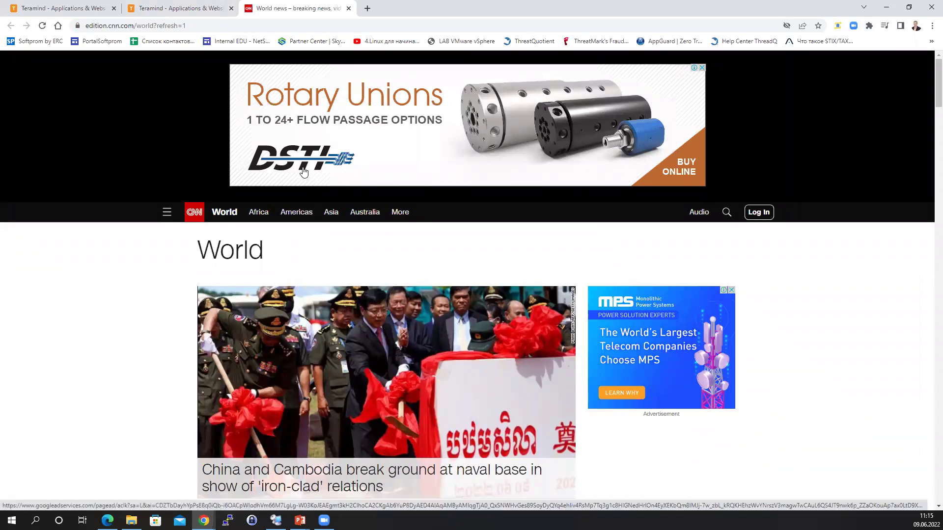
pyautogui.click(348, 8)
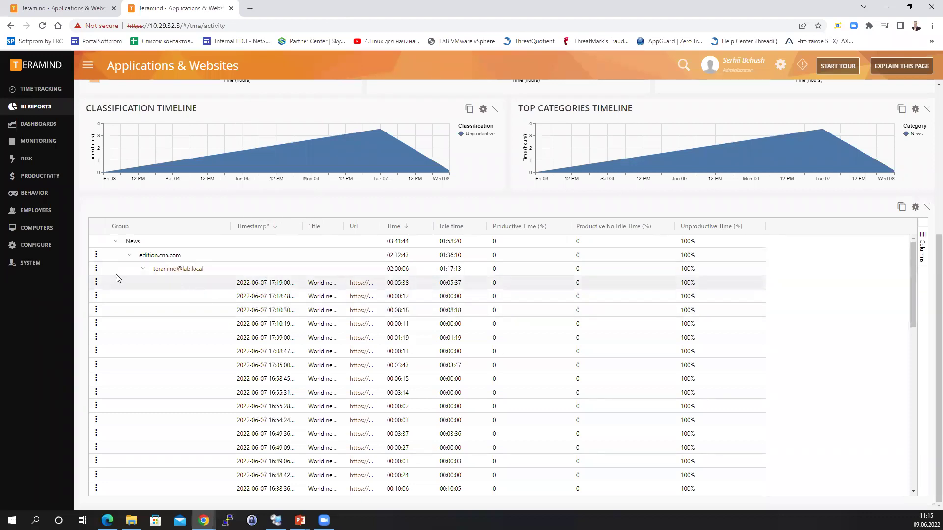
# Play the first CNN visit's screen recording in a maximized player at 4x speed.
pyautogui.click(97, 282)
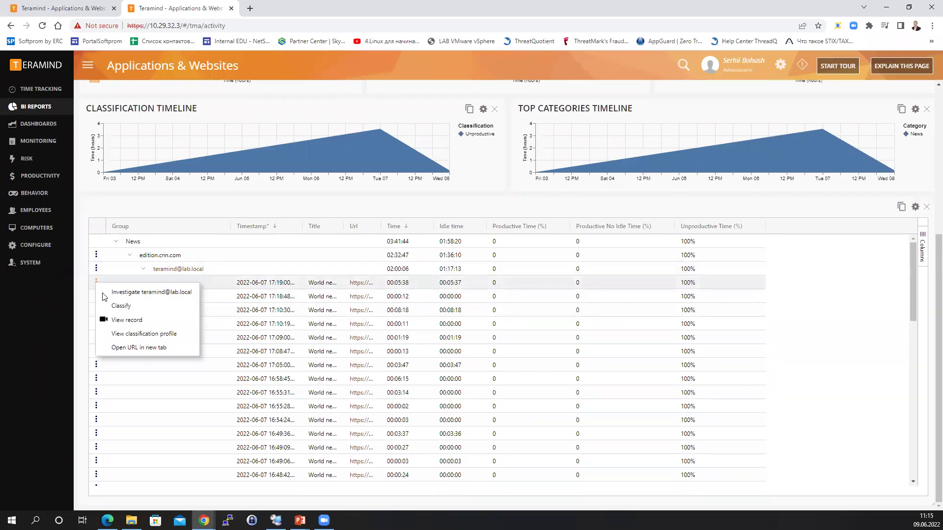
pyautogui.click(119, 322)
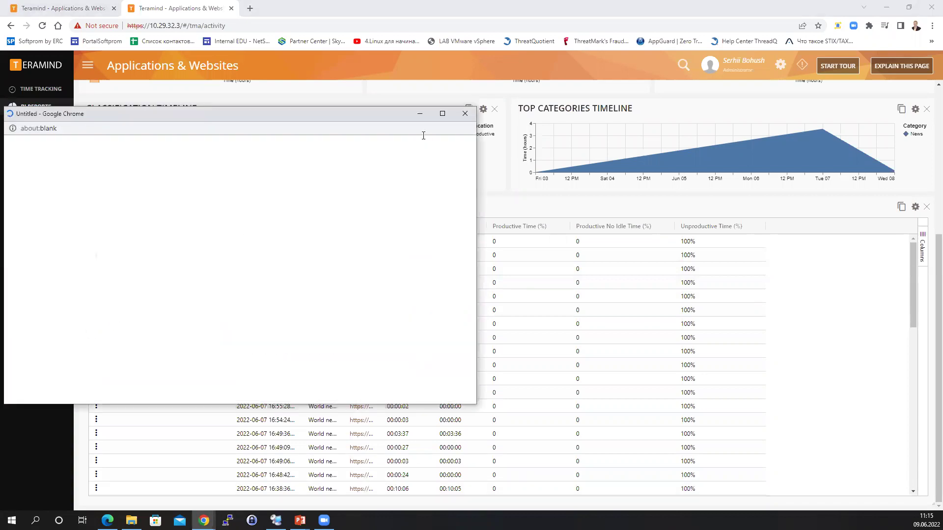
pyautogui.click(443, 114)
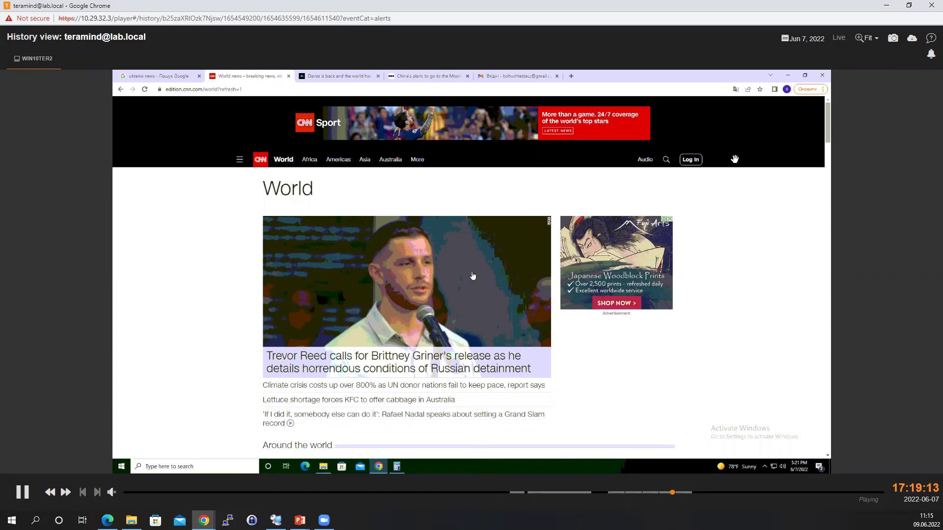
pyautogui.click(67, 492)
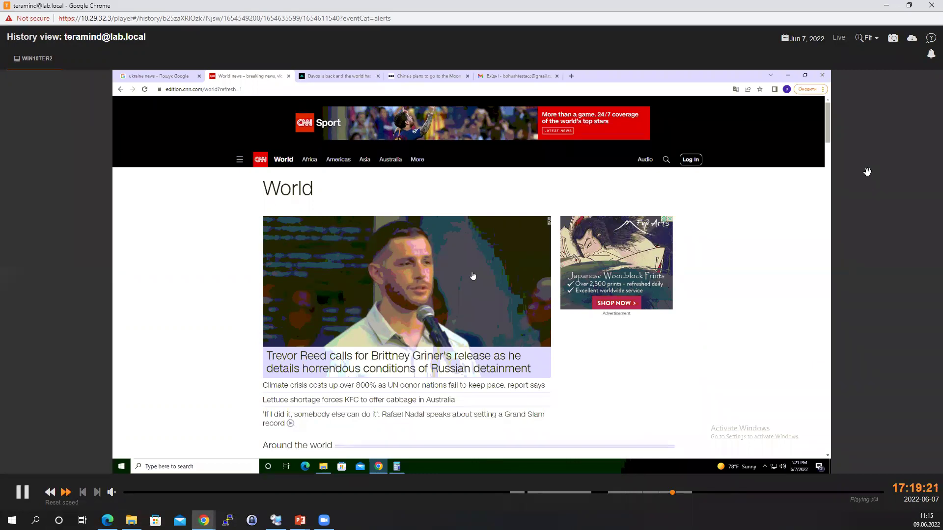
# Browse the recording's Notifications and Activities, opening the 16:48:42 World news activity link.
pyautogui.click(931, 54)
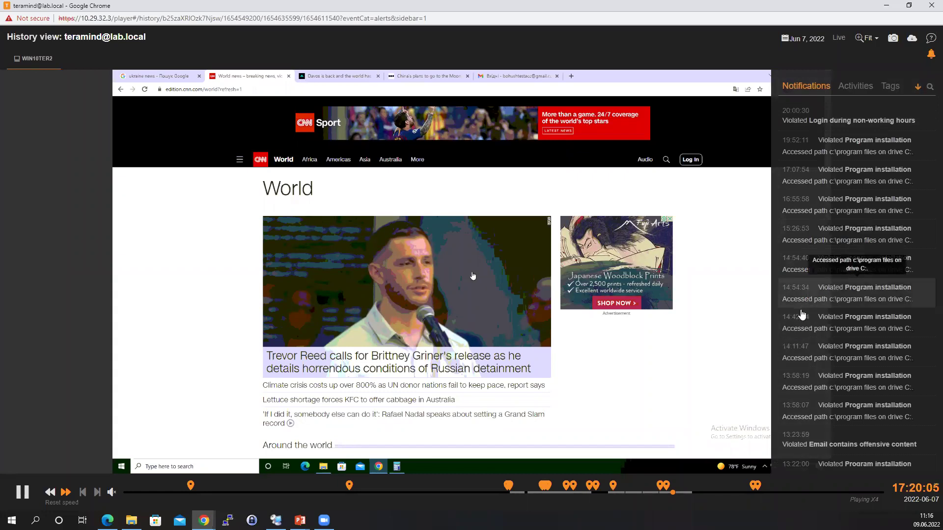
pyautogui.click(855, 87)
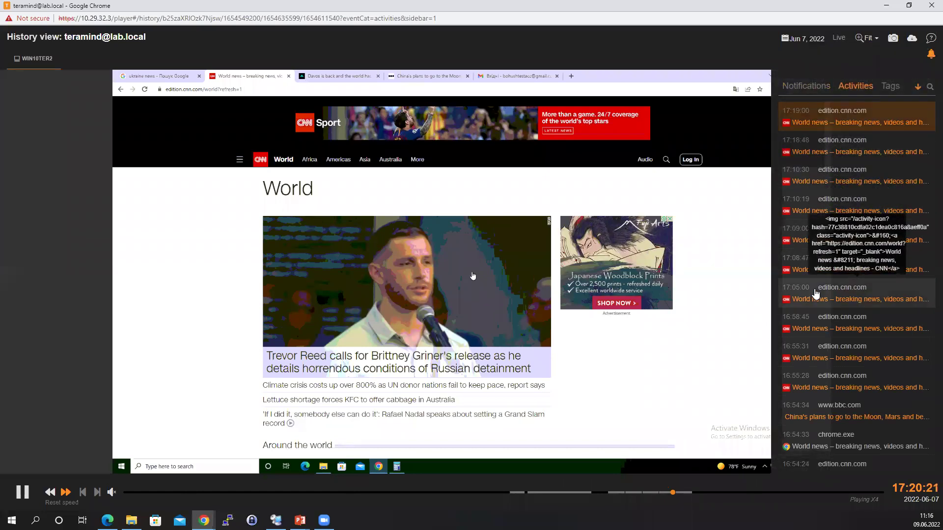
pyautogui.scroll(-6, 815, 294)
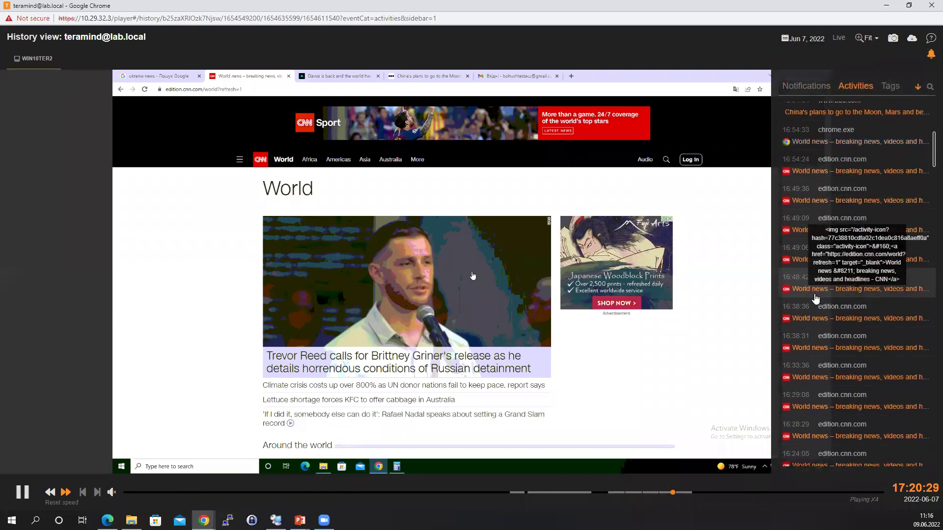
pyautogui.click(805, 289)
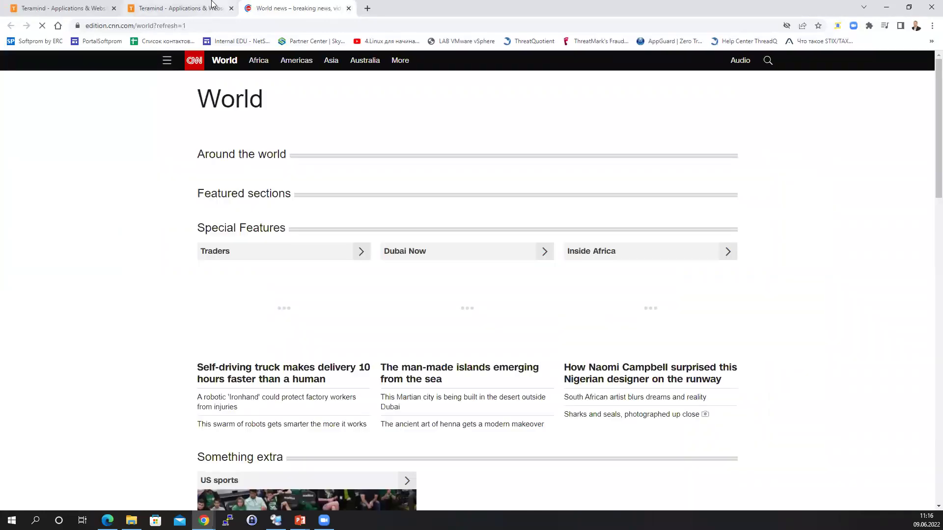
# Switch between the report and CNN World page, then return to the recording's Tags tab.
pyautogui.click(195, 9)
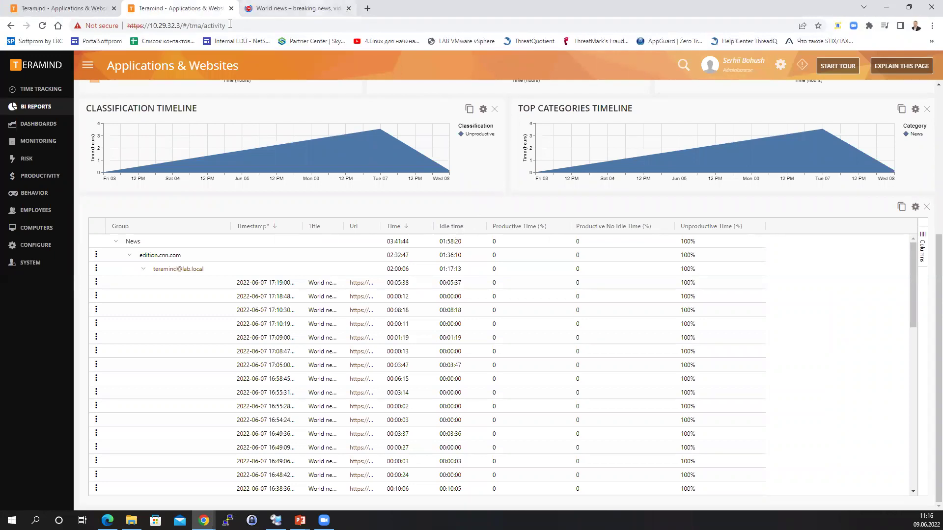
pyautogui.click(294, 8)
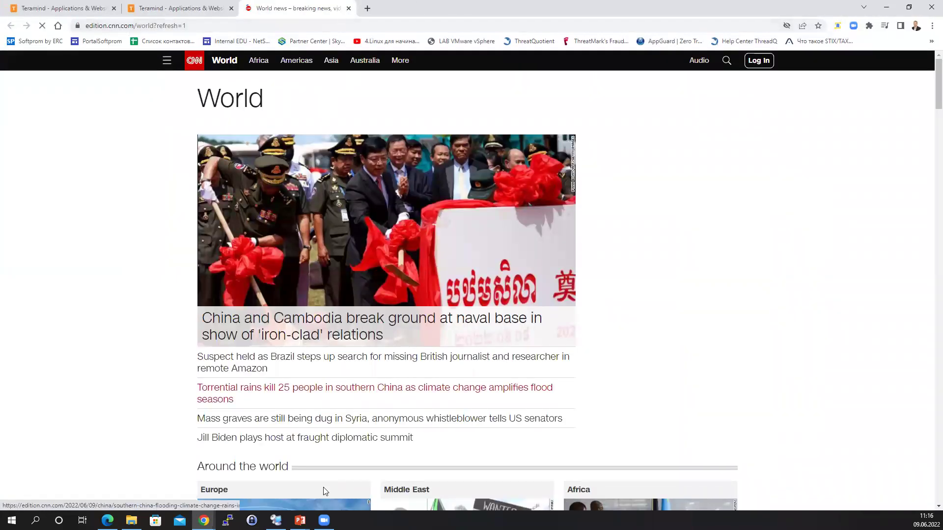
pyautogui.click(204, 520)
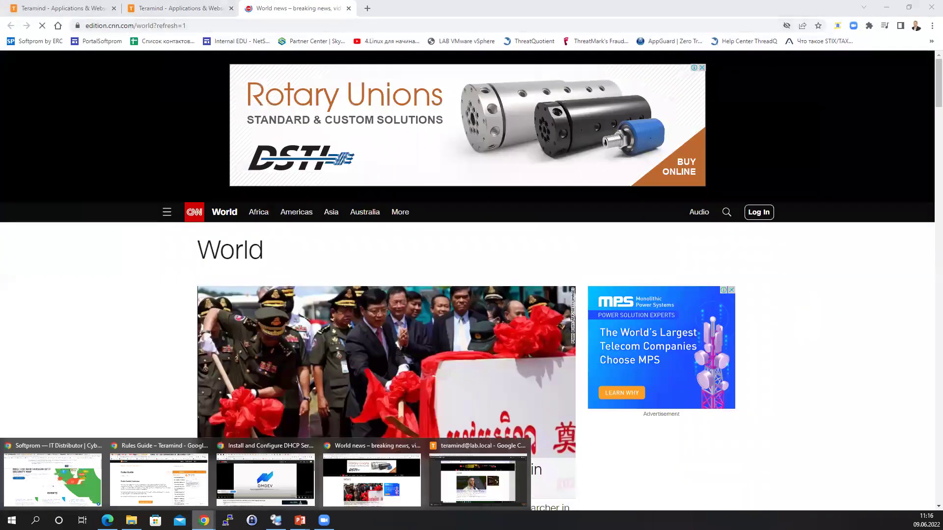
pyautogui.click(466, 476)
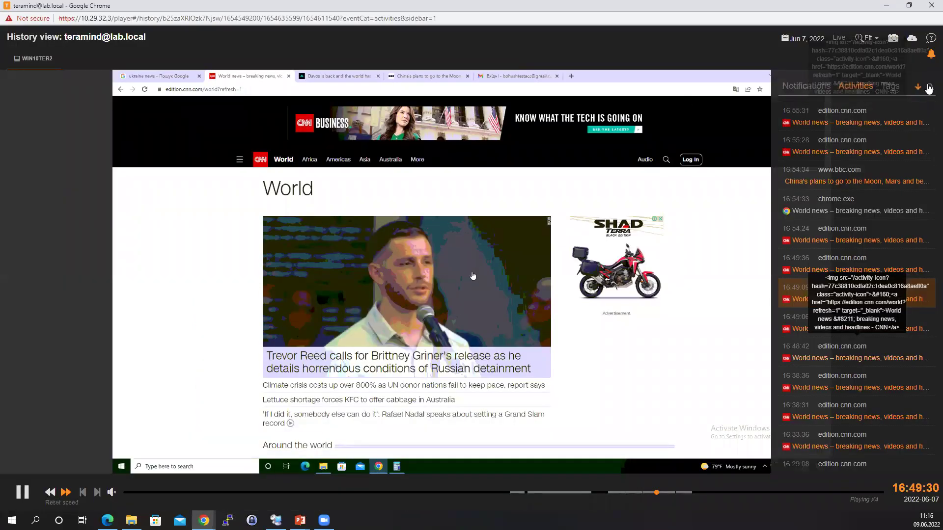
pyautogui.click(891, 87)
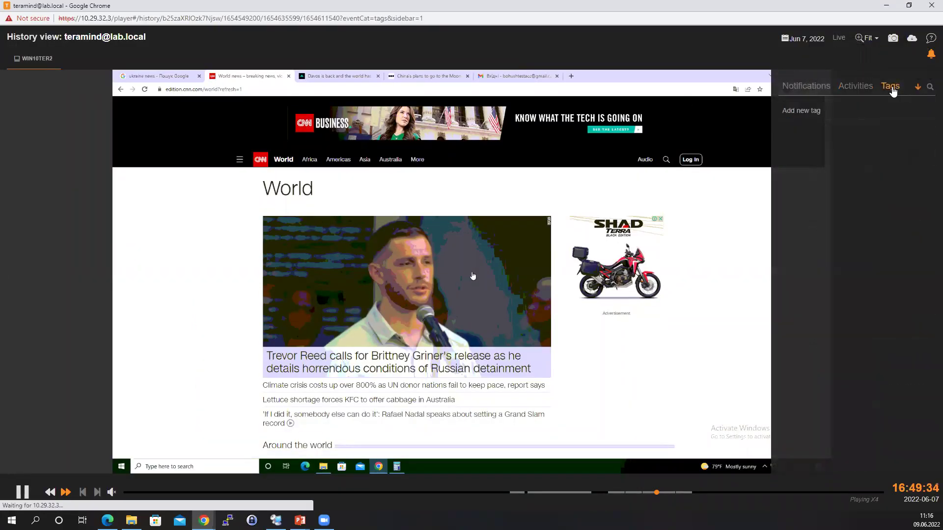
# Start a new tag on the recording, edit its date, then cancel without adding it.
pyautogui.click(801, 110)
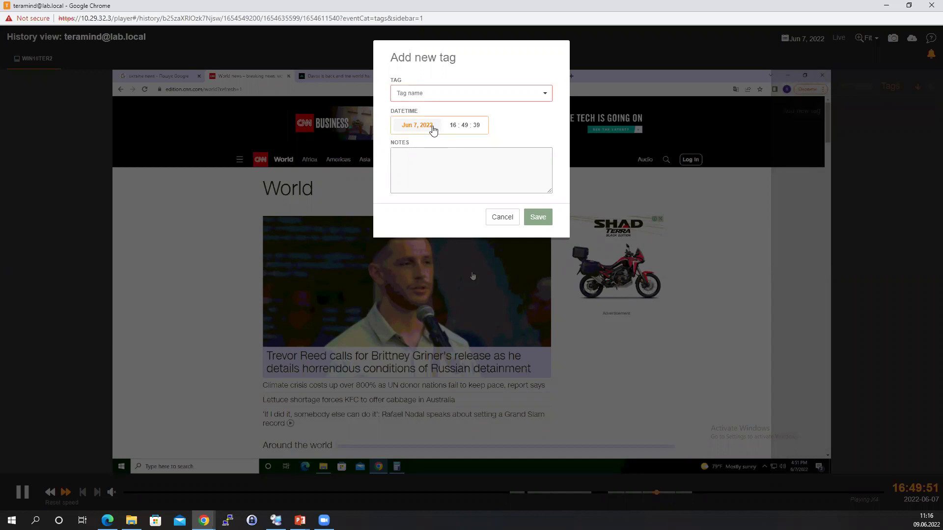
pyautogui.click(418, 124)
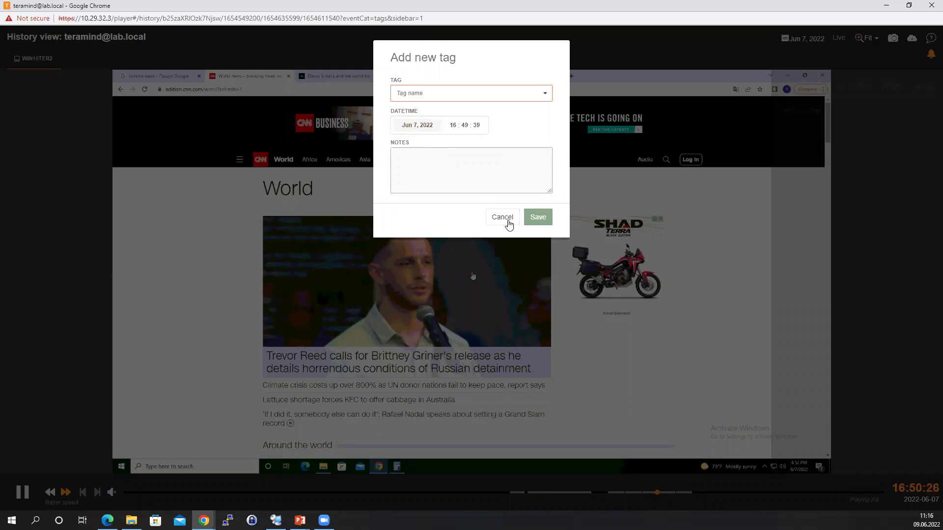
pyautogui.click(506, 218)
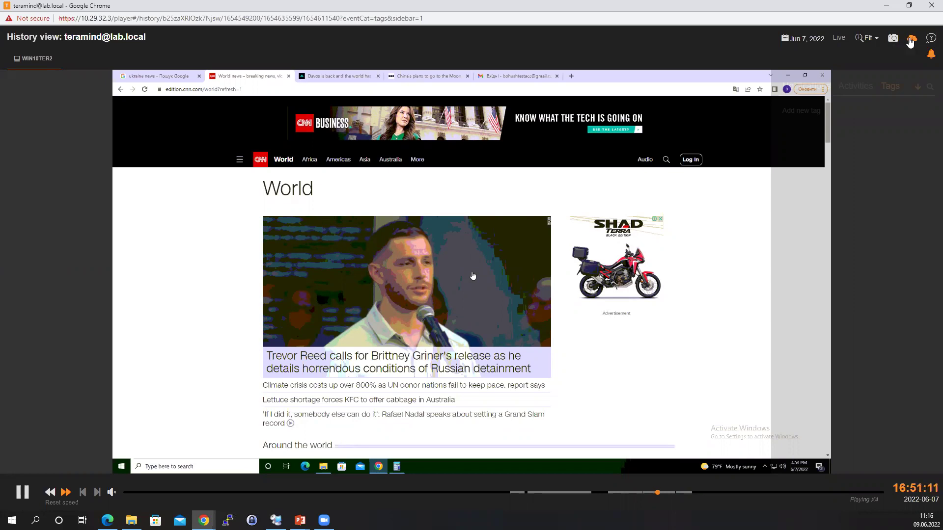
# Open and cancel the Video params and screenshot Save As dialogs, then Alt+Tab back to the browser.
pyautogui.click(910, 41)
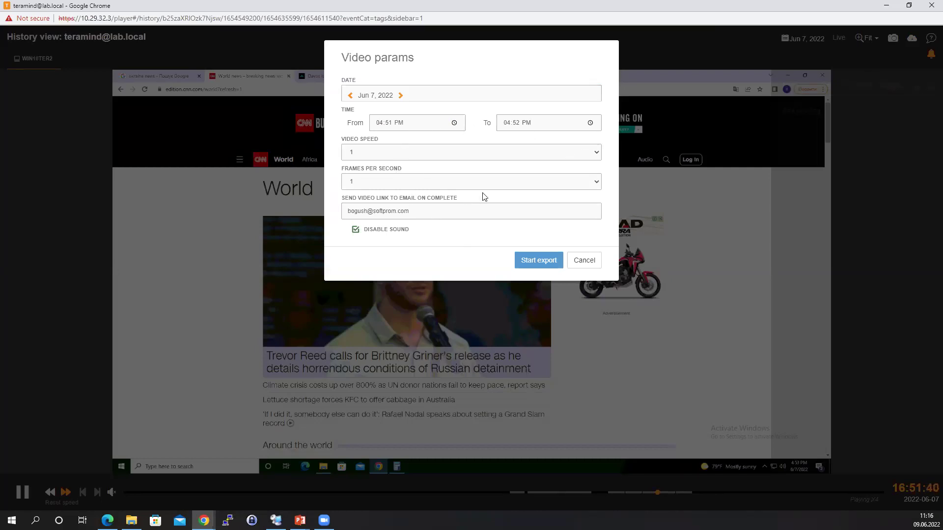
pyautogui.click(583, 261)
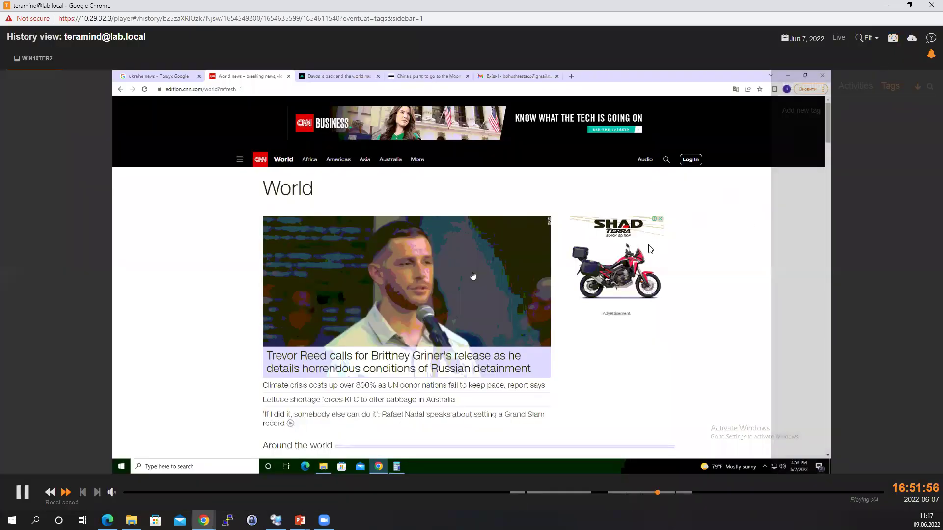
pyautogui.click(892, 38)
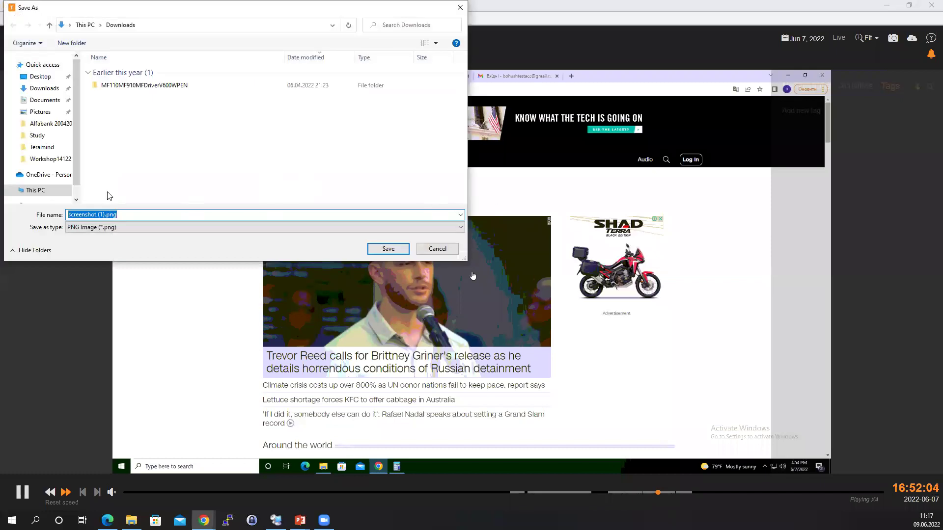
pyautogui.click(460, 7)
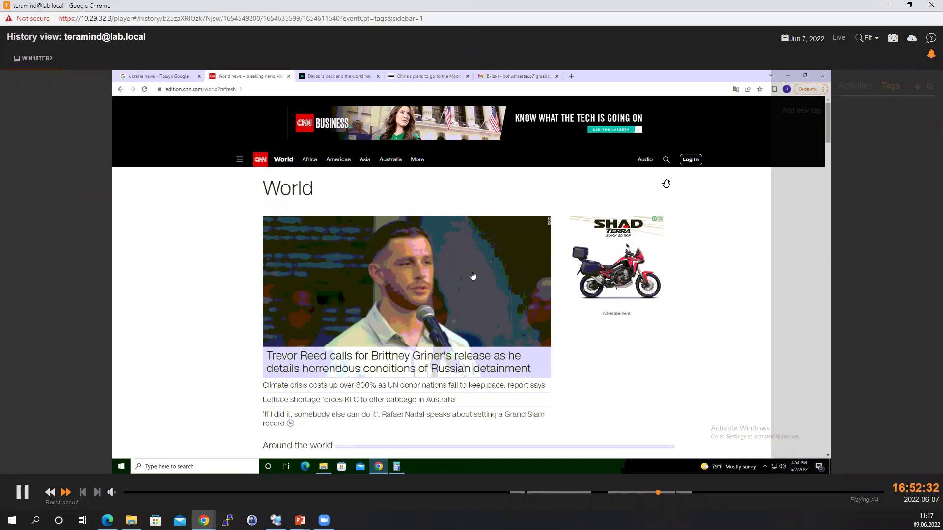
pyautogui.hotkey('alt', 'Tab')
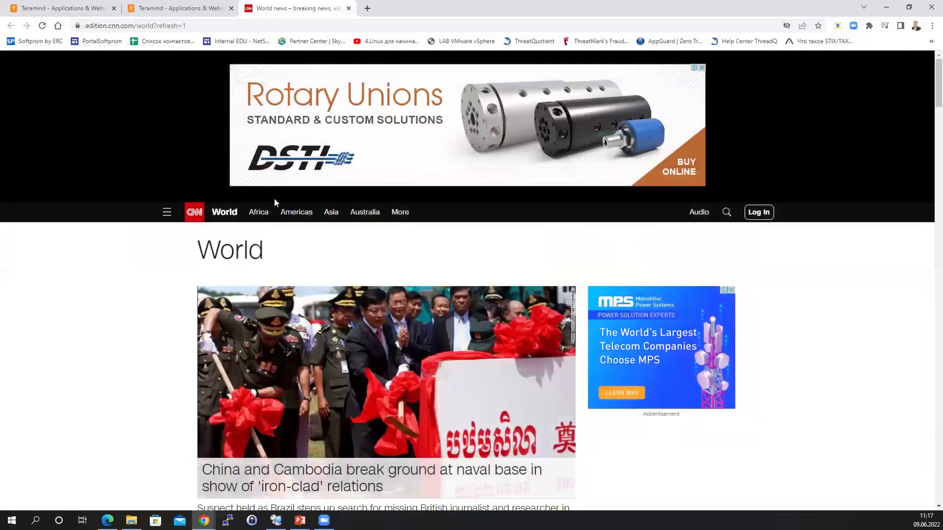
# Close the CNN tab and scroll the Categories activity table down and back to the top widgets.
pyautogui.click(348, 10)
pyautogui.scroll(-3, 186, 324)
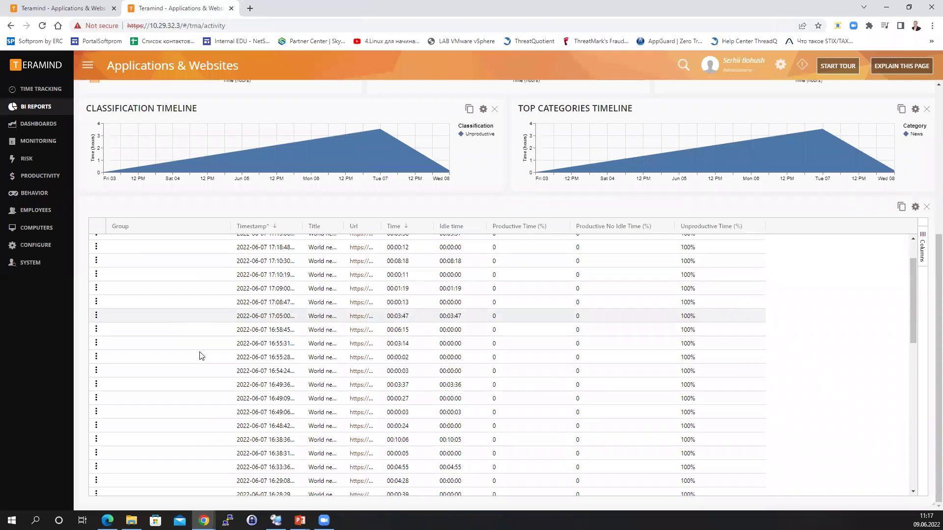
pyautogui.scroll(-5, 202, 354)
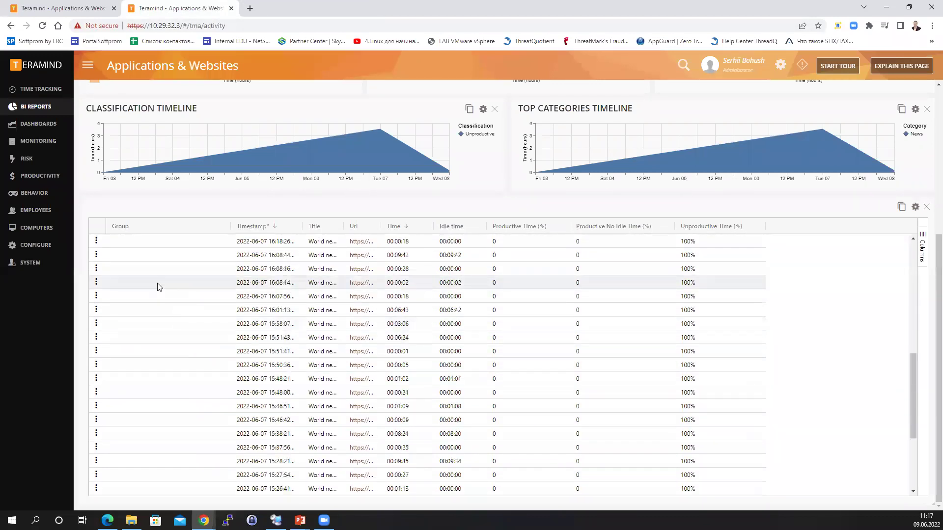
pyautogui.scroll(15, 594, 373)
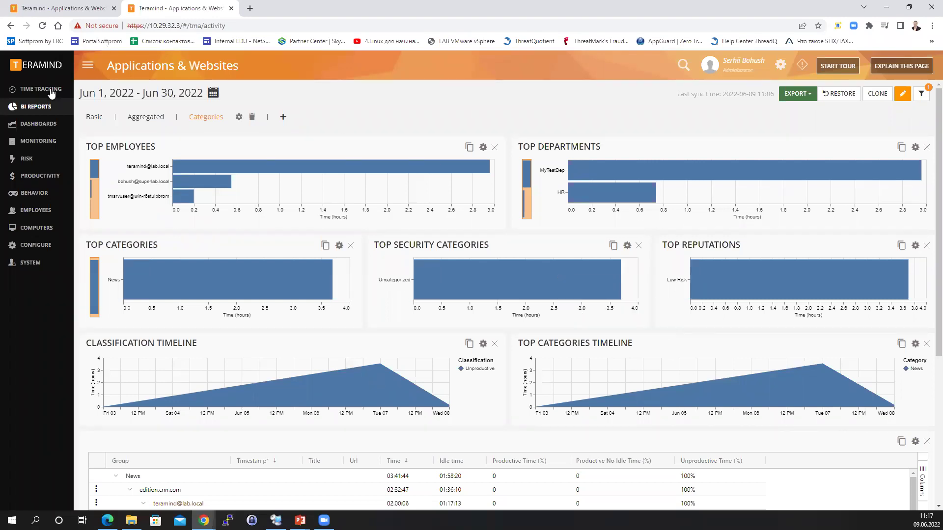
# Reopen Applications & Websites from BI Reports, discarding unsaved changes, to load its unfiltered Basic view.
pyautogui.moveTo(47, 105)
pyautogui.click(162, 98)
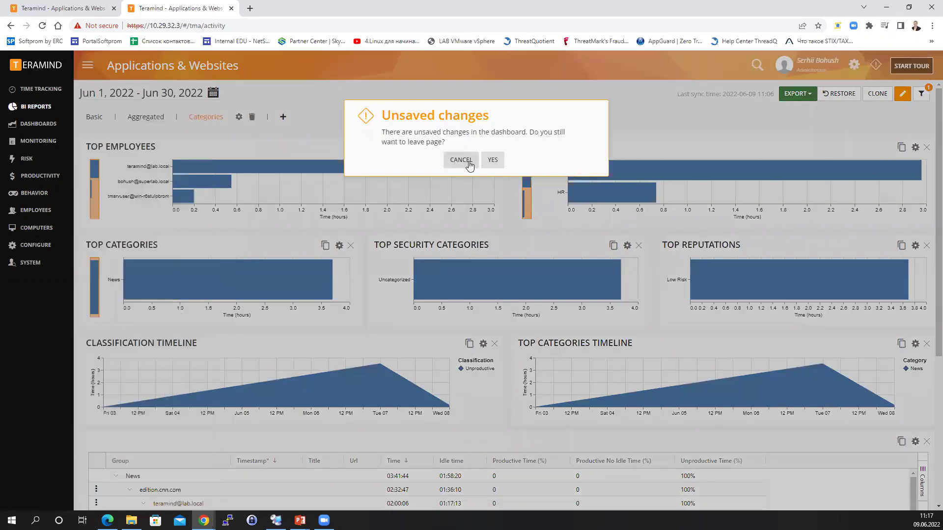
pyautogui.click(490, 161)
pyautogui.click(147, 110)
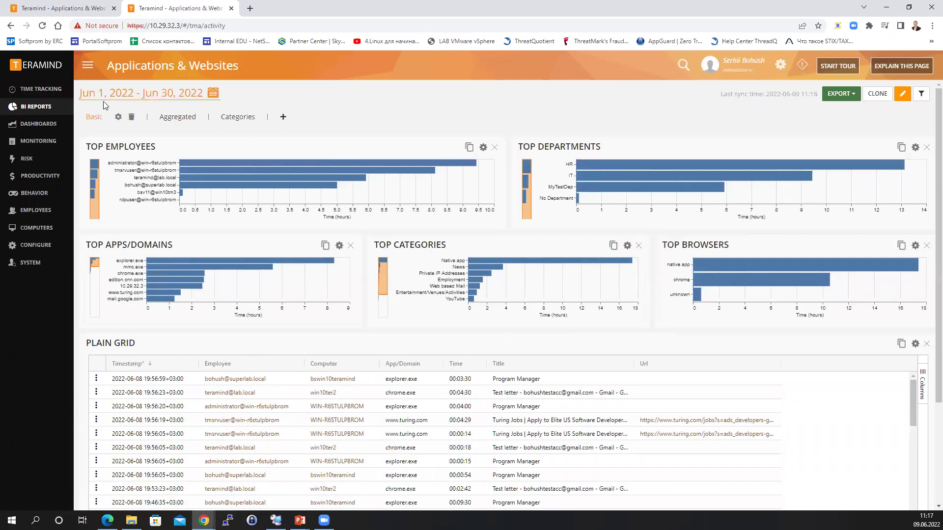
pyautogui.moveTo(60, 112)
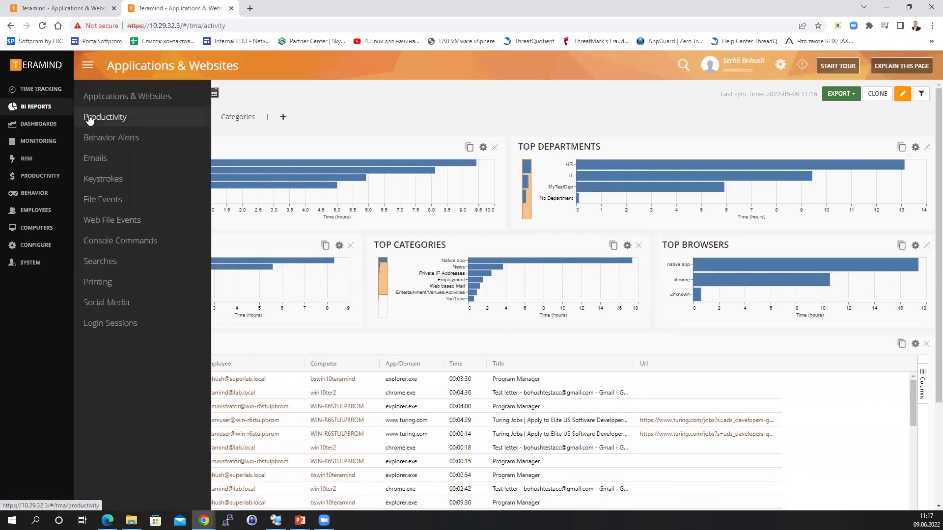
# Open the Emails report and view Attachments, then Destinations, then Attachments again.
pyautogui.click(99, 159)
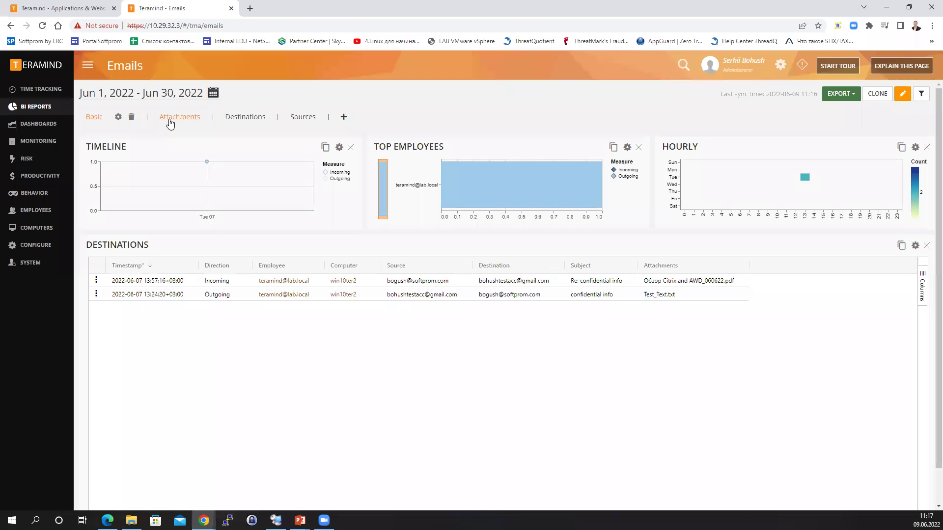
pyautogui.click(194, 120)
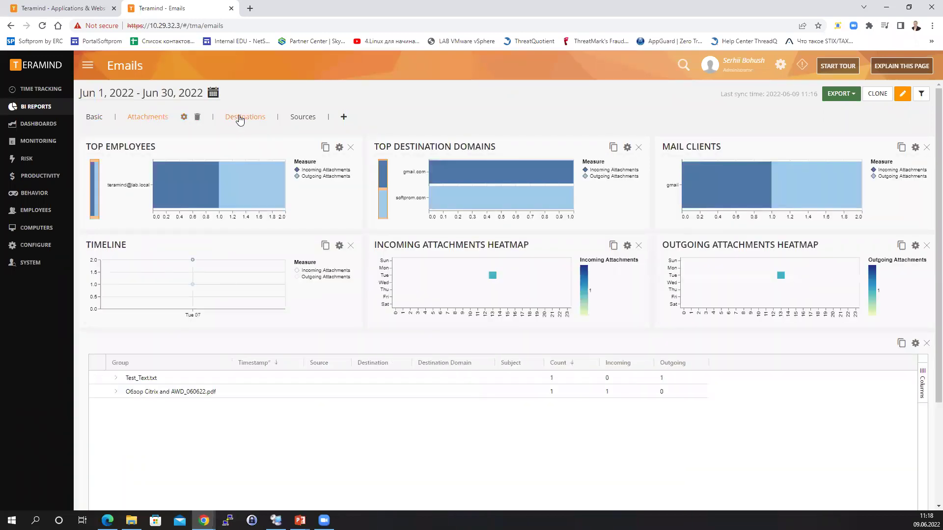
pyautogui.click(239, 119)
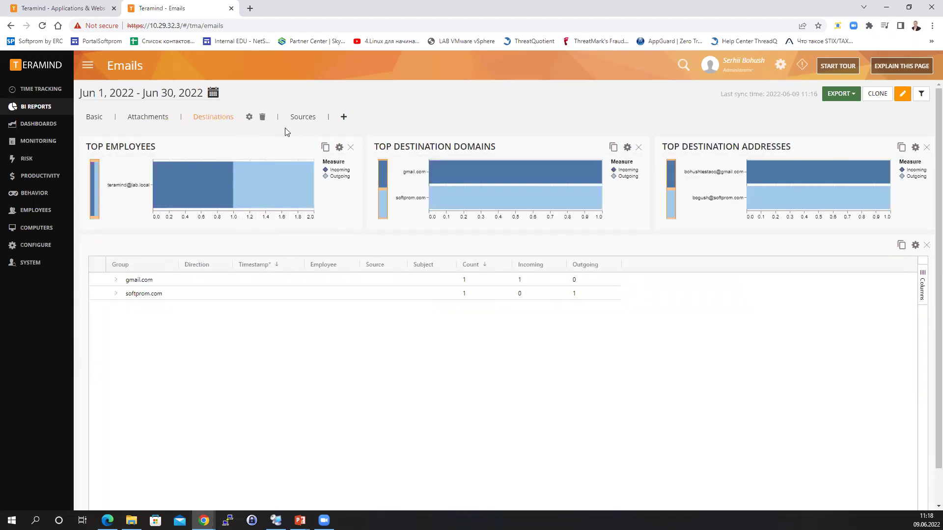
pyautogui.click(157, 117)
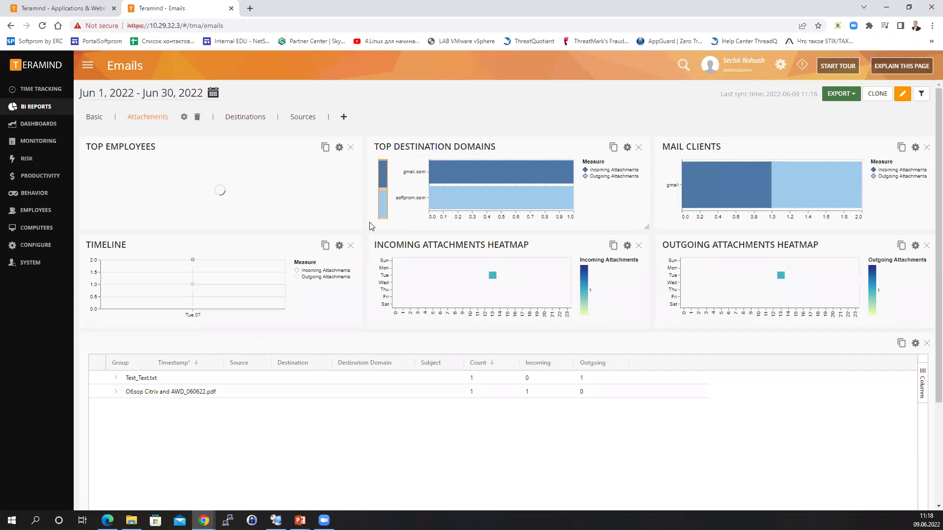
# Expand Test_Text.txt and its employee row, then view the email that carried it.
pyautogui.click(116, 380)
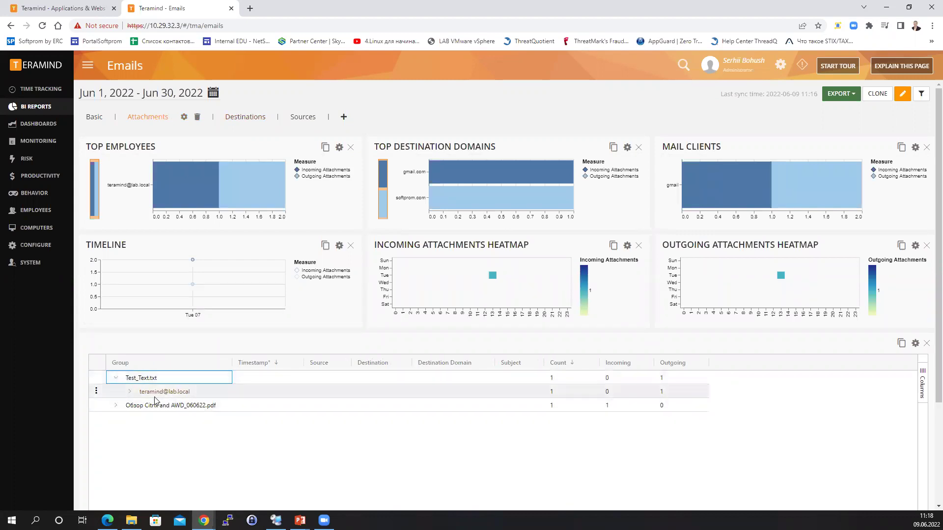
pyautogui.click(129, 391)
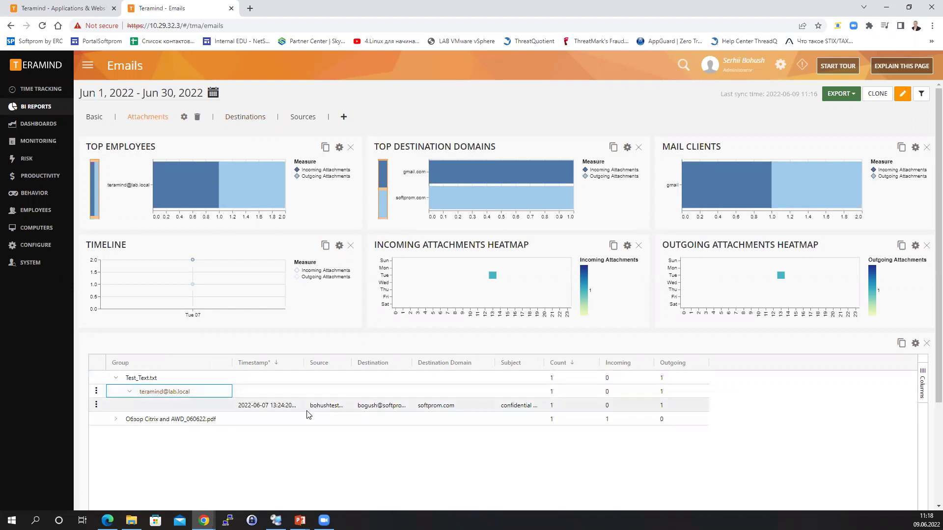
pyautogui.click(97, 407)
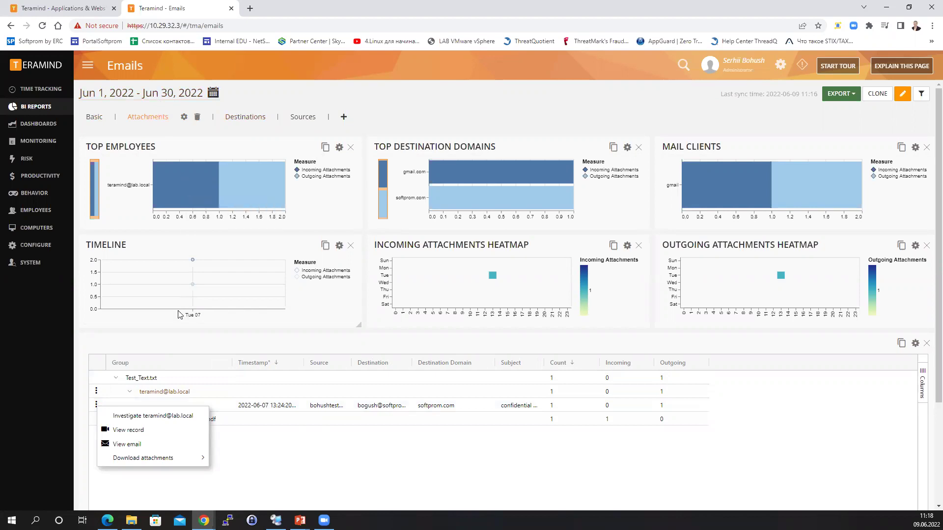
pyautogui.click(131, 444)
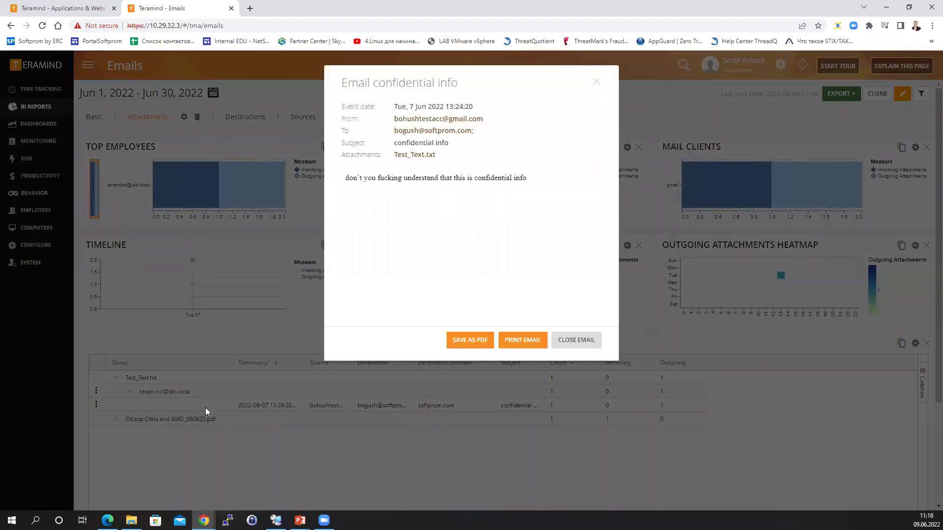
# Start downloading the Test_Text.txt attachment, cancel the save, and close the email.
pyautogui.click(417, 157)
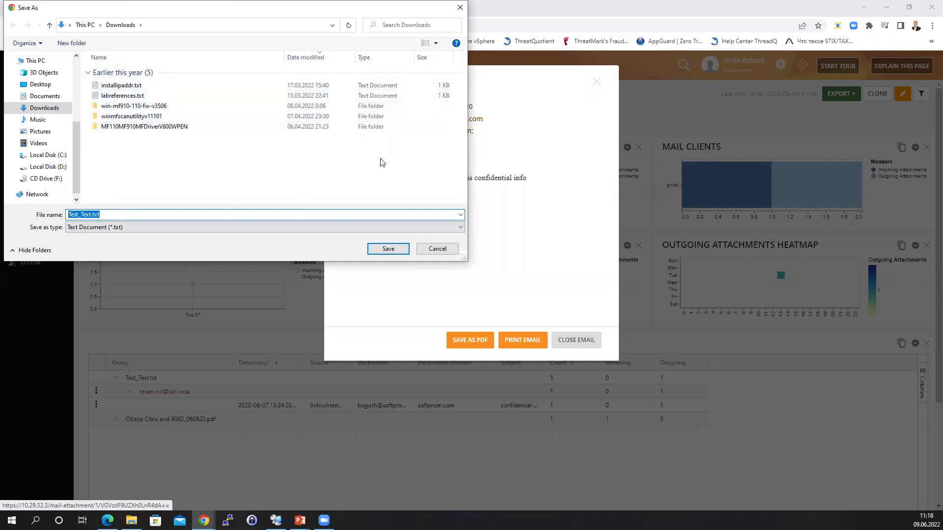
pyautogui.click(460, 7)
pyautogui.click(596, 82)
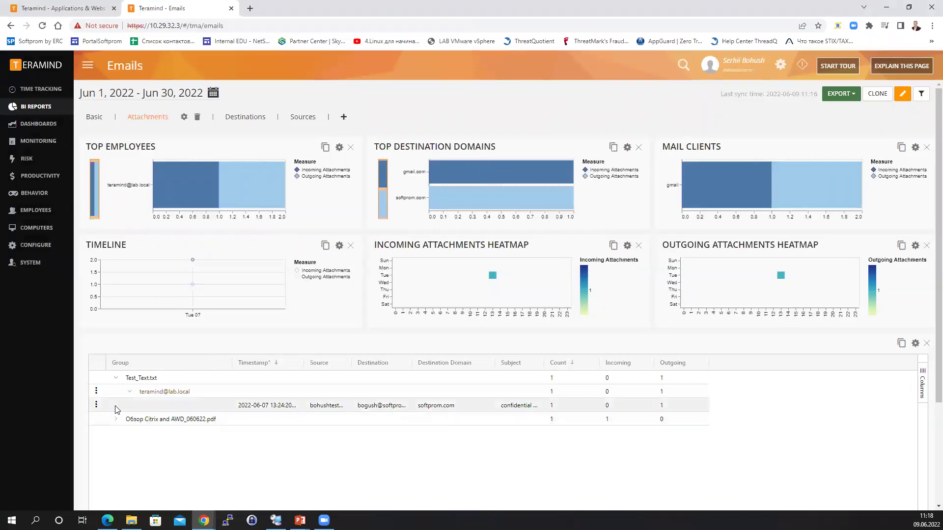
pyautogui.click(96, 405)
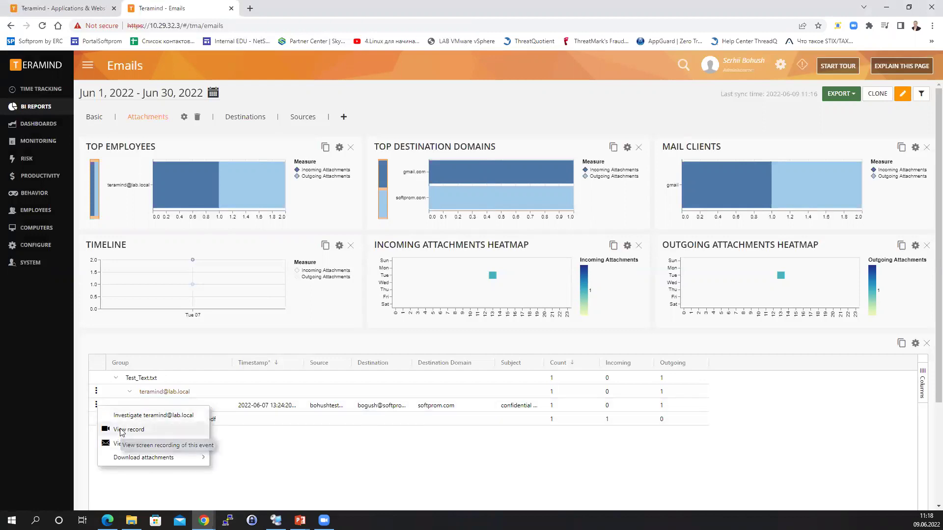
# Replay the Jun 7 Gmail session recording for that email, then close the player.
pyautogui.click(121, 430)
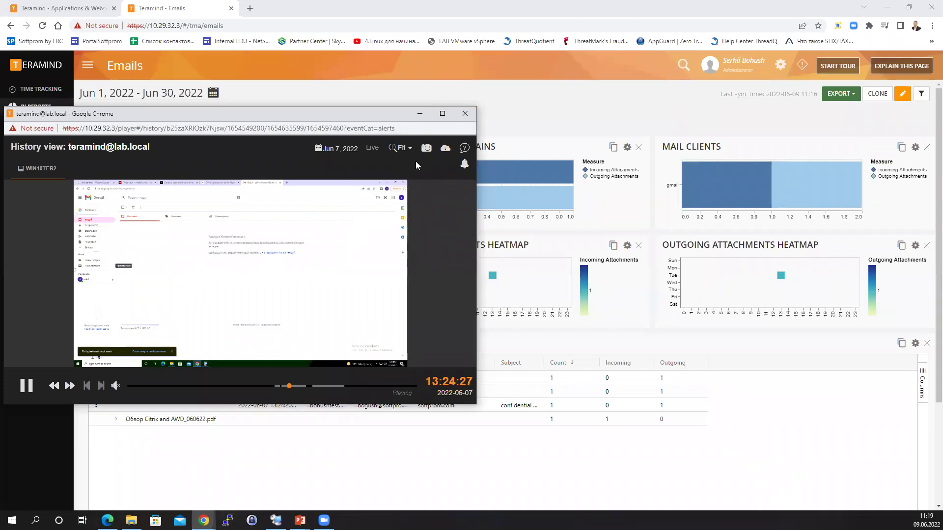
pyautogui.click(465, 115)
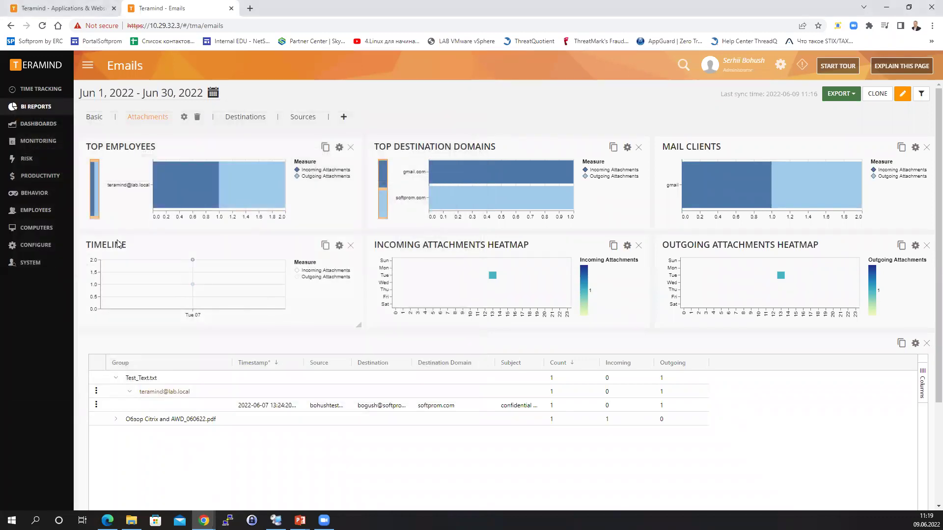
pyautogui.moveTo(71, 111)
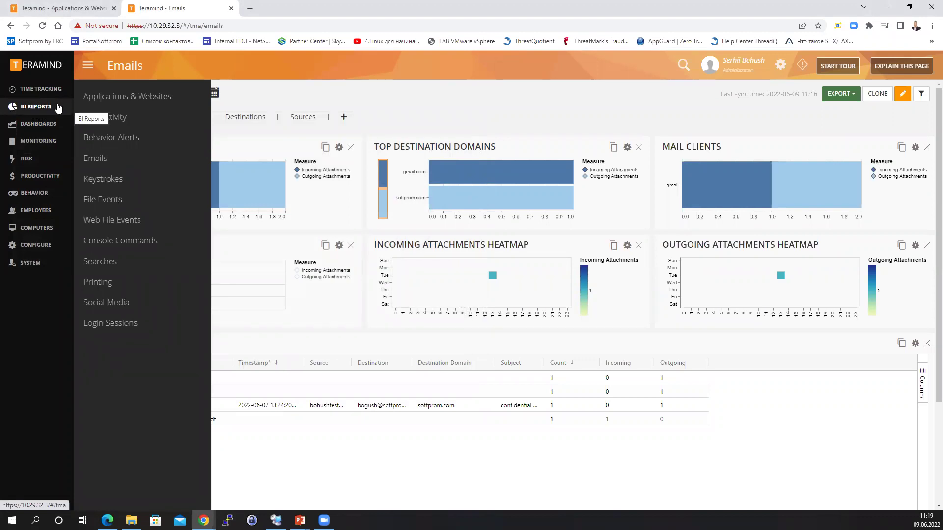
# Open the Behavior Alerts report for June 2022 and the first alert's action menu.
pyautogui.click(126, 138)
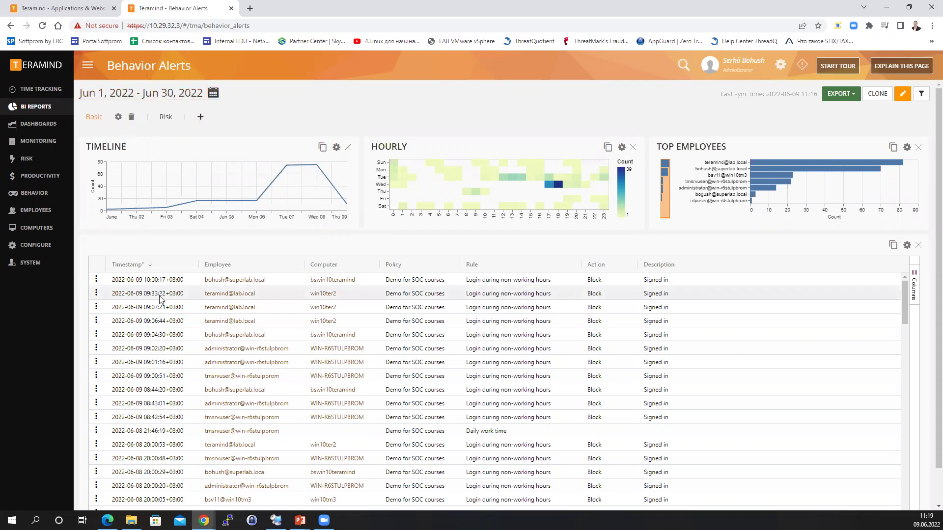
pyautogui.click(96, 281)
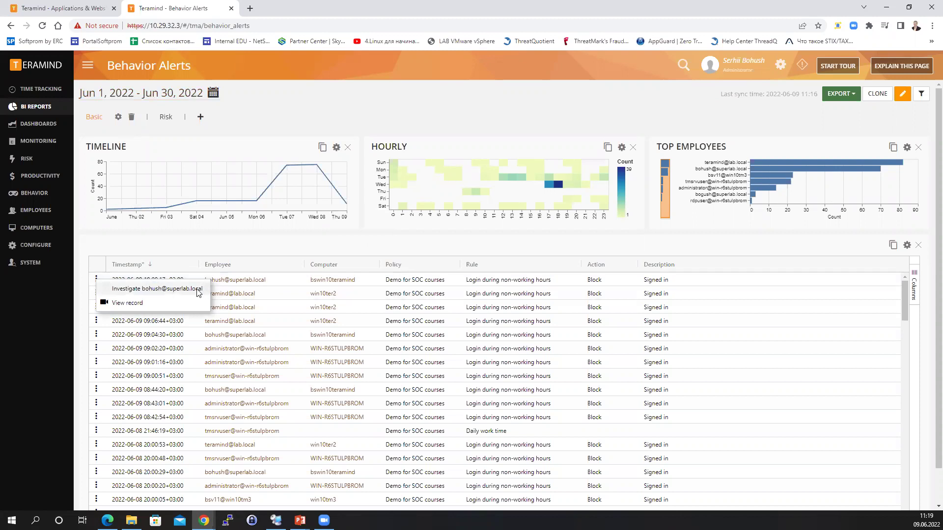
pyautogui.click(127, 303)
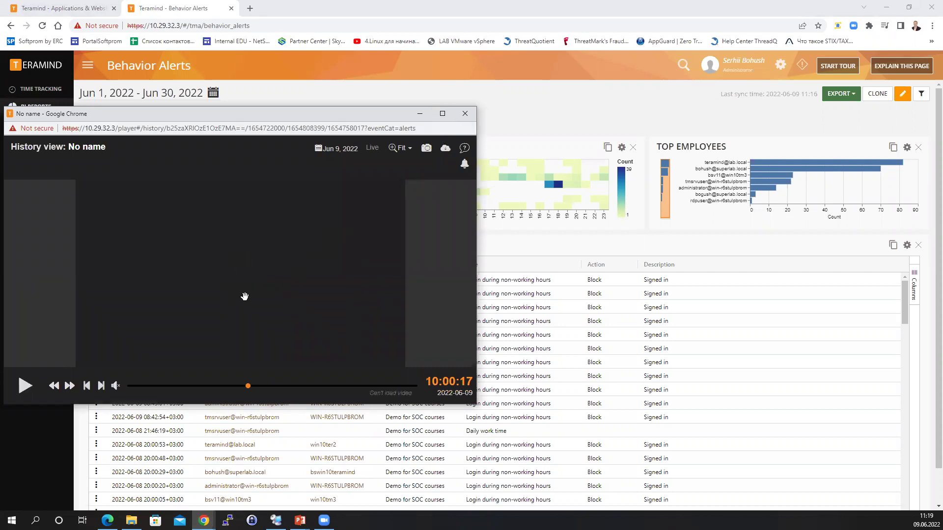
pyautogui.click(464, 116)
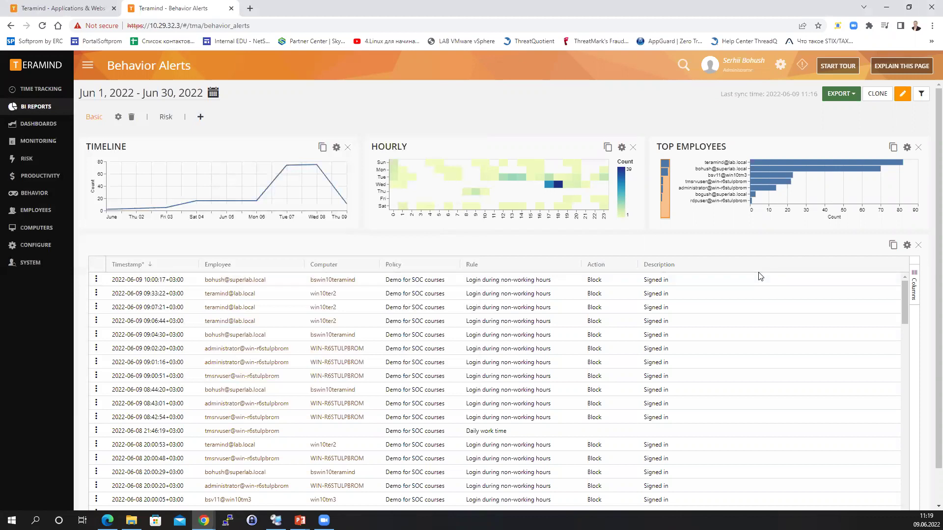
# Show the Risk Object, Risk Object Type, Date, Department, Task and Type columns in the alerts grid.
pyautogui.click(916, 287)
pyautogui.click(818, 287)
pyautogui.click(818, 298)
pyautogui.click(818, 309)
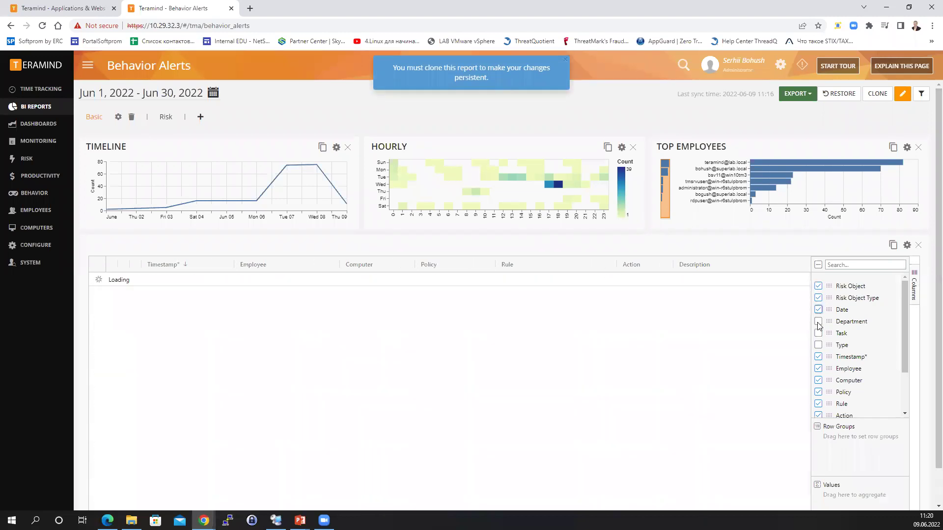
pyautogui.click(817, 321)
pyautogui.click(818, 334)
pyautogui.click(817, 345)
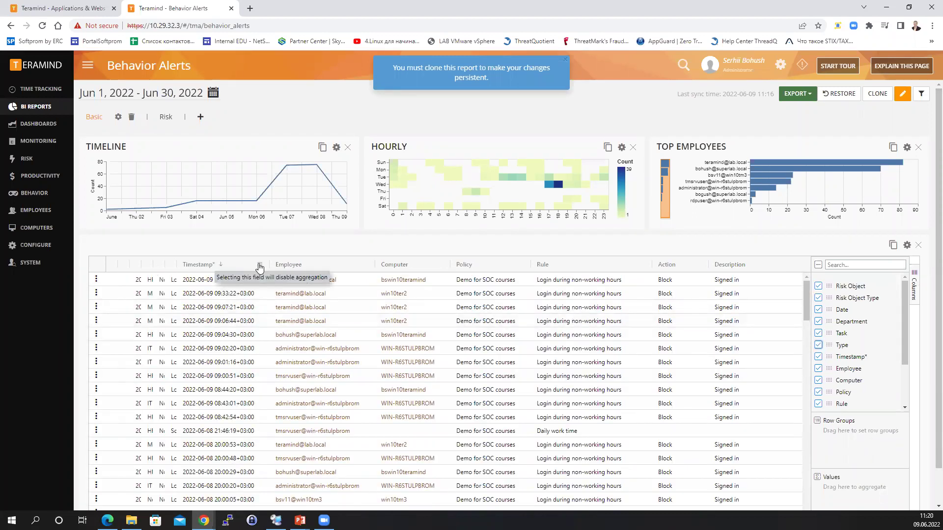
pyautogui.click(259, 266)
# Autosize all grid columns, then pin the Employee column to the left.
pyautogui.moveTo(291, 285)
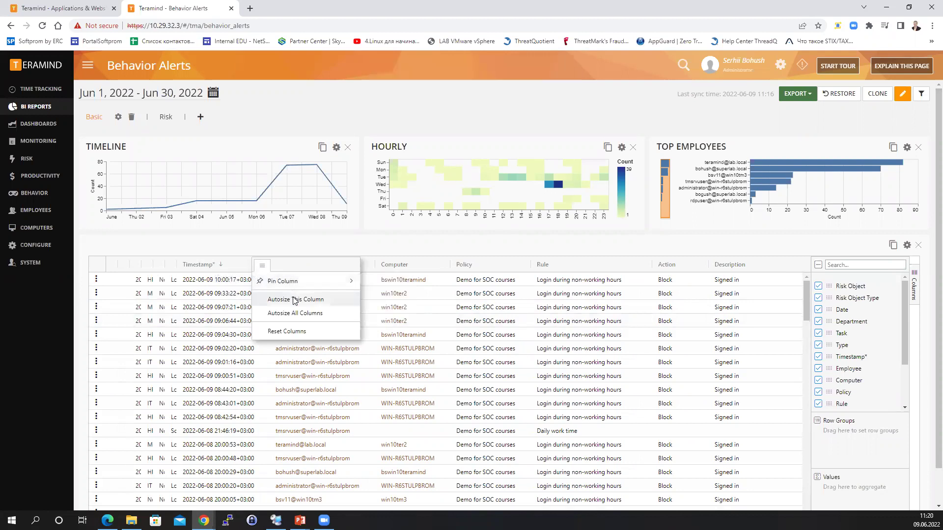
pyautogui.click(295, 313)
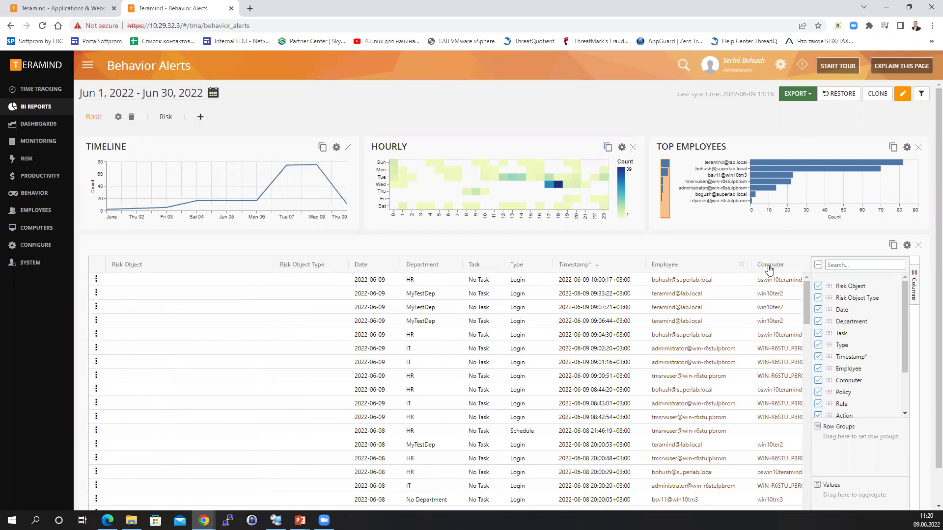
pyautogui.click(742, 266)
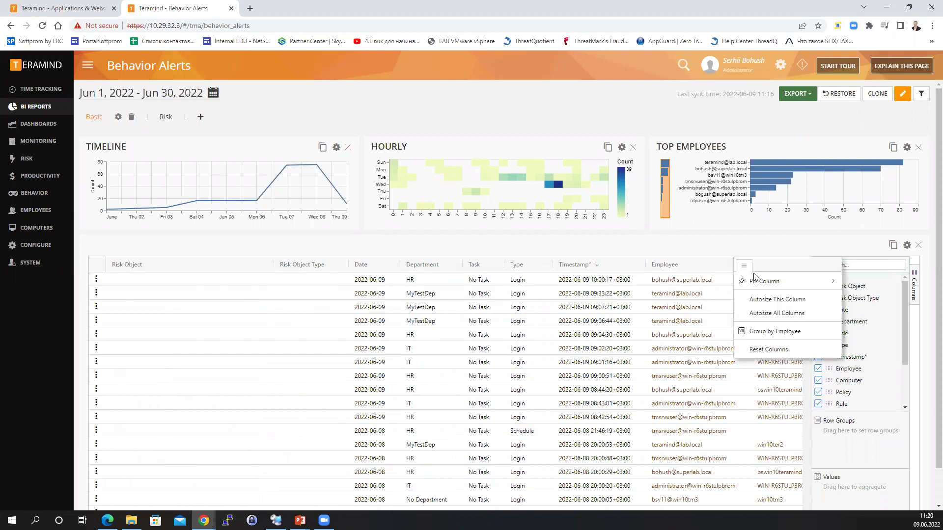
pyautogui.moveTo(758, 283)
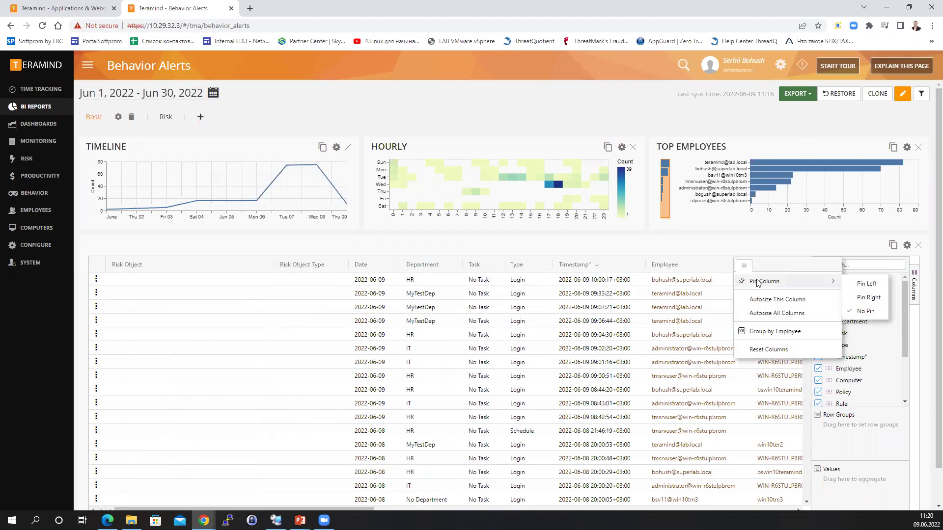
pyautogui.click(865, 286)
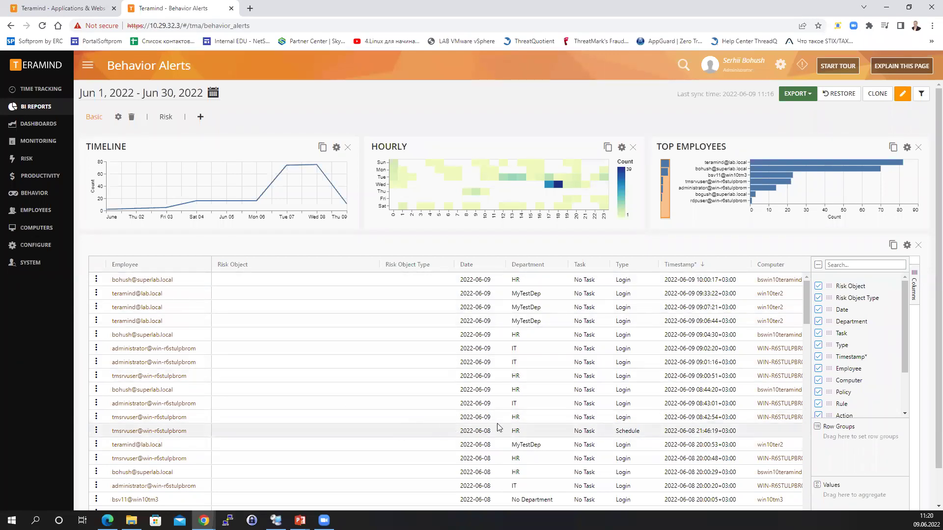
# Set the Employee column back to No Pin so it returns after Timestamp.
pyautogui.scroll(-1, 929, 314)
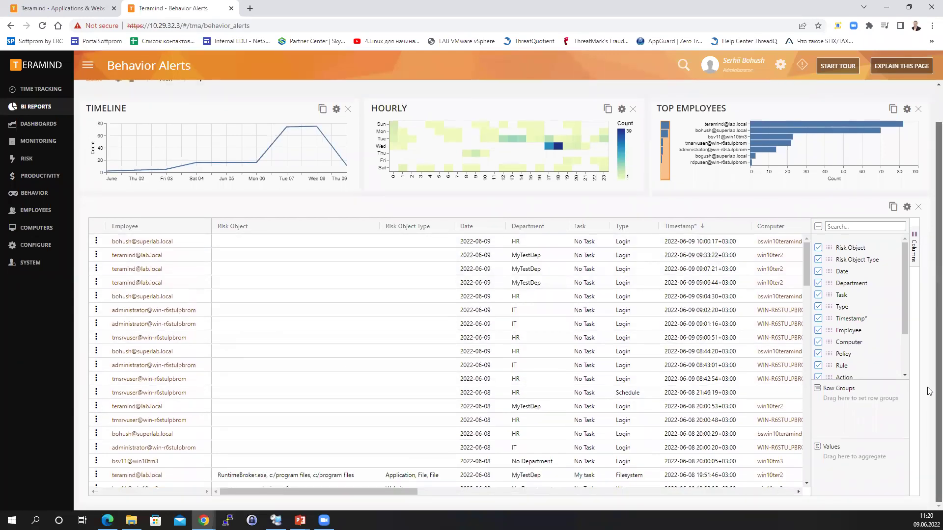
pyautogui.moveTo(409, 490); pyautogui.dragTo(514, 488)
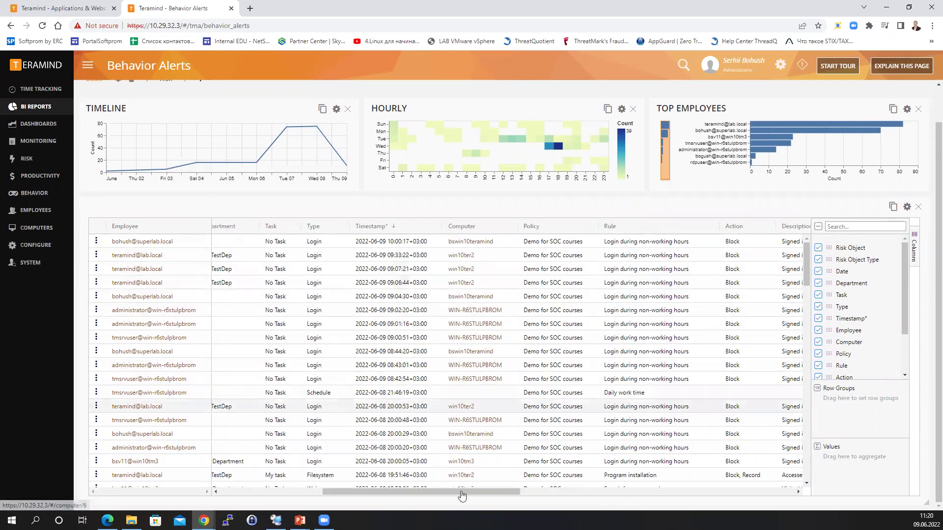
pyautogui.moveTo(516, 489); pyautogui.dragTo(540, 486)
pyautogui.hscroll(-5, 426, 478)
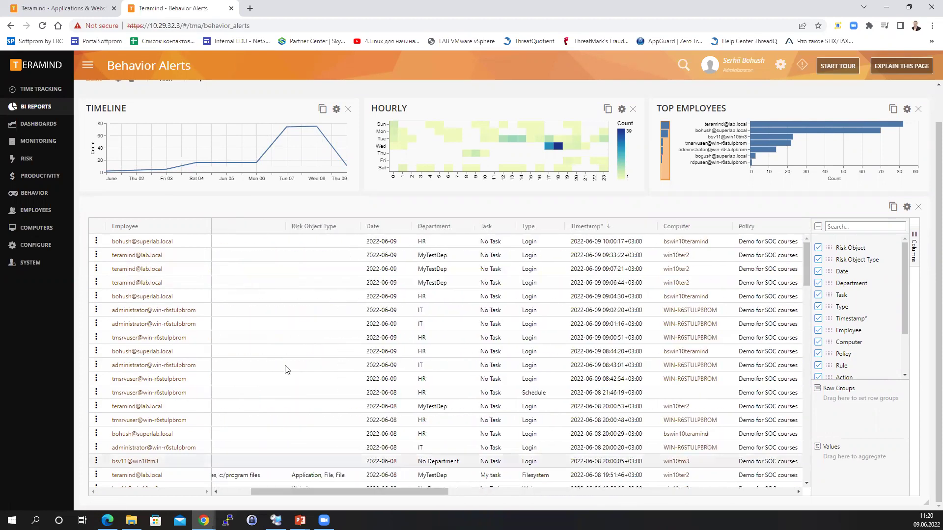
pyautogui.click(201, 226)
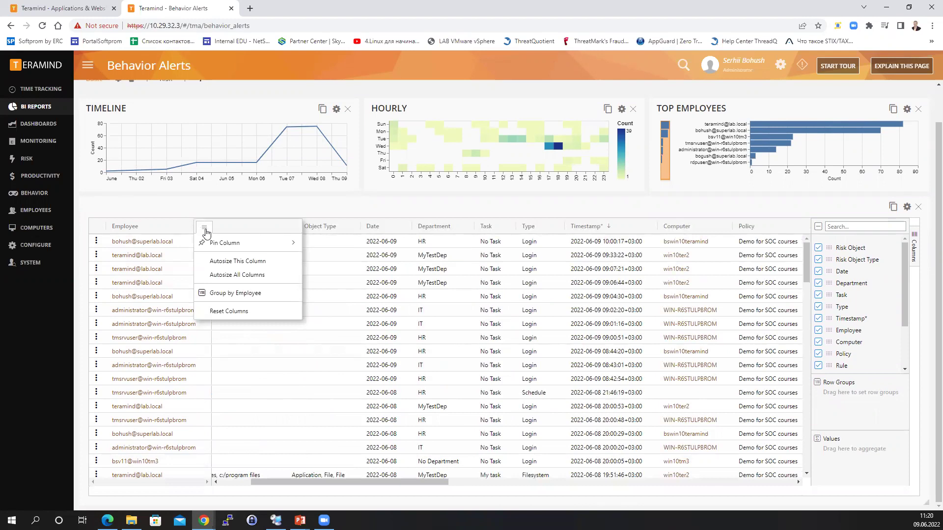
pyautogui.moveTo(275, 242)
pyautogui.click(328, 274)
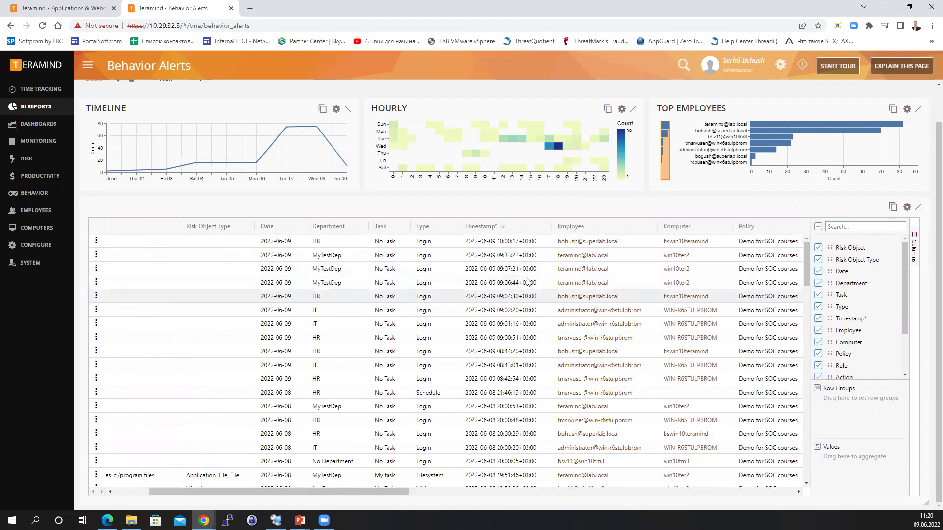
pyautogui.scroll(1, 593, 237)
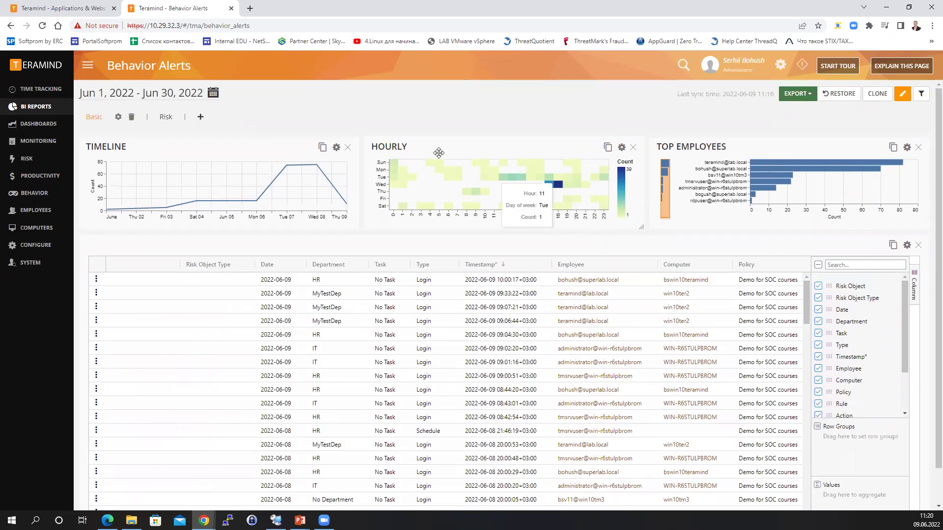
# Switch to the Applications & Websites report, discarding the unsaved Behavior Alerts column changes.
pyautogui.moveTo(37, 106)
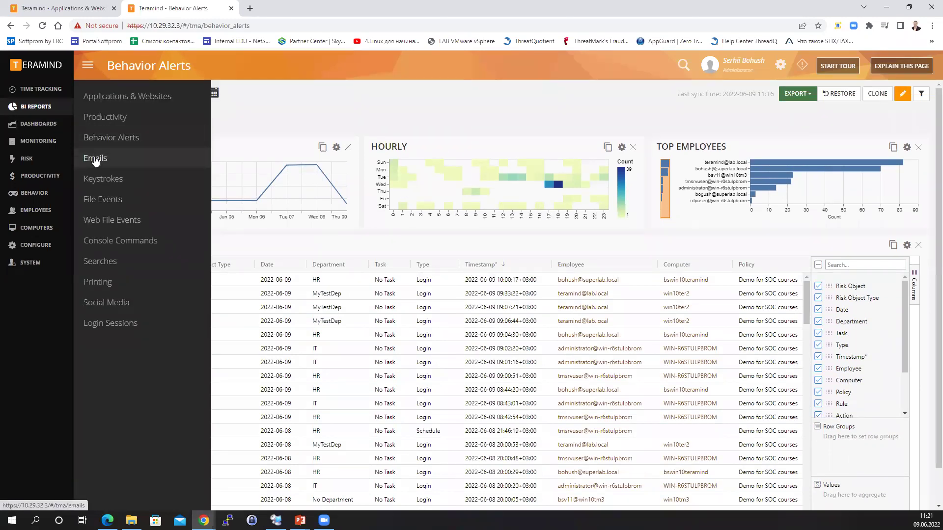
pyautogui.click(122, 98)
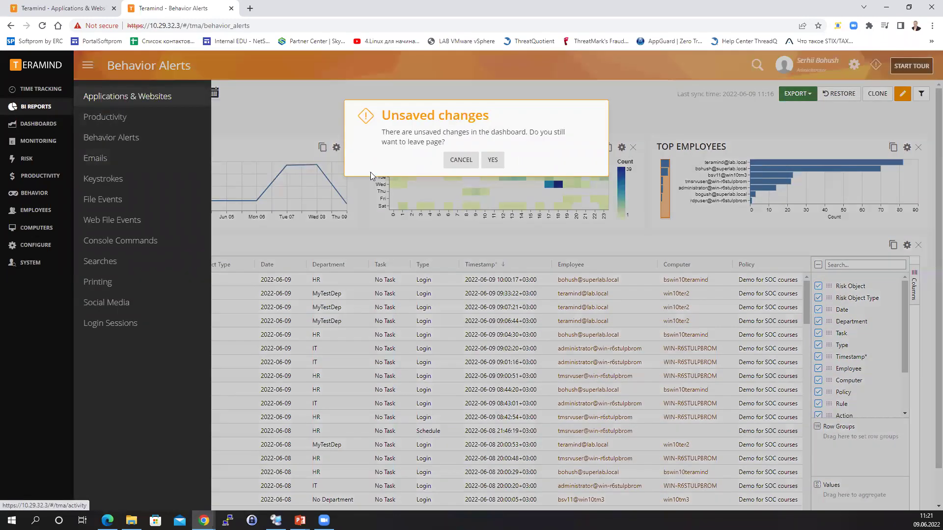
pyautogui.click(458, 216)
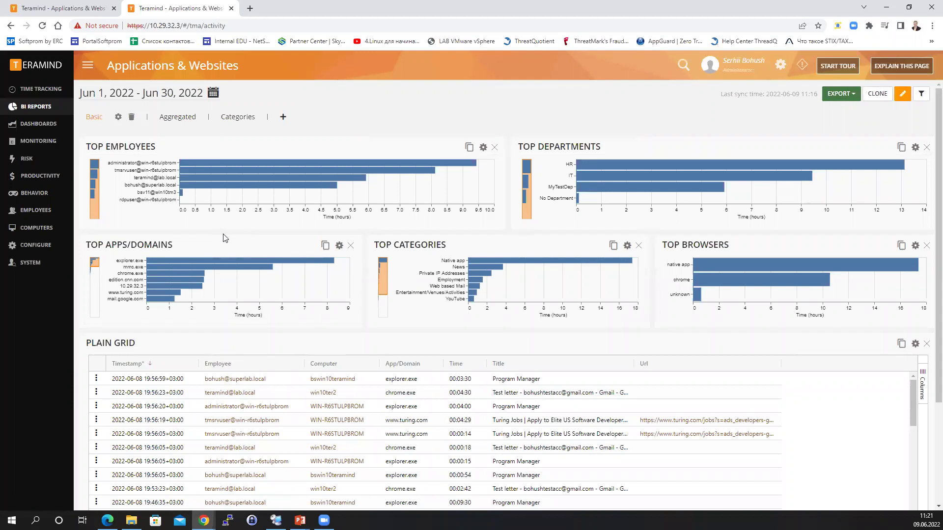
# Apply and then remove a single-employee filter, and expand the LDAP Attributes filter section.
pyautogui.click(921, 95)
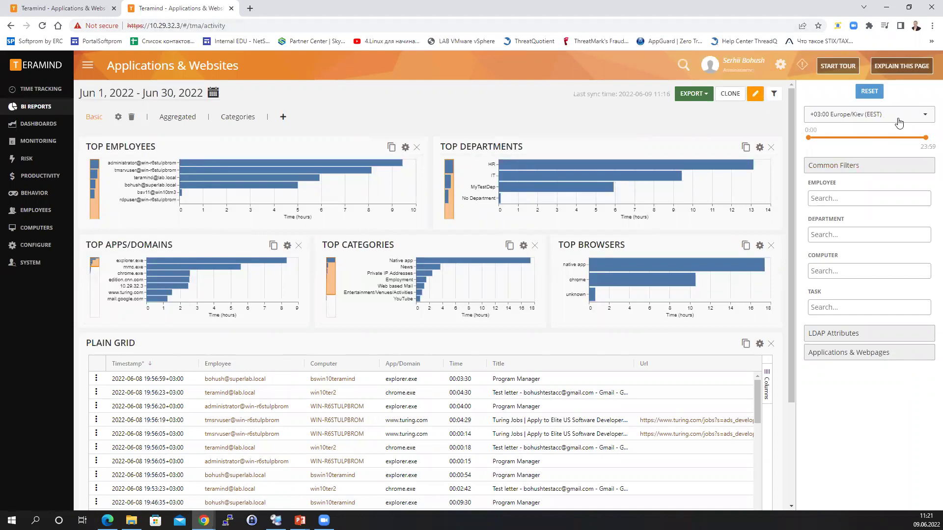
pyautogui.click(840, 198)
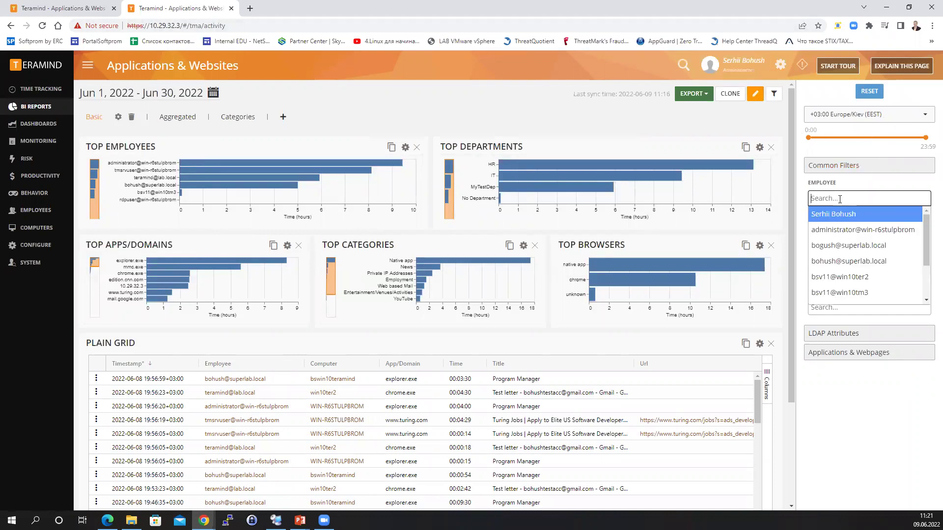
pyautogui.click(837, 262)
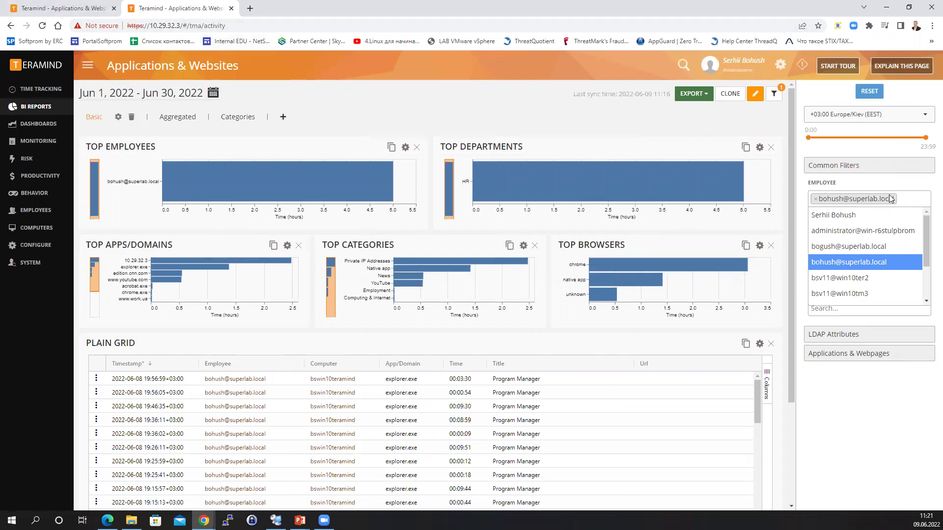
pyautogui.click(818, 201)
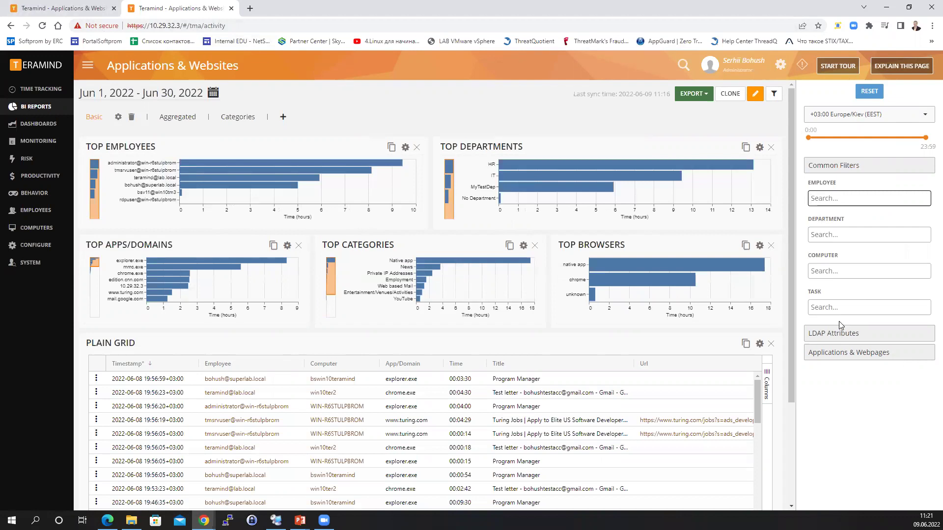
pyautogui.click(847, 338)
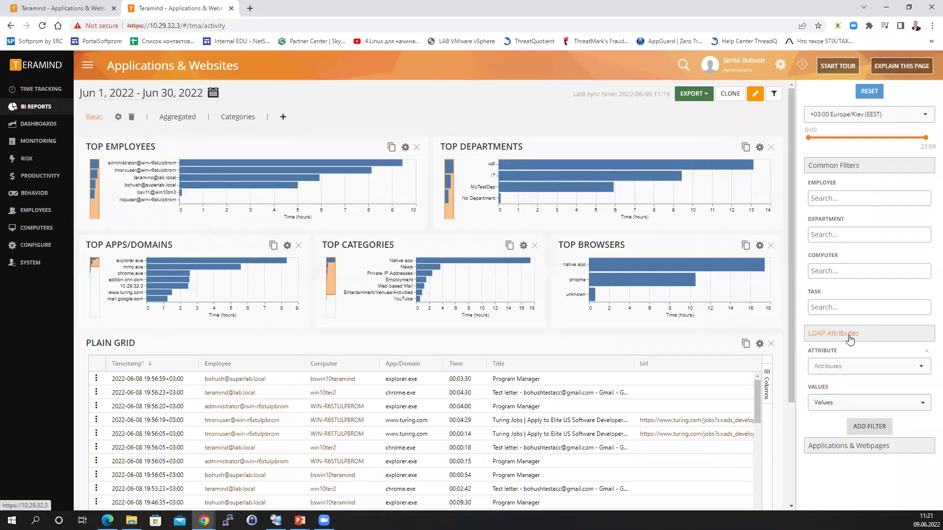
# Filter the report by keystrokes containing 'confid' under Applications & Webpages.
pyautogui.click(842, 453)
pyautogui.scroll(-3, 865, 386)
pyautogui.scroll(-3, 866, 386)
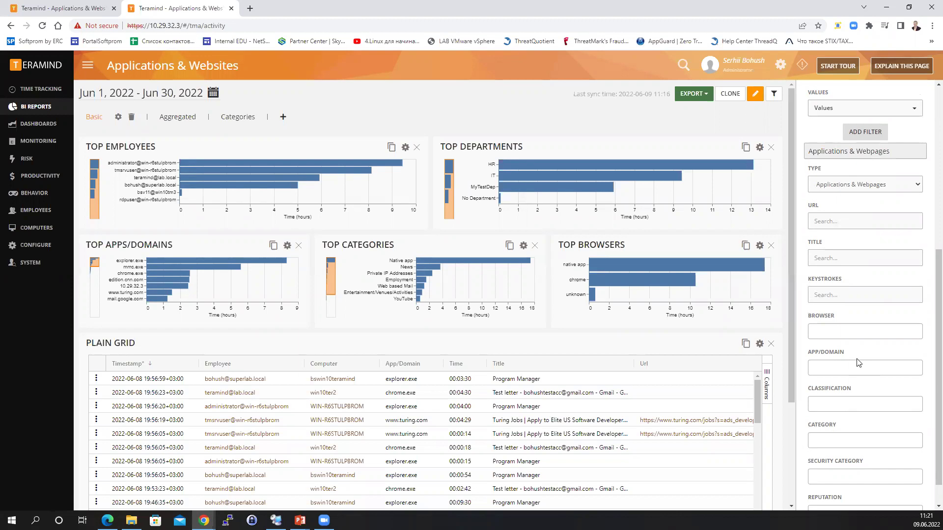
pyautogui.click(845, 297)
pyautogui.write('confi')
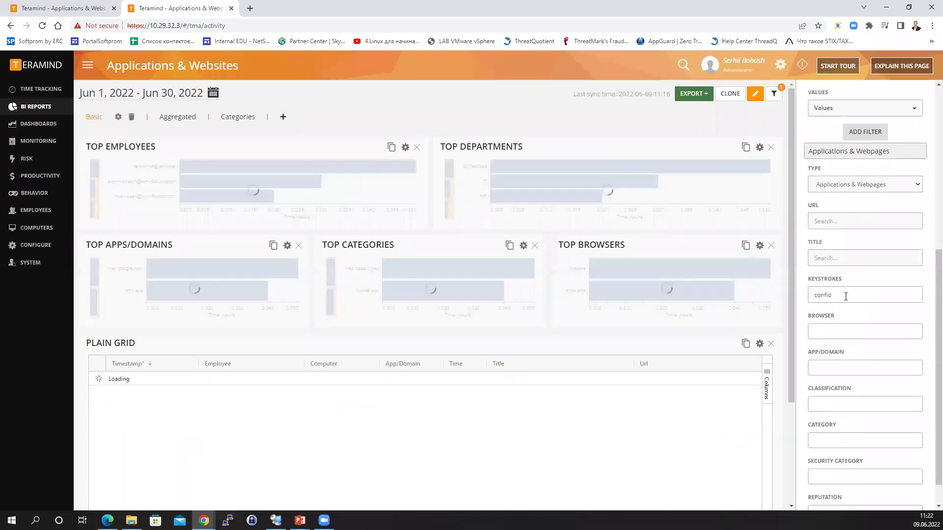
pyautogui.write('d')
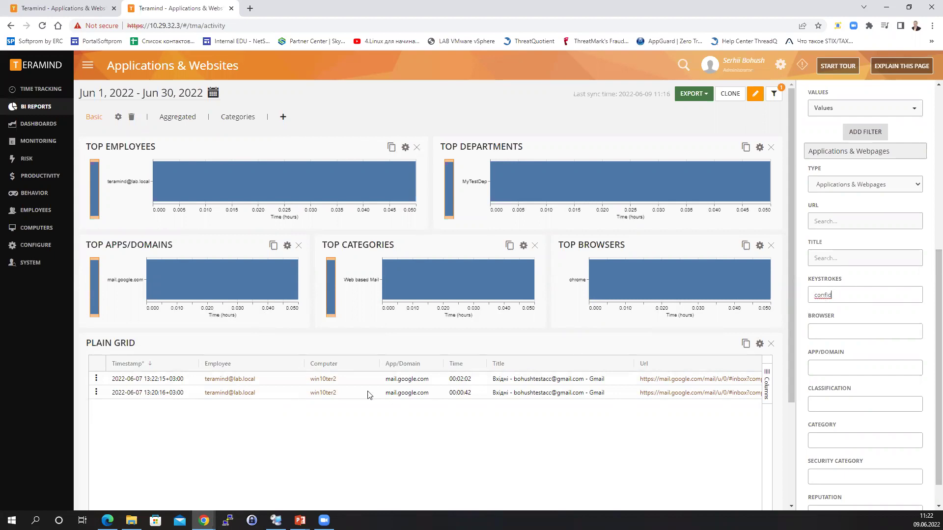
pyautogui.click(98, 381)
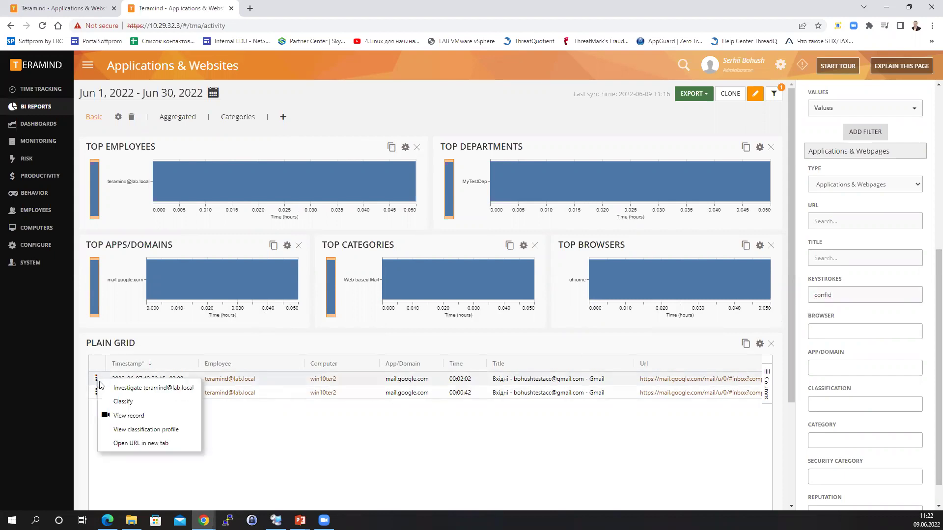
pyautogui.click(128, 415)
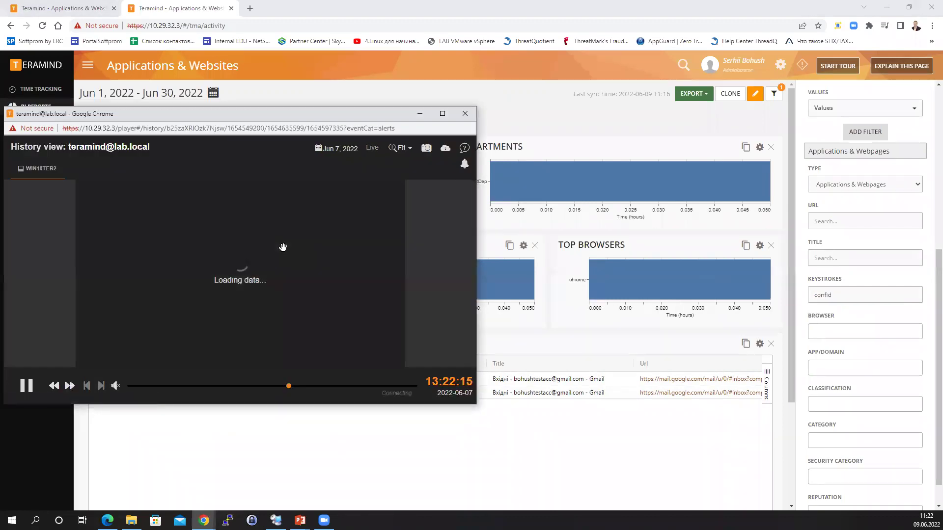
pyautogui.press('super+Up')
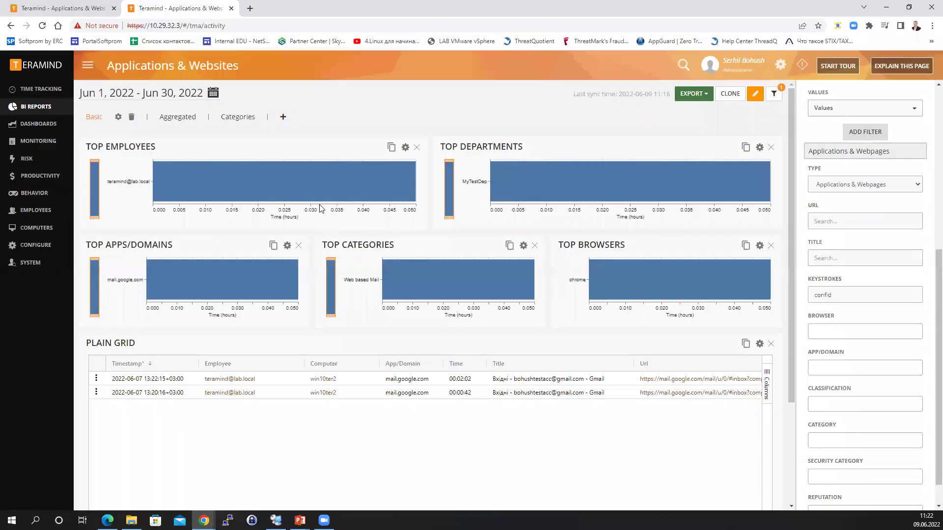
pyautogui.click(930, 6)
# Clear the 'confid' keystrokes filter and browse the Classification and Category choices without selecting.
pyautogui.click(844, 299)
pyautogui.press('BackSpace')
pyautogui.press('BackSpace')
pyautogui.press('BackSpace')
pyautogui.press('BackSpace')
pyautogui.press('BackSpace')
pyautogui.press('BackSpace')
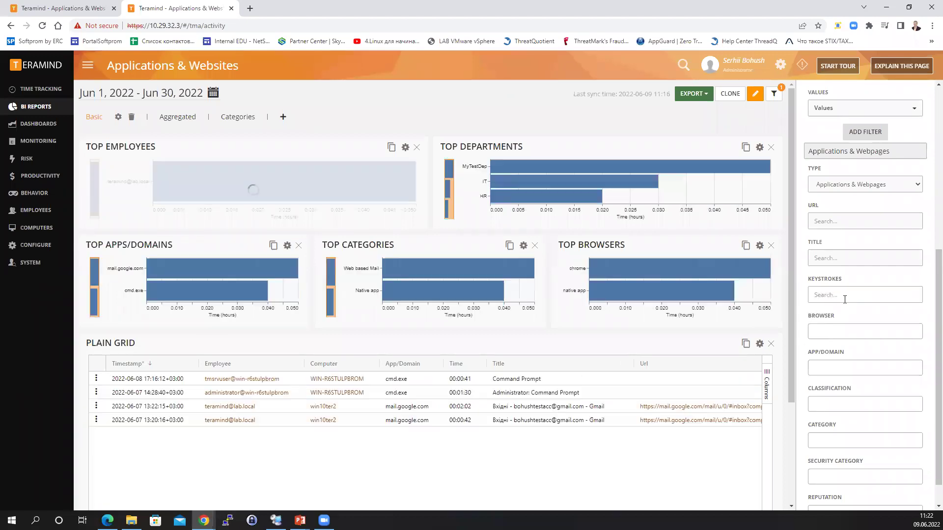
pyautogui.scroll(-1, 859, 343)
pyautogui.click(845, 374)
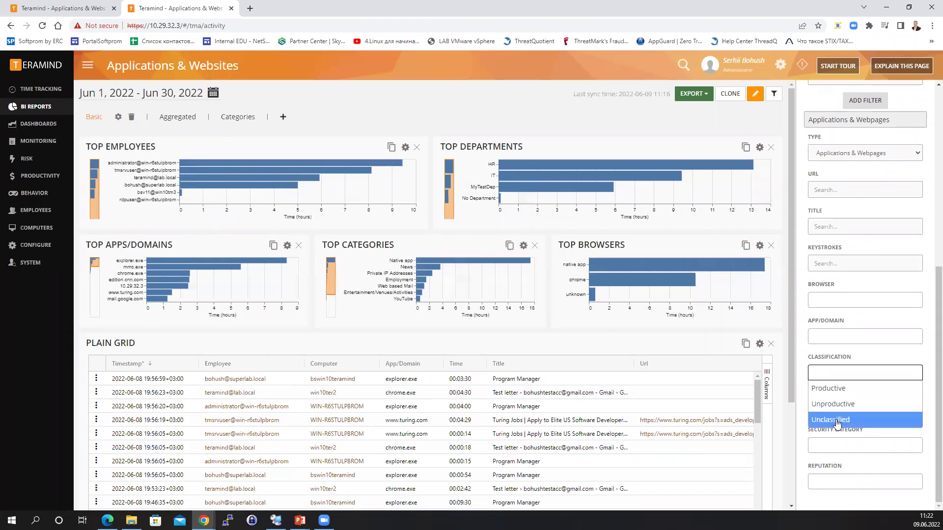
pyautogui.click(803, 386)
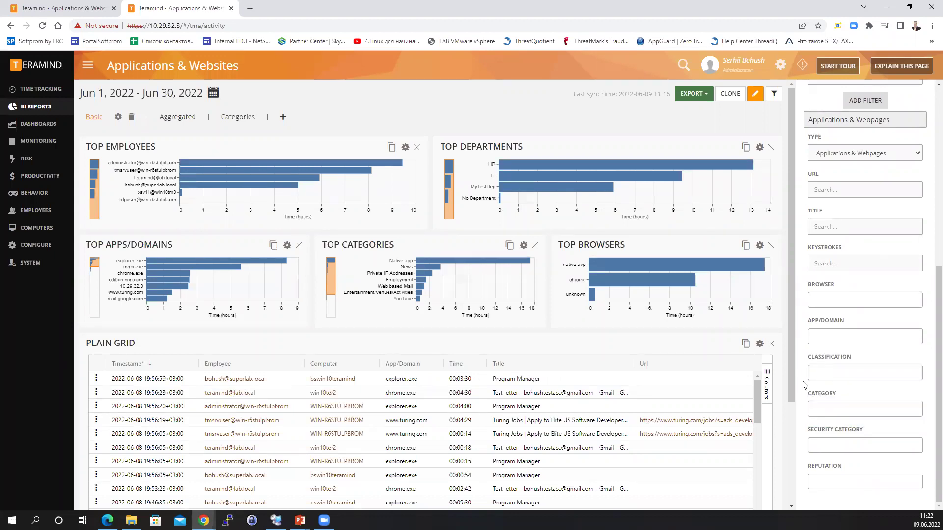
pyautogui.click(828, 409)
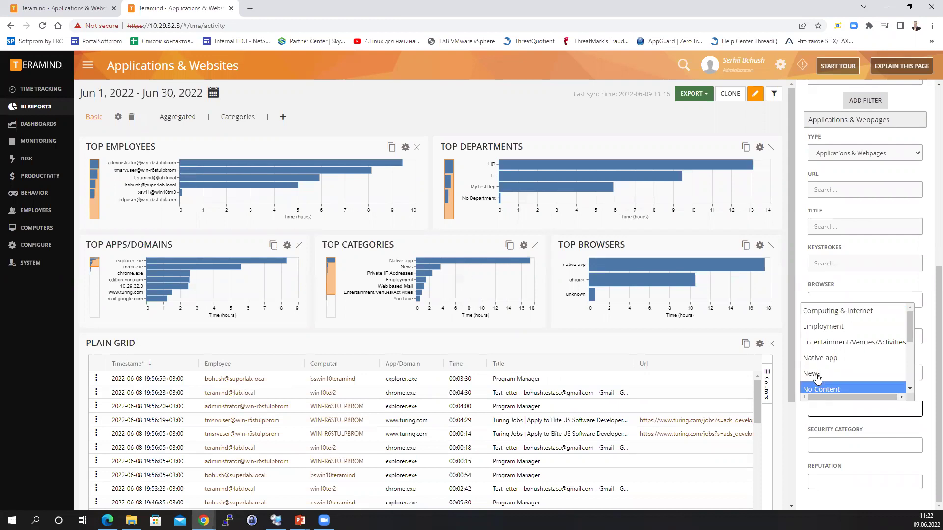
pyautogui.click(802, 425)
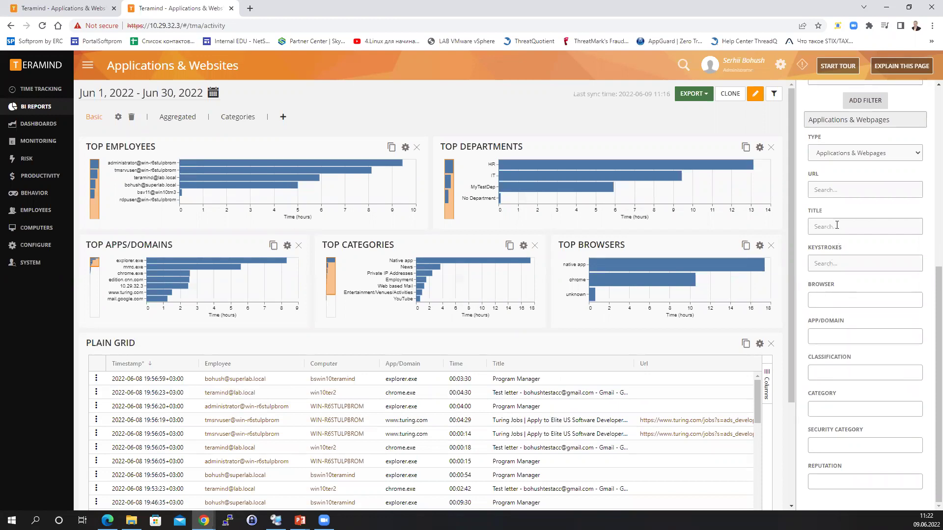
# Filter the report by URL containing 'youtu'.
pyautogui.write('youtu')
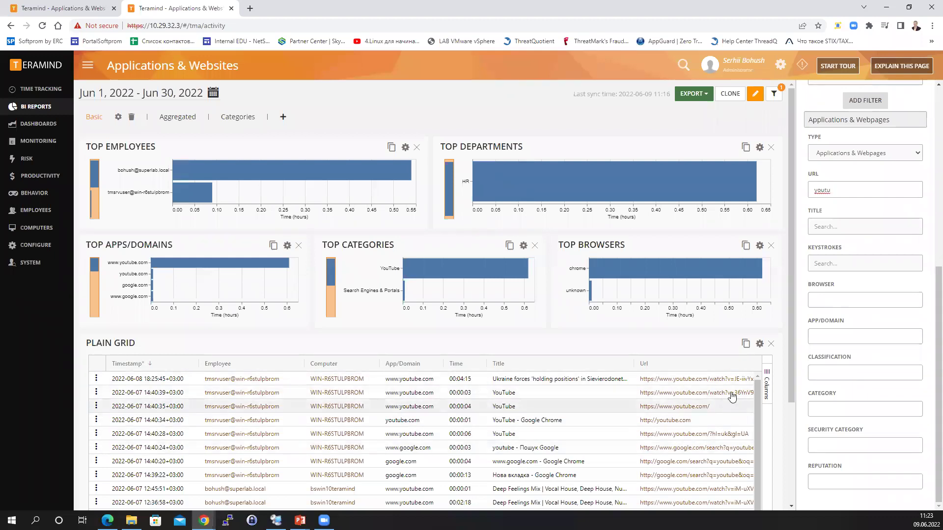
pyautogui.scroll(-1, 736, 387)
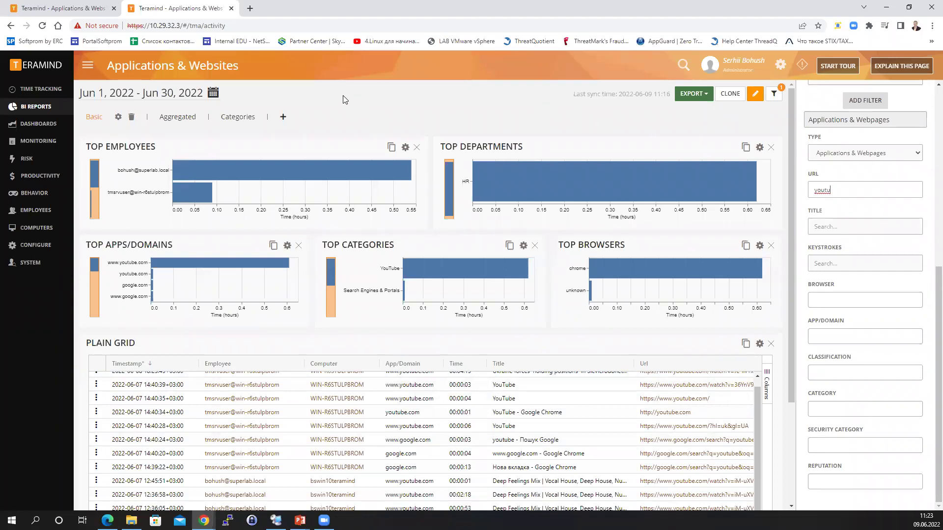
pyautogui.scroll(7, 872, 100)
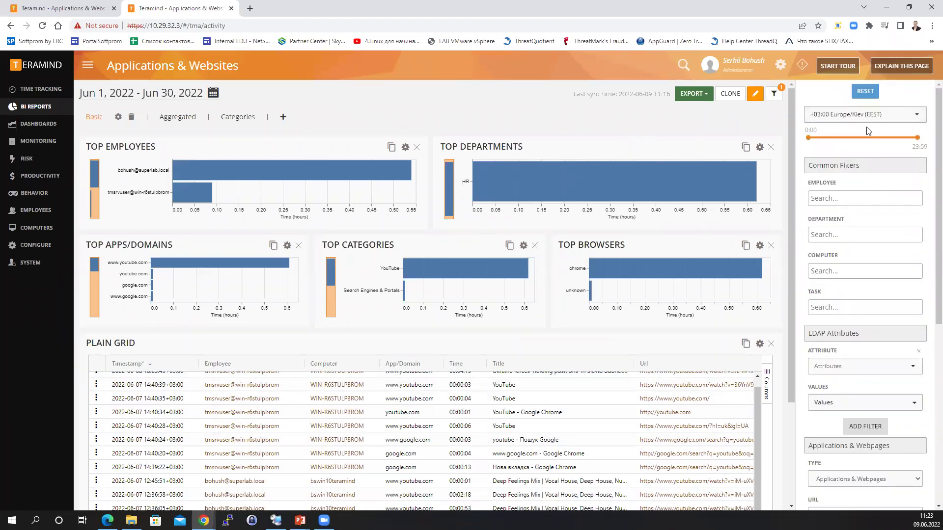
# Reset all report filters and clone the report as 'Applications & Websites (1)'.
pyautogui.click(871, 97)
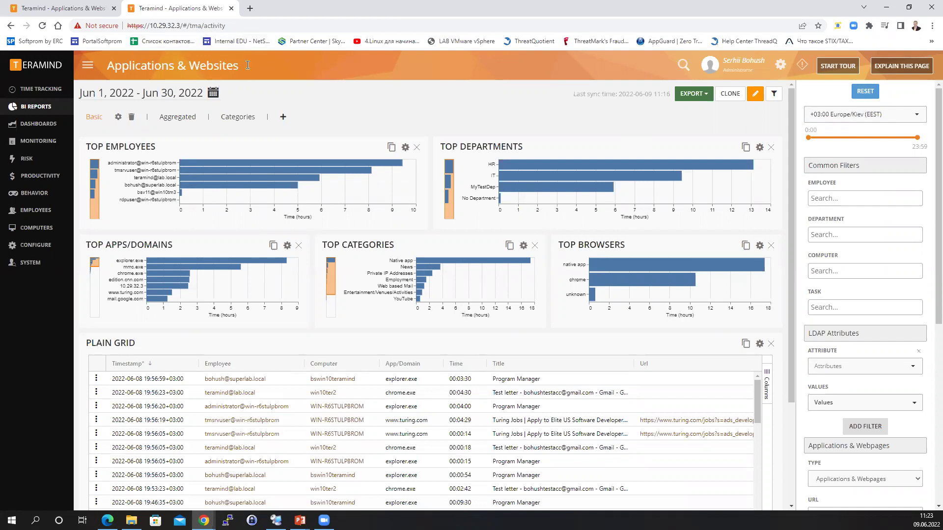
pyautogui.click(727, 95)
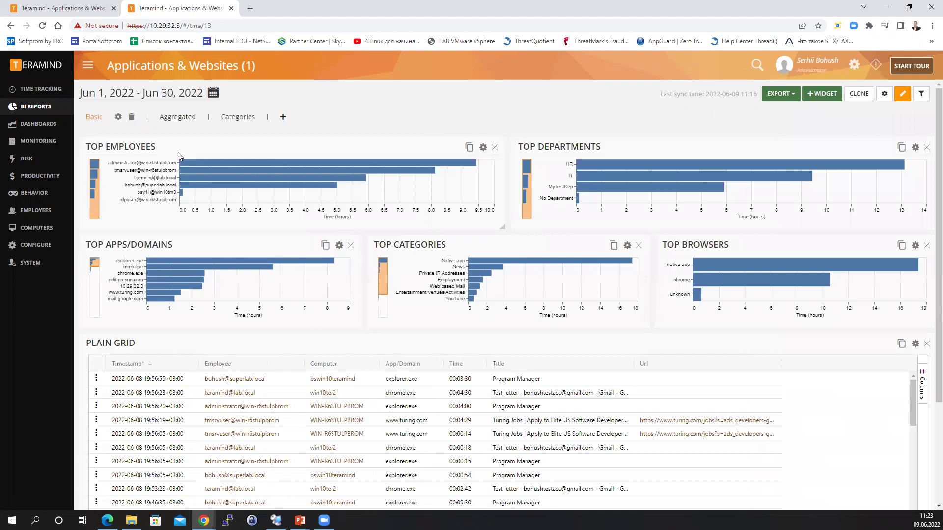
# Rename the cloned report to 'Applications & Websites Test'.
pyautogui.click(884, 94)
pyautogui.press('BackSpace')
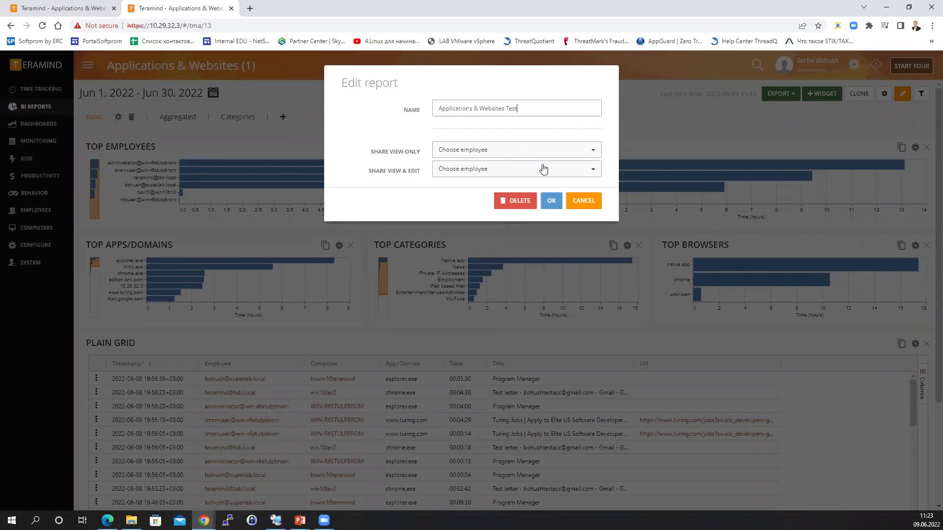
pyautogui.click(551, 200)
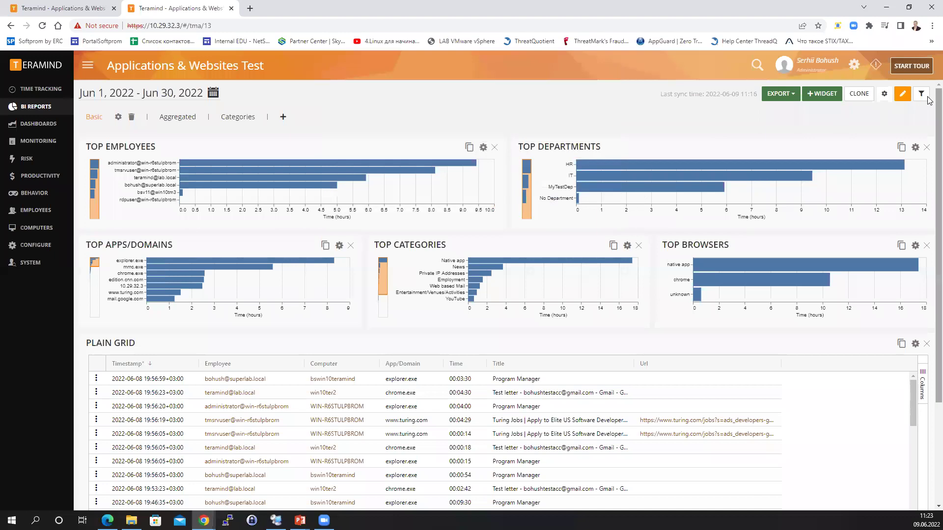
# Check the view-only and view-and-edit sharing lists without changes, then go to BI Reports.
pyautogui.click(884, 94)
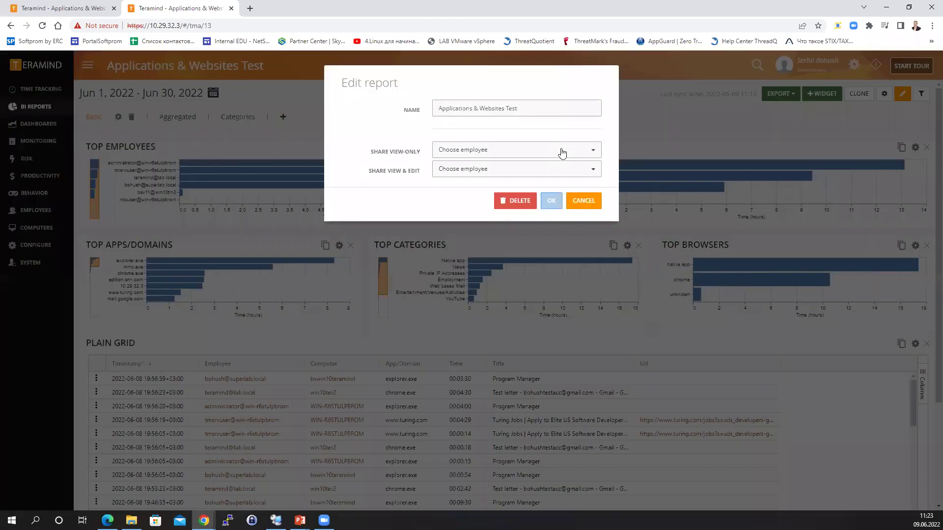
pyautogui.click(562, 153)
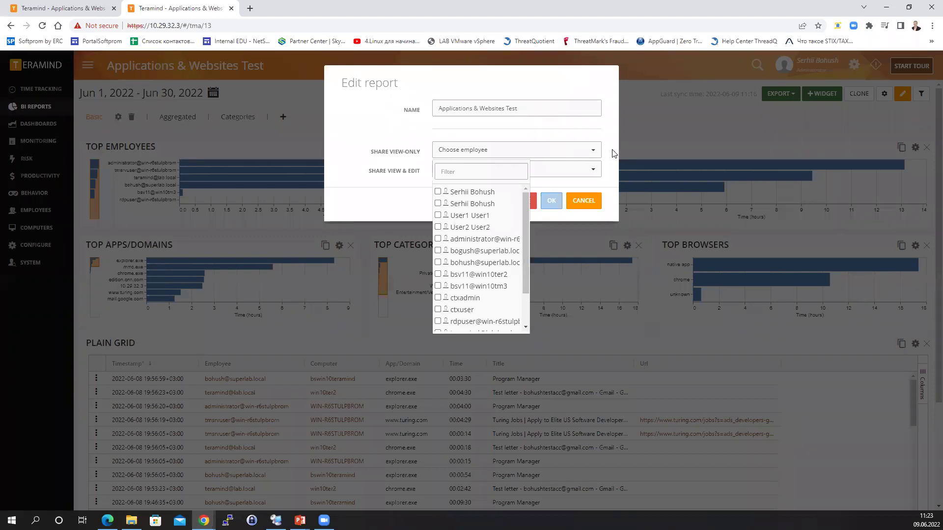
pyautogui.click(612, 153)
pyautogui.click(586, 171)
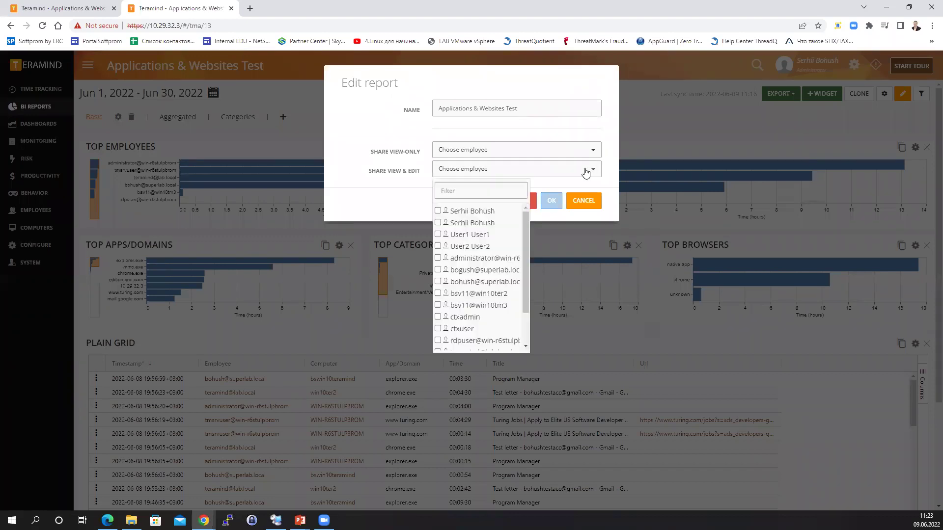
pyautogui.click(582, 202)
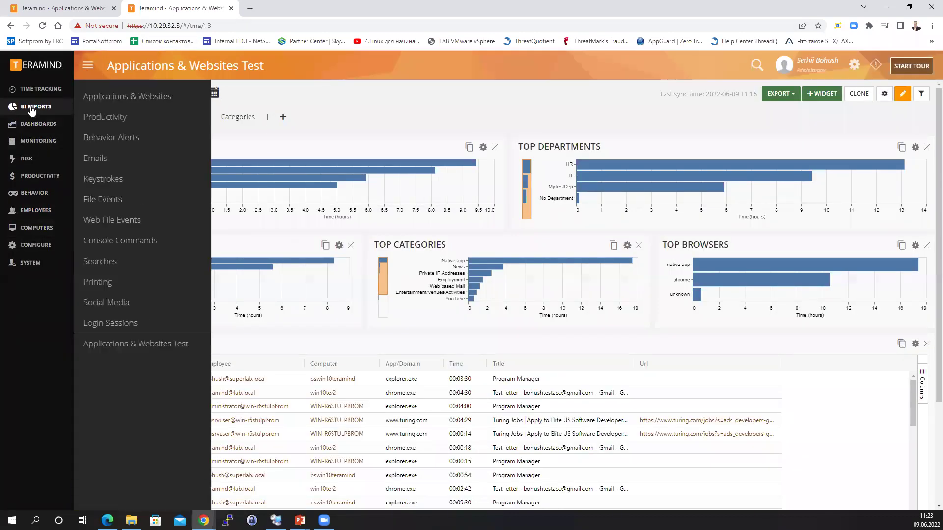
pyautogui.click(33, 108)
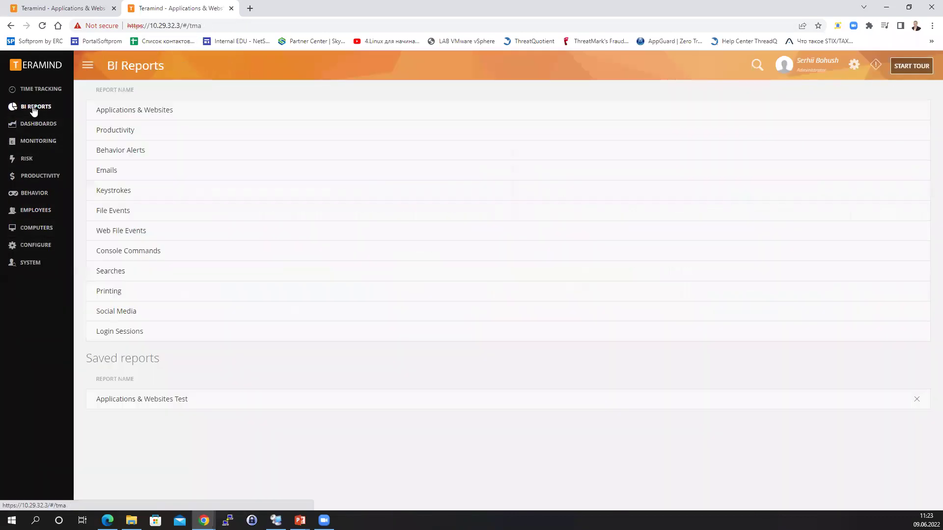
# Open the saved 'Applications & Websites Test' report and delete its Plain Grid widget.
pyautogui.click(121, 401)
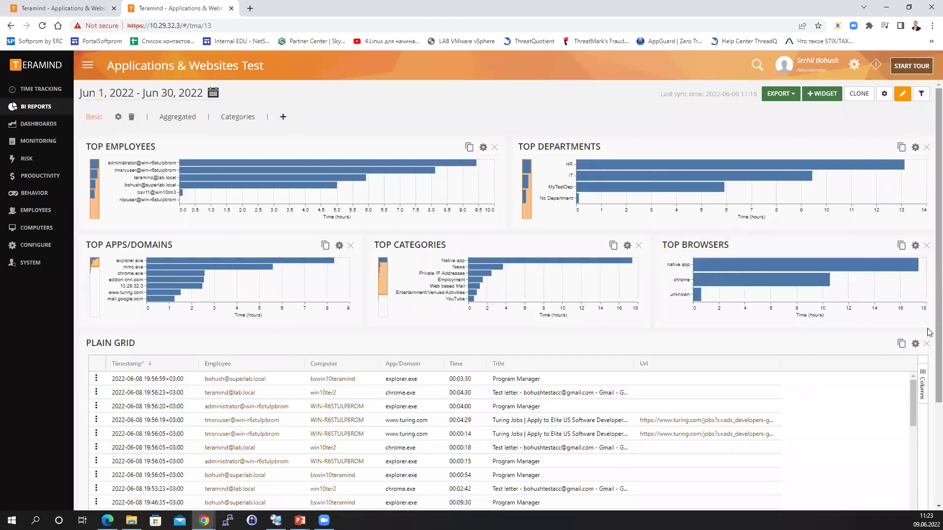
pyautogui.click(925, 345)
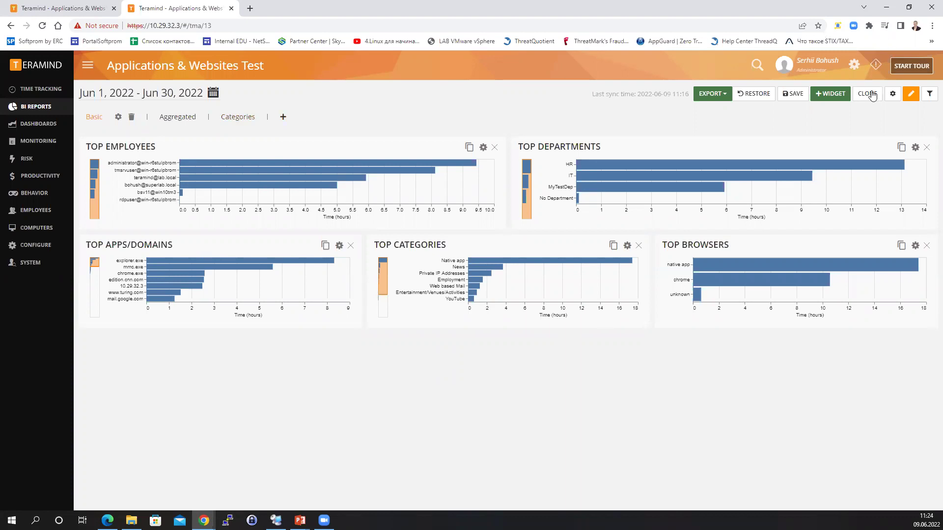
# Add a grid widget named 'Test' on Applications & Webpages data, then reload to discard changes.
pyautogui.click(837, 95)
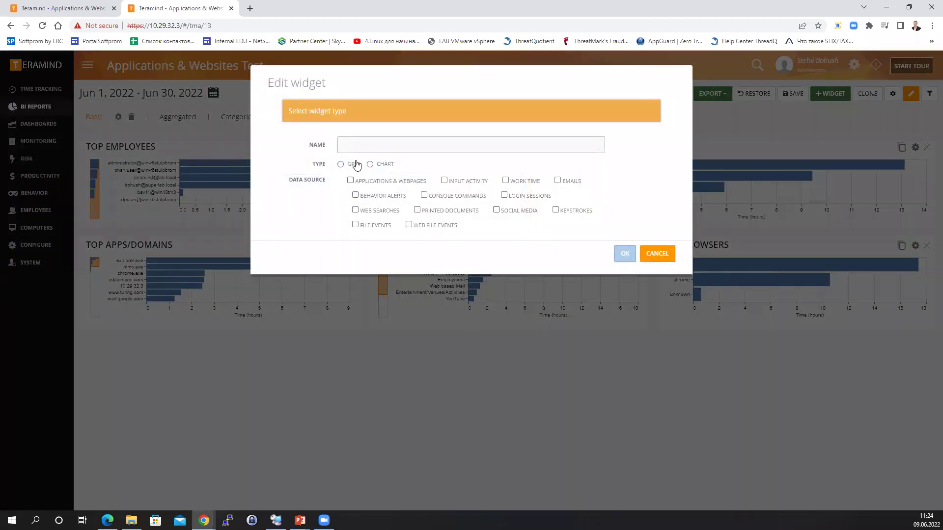
pyautogui.click(346, 167)
pyautogui.click(350, 181)
pyautogui.click(624, 254)
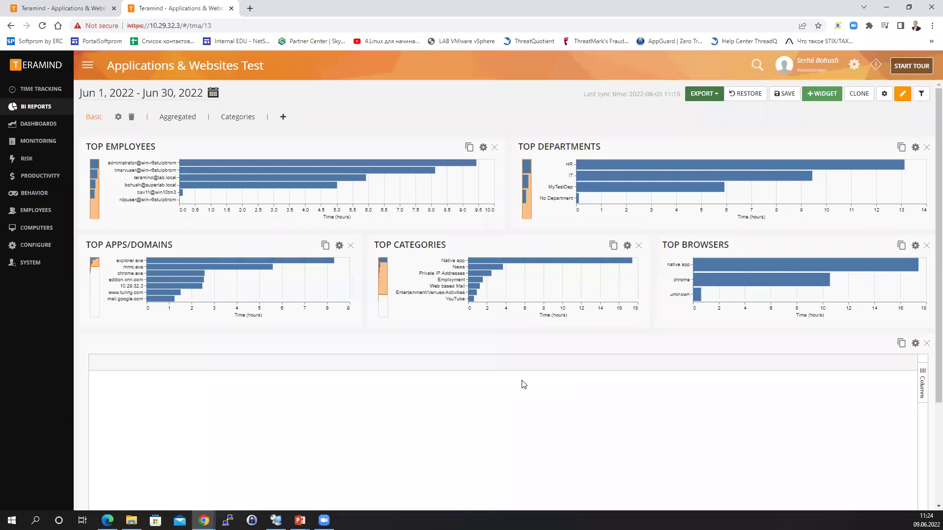
pyautogui.click(915, 343)
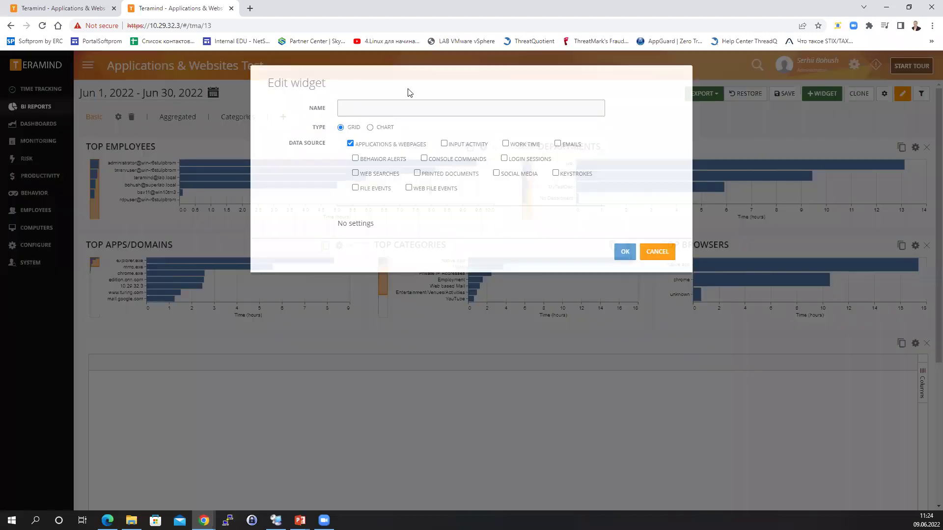
pyautogui.click(623, 254)
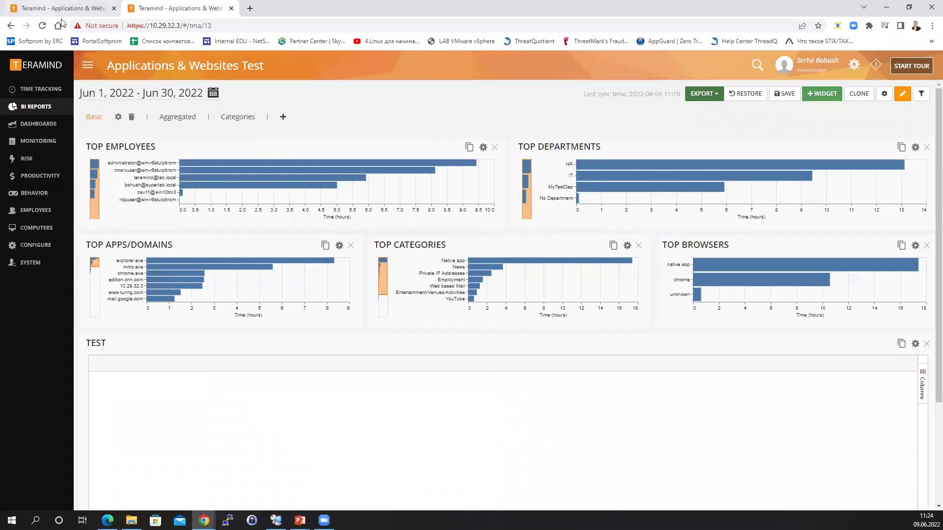
pyautogui.click(43, 27)
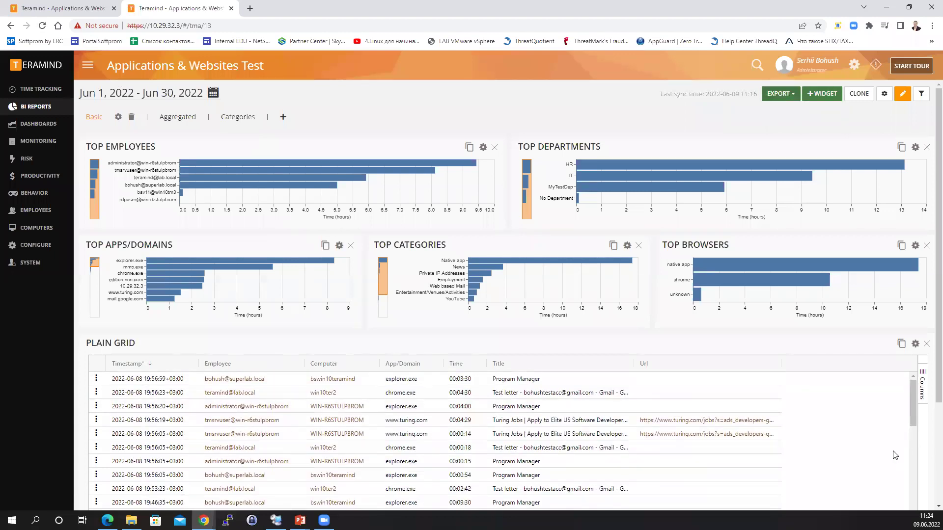
# Show the Plain Grid's column list and browse Timestamp, Employee, Computer, App/Domain and other columns.
pyautogui.click(927, 396)
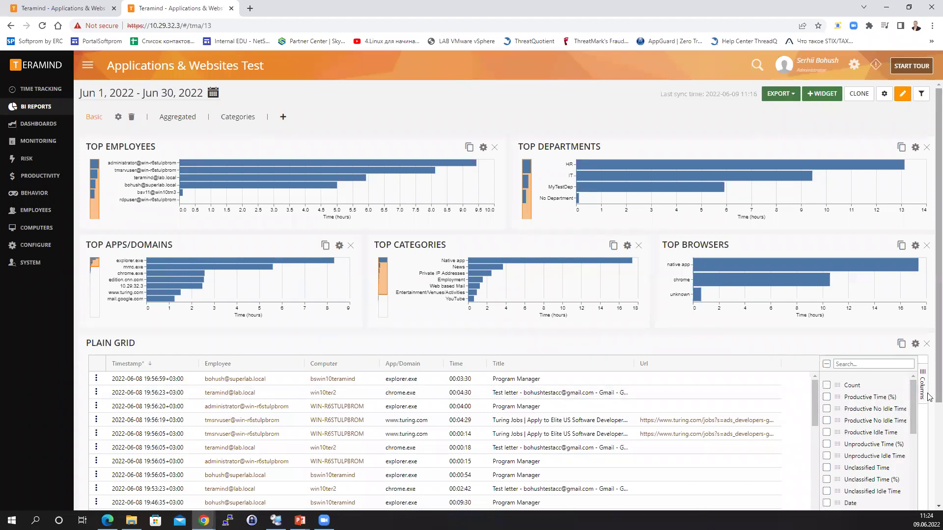
pyautogui.scroll(-2, 930, 447)
pyautogui.scroll(-2, 930, 447)
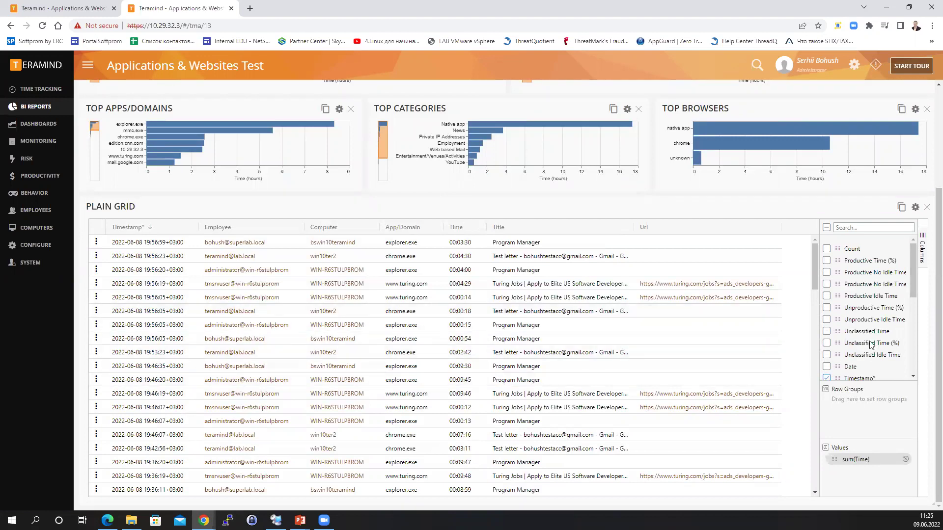
pyautogui.scroll(3, 870, 344)
pyautogui.scroll(3, 905, 402)
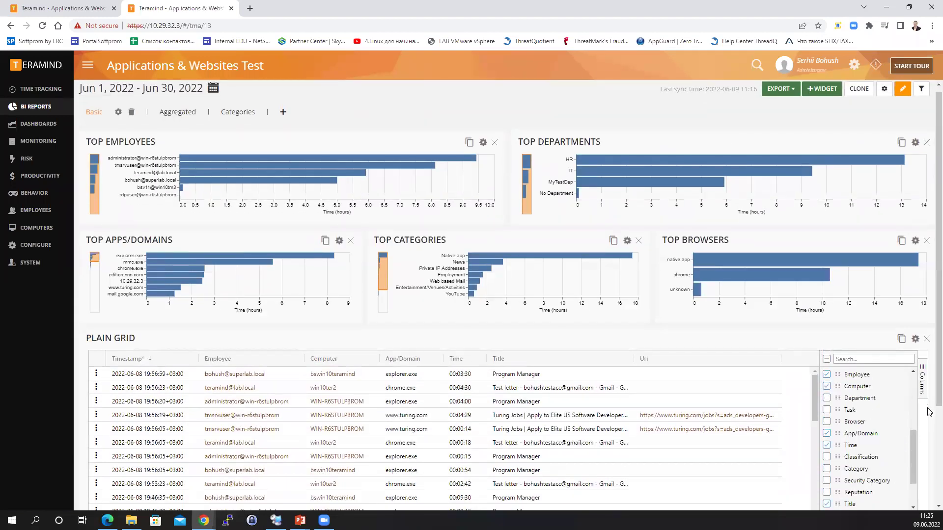
pyautogui.scroll(-3, 857, 314)
pyautogui.scroll(-2, 855, 299)
pyautogui.scroll(4, 857, 299)
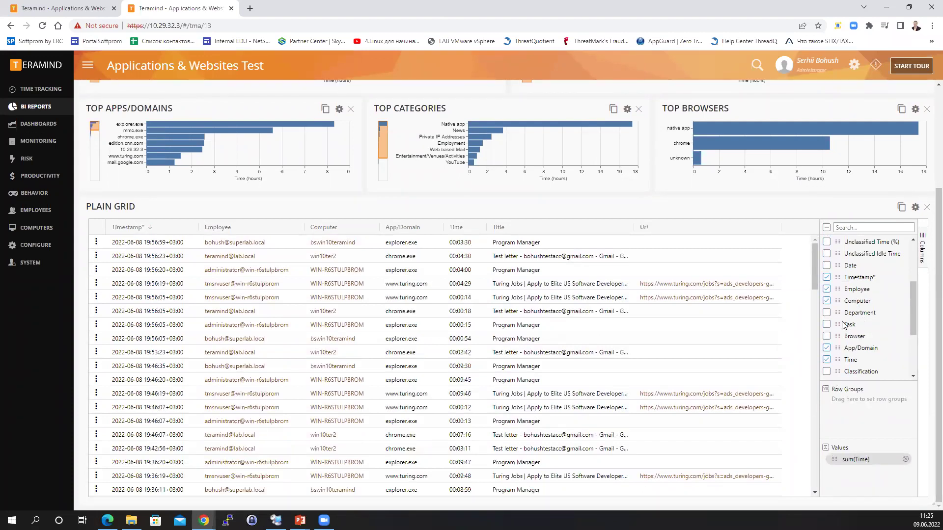
# Group the Plain Grid rows by Department, Employee and Computer, widening the Group column.
pyautogui.moveTo(837, 301)
pyautogui.mouseDown()
pyautogui.moveTo(838, 334)
pyautogui.moveTo(839, 297)
pyautogui.mouseUp()
pyautogui.moveTo(838, 312); pyautogui.dragTo(827, 400)
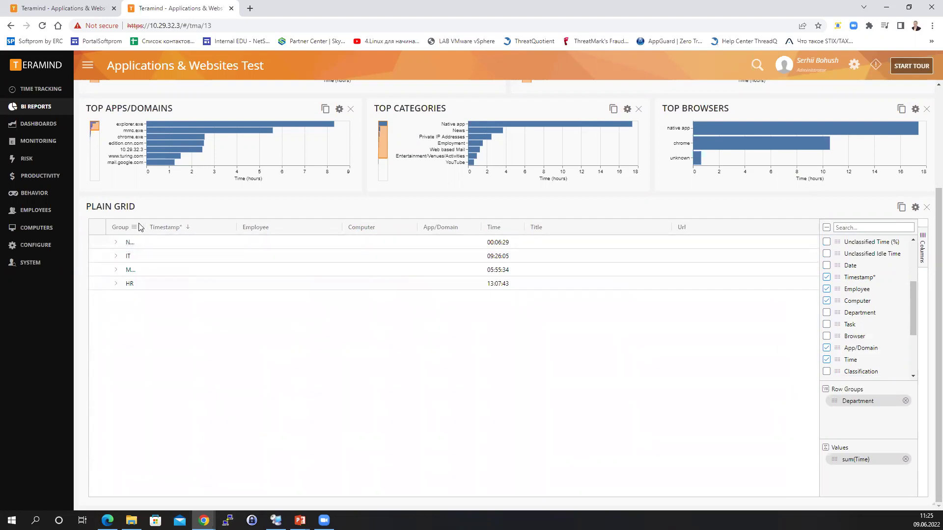
pyautogui.moveTo(142, 224); pyautogui.dragTo(242, 227)
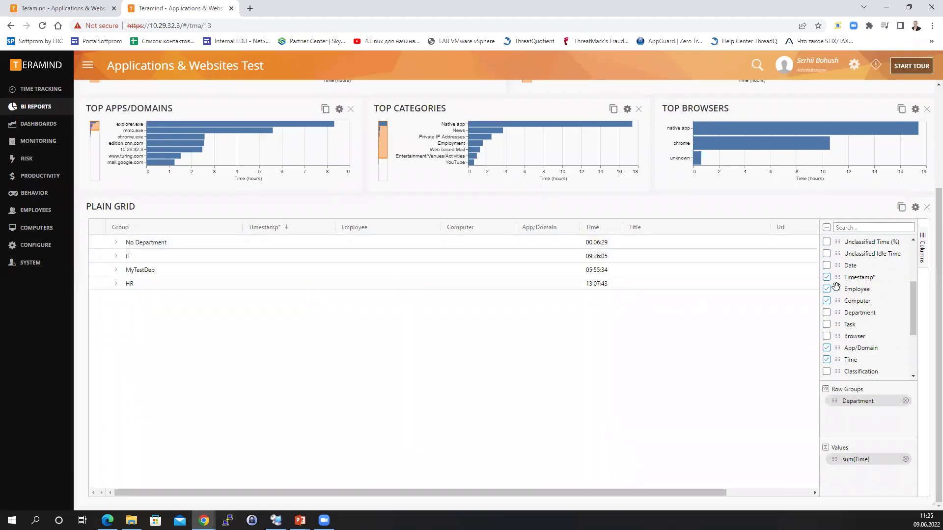
pyautogui.moveTo(837, 289); pyautogui.dragTo(843, 415)
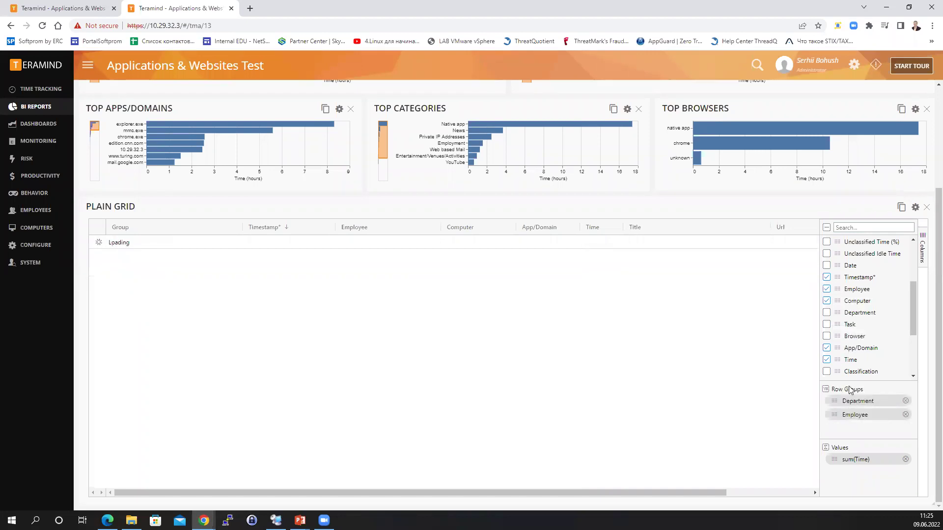
pyautogui.moveTo(837, 300); pyautogui.dragTo(839, 430)
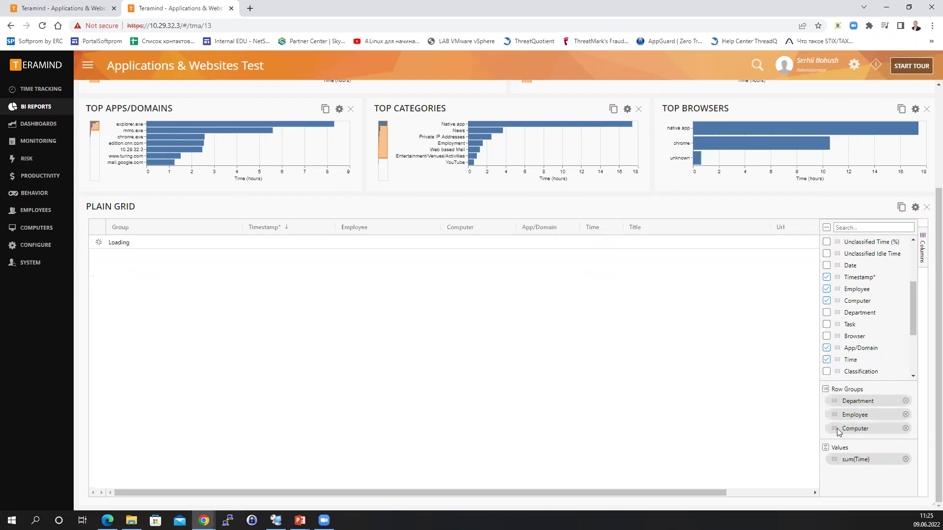
# Expand No Department, bsv11@win10tm3 and win10tm3 down to the activity records.
pyautogui.click(116, 242)
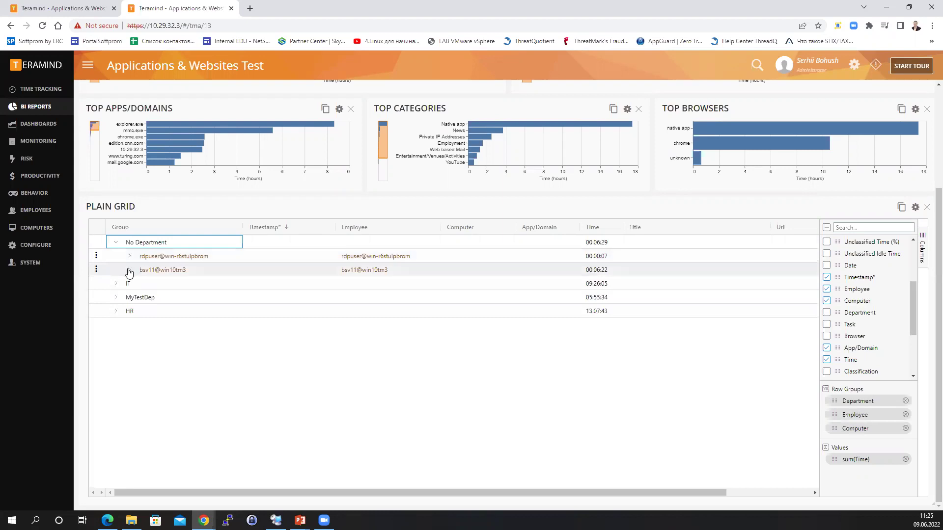
pyautogui.click(129, 270)
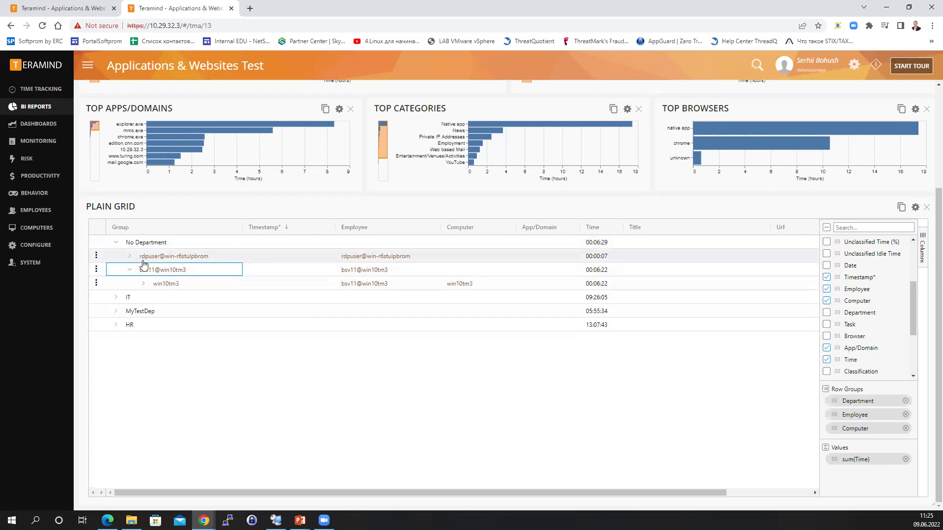
pyautogui.click(143, 283)
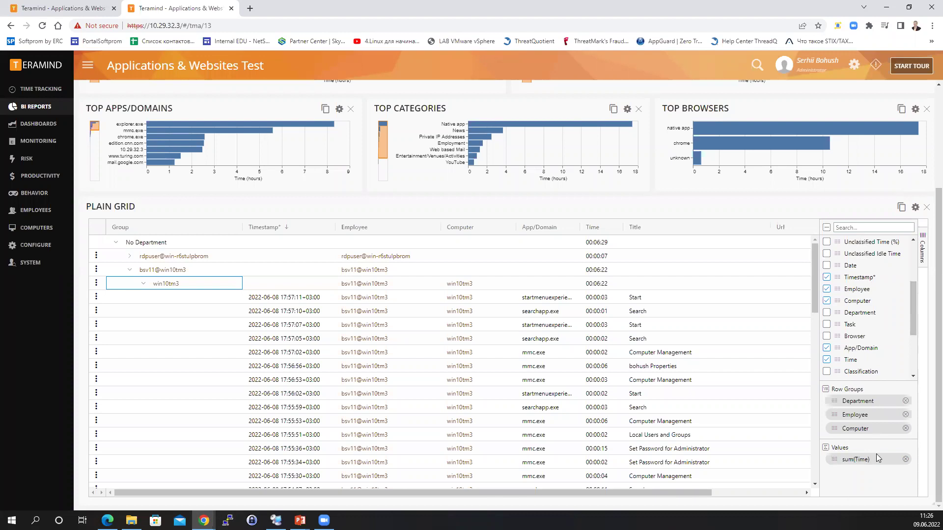
# Add Productive No Idle Time (%) as a grid value, then remove it, keeping only sum(Time).
pyautogui.scroll(3, 842, 299)
pyautogui.moveTo(840, 284); pyautogui.dragTo(839, 475)
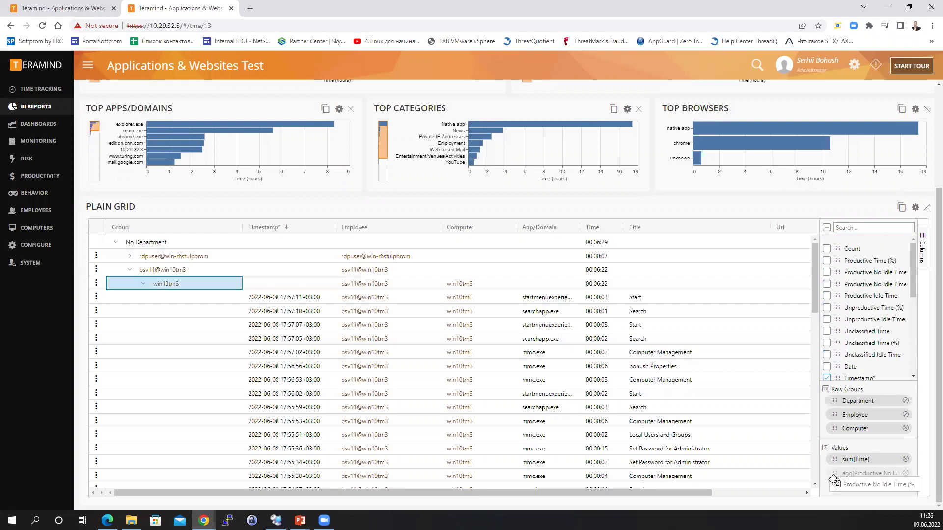
pyautogui.click(905, 474)
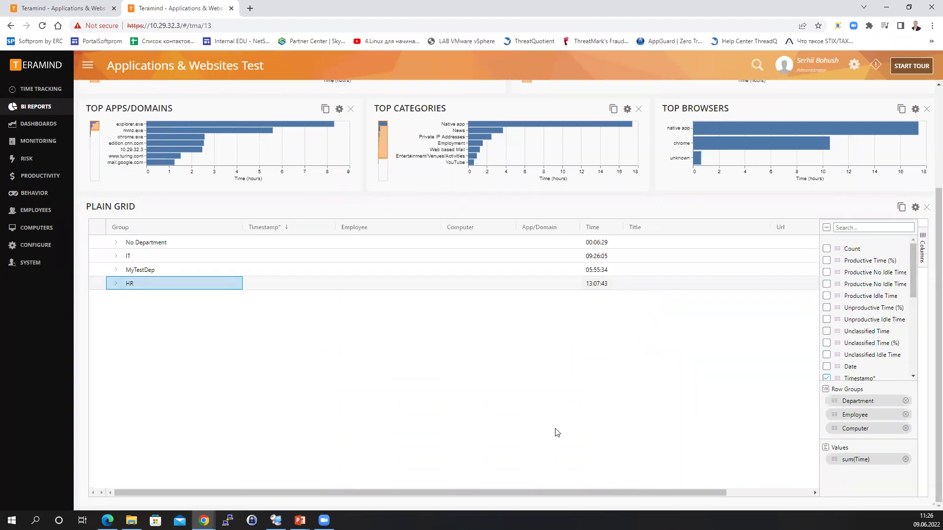
pyautogui.scroll(3, 557, 427)
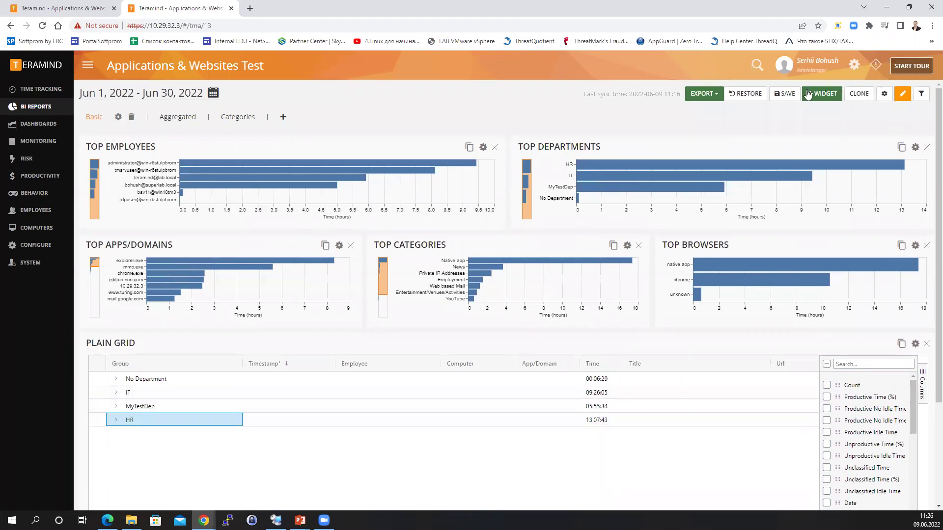
# Save the report and begin an Applications & Webpages chart widget with dimensions Day and Employee.
pyautogui.click(784, 93)
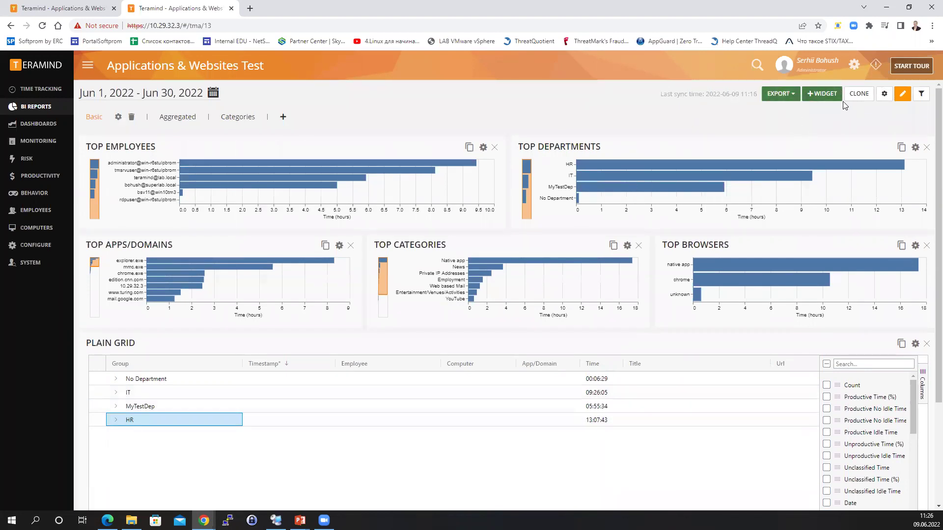
pyautogui.click(825, 93)
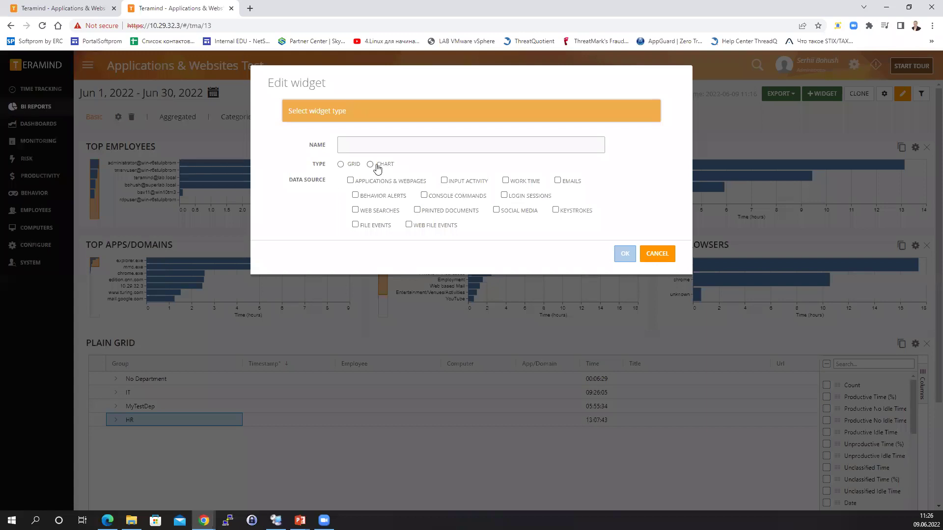
pyautogui.click(370, 165)
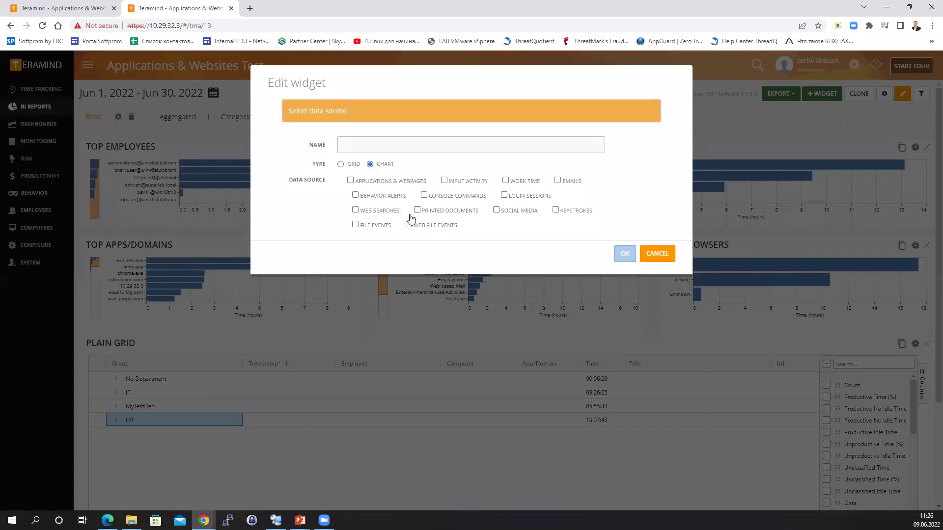
pyautogui.click(350, 180)
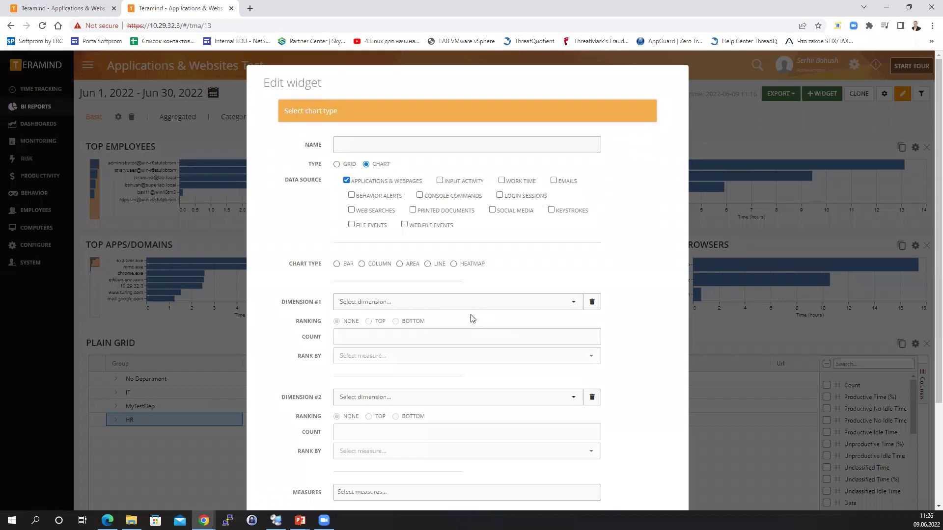
pyautogui.click(408, 302)
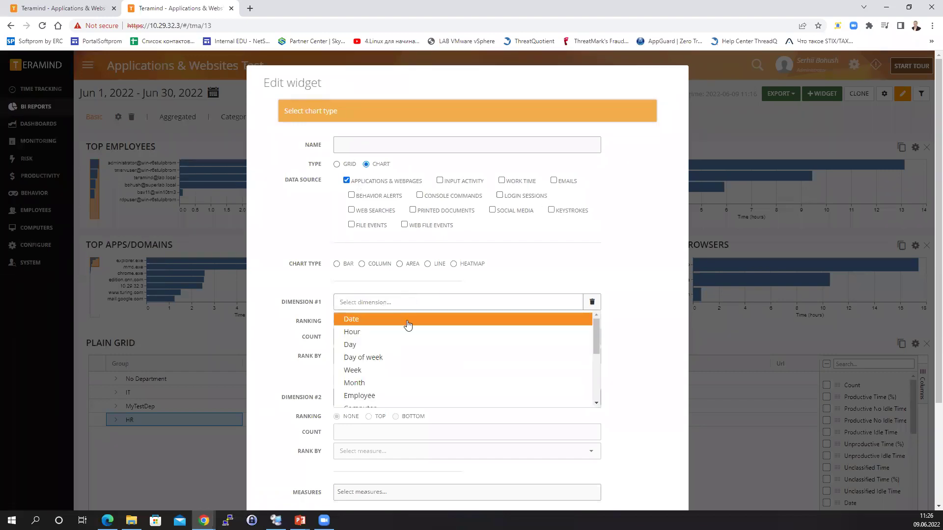
pyautogui.click(360, 348)
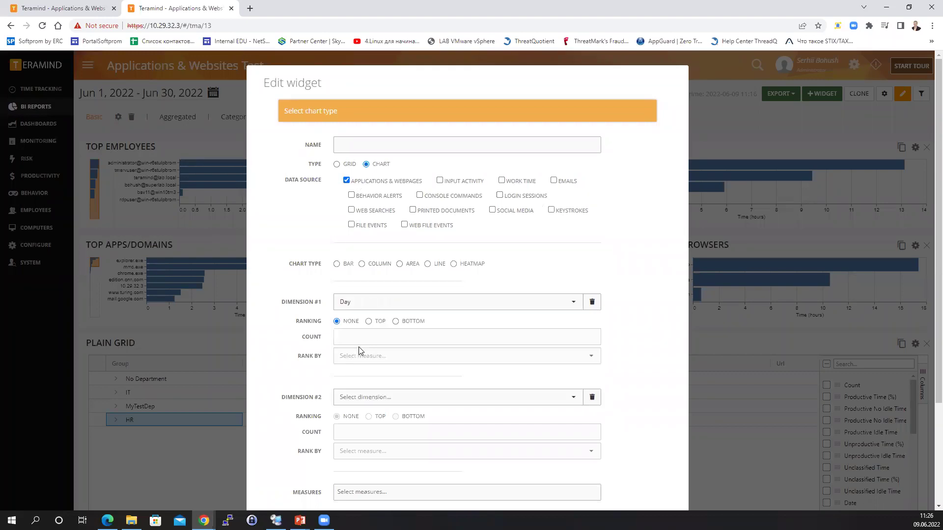
pyautogui.click(389, 395)
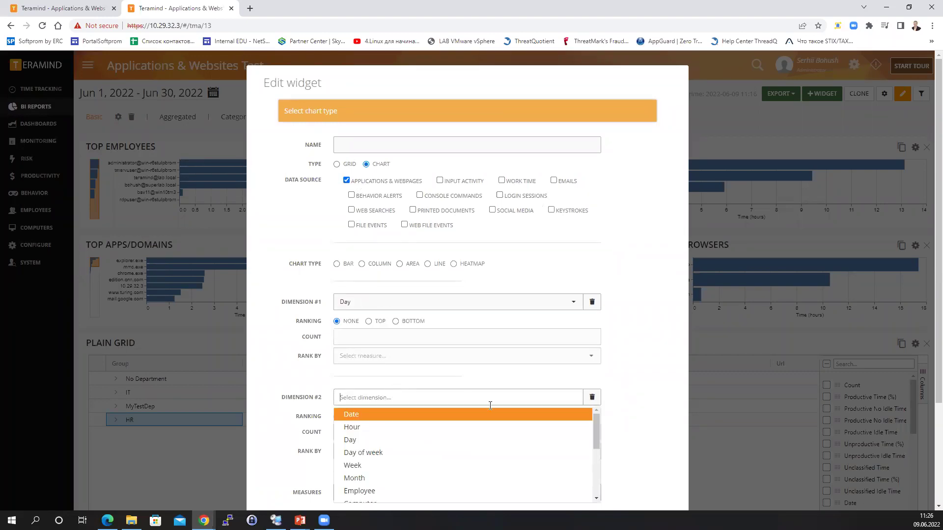
pyautogui.click(380, 488)
# Measure the chart by Count as a column chart and add it to the report.
pyautogui.scroll(-3, 432, 471)
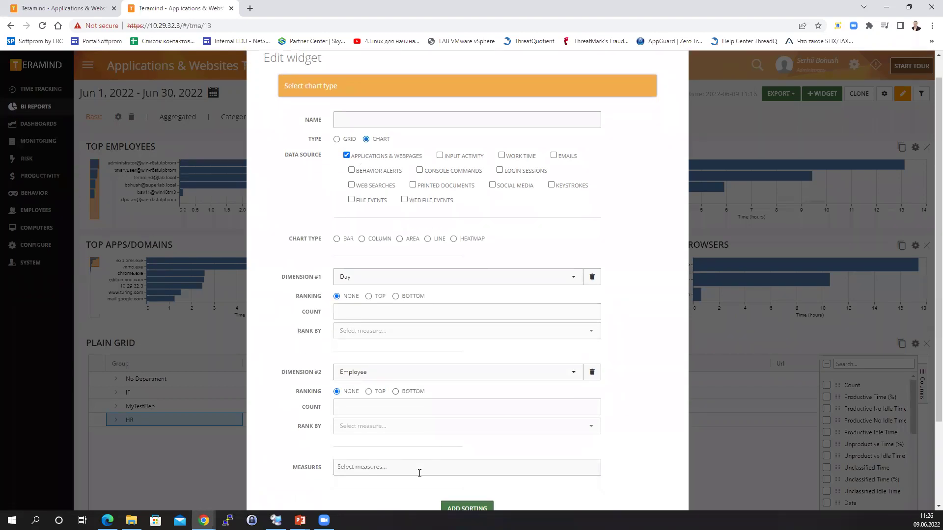
pyautogui.click(356, 359)
pyautogui.click(355, 377)
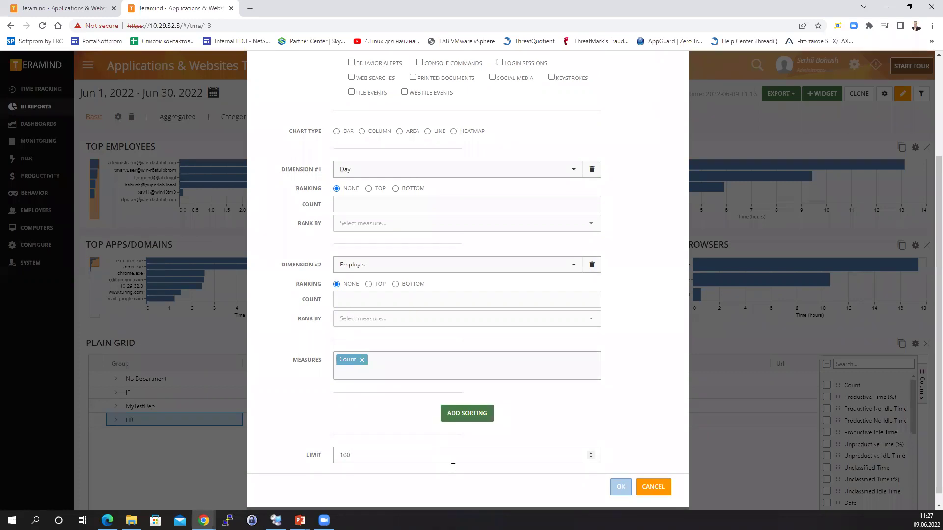
pyautogui.scroll(-1, 603, 391)
pyautogui.scroll(3, 549, 358)
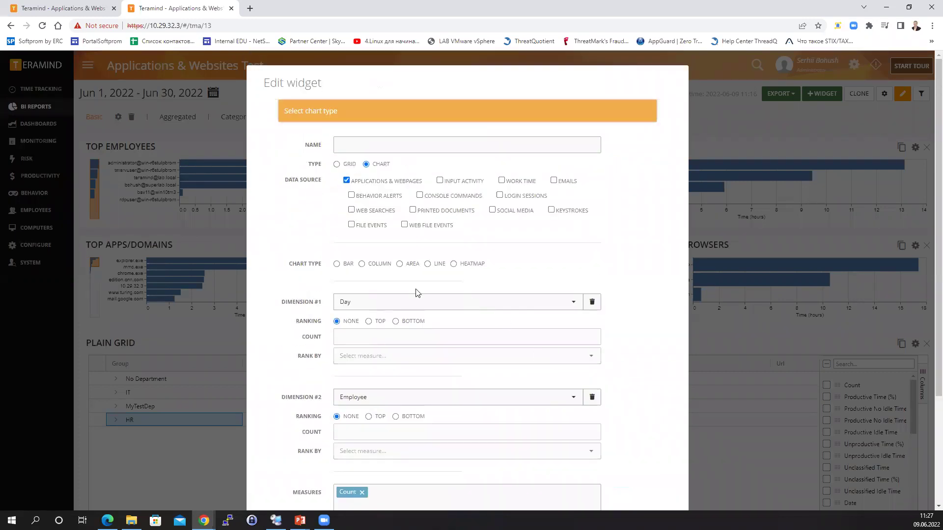
pyautogui.click(362, 264)
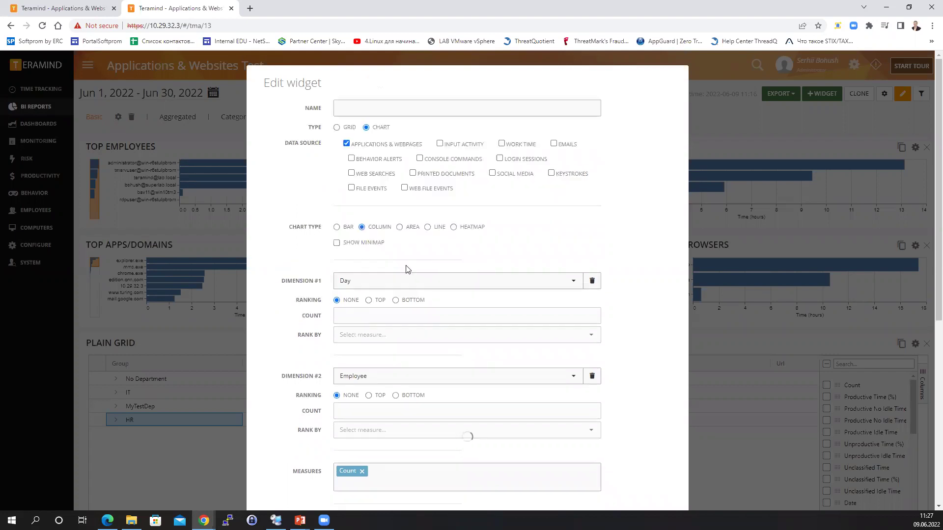
pyautogui.scroll(-6, 651, 332)
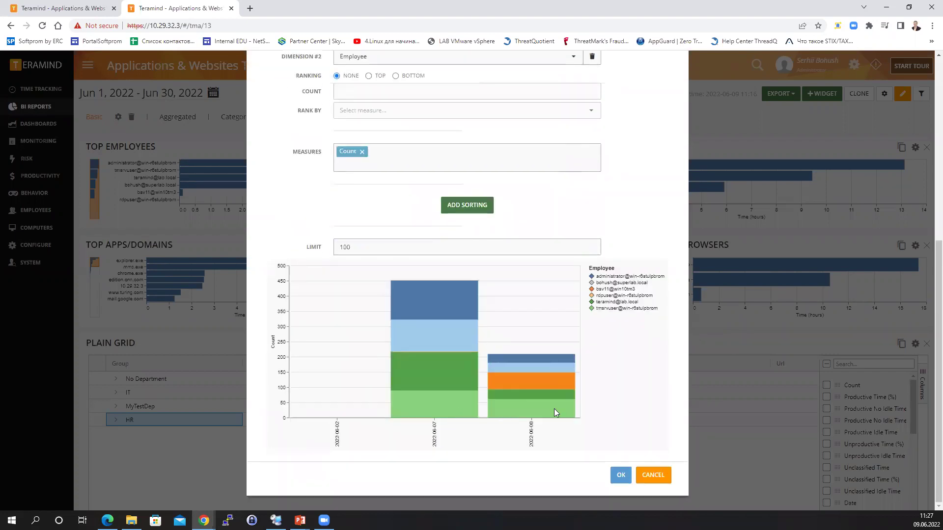
pyautogui.click(621, 476)
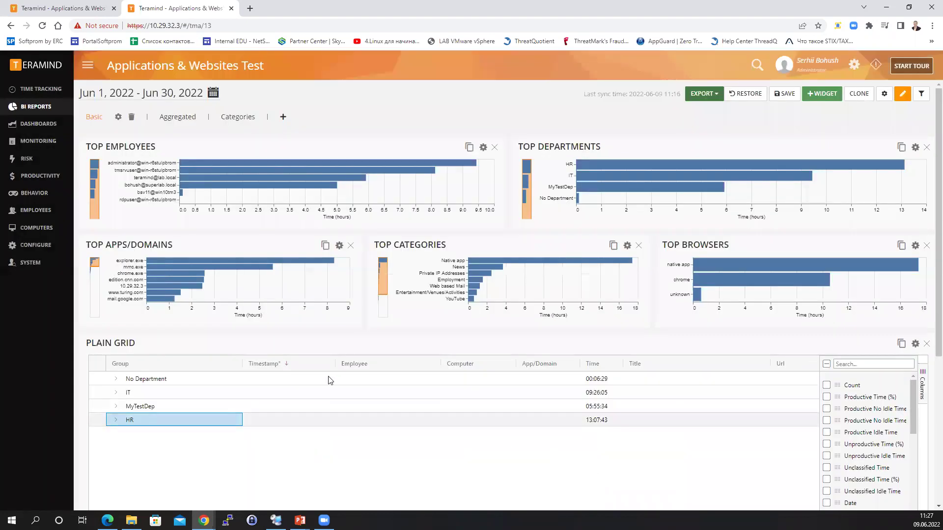
# Place the Count-by-Day-and-Employee column chart above the Plain Grid, stretched full width and taller.
pyautogui.scroll(-5, 668, 375)
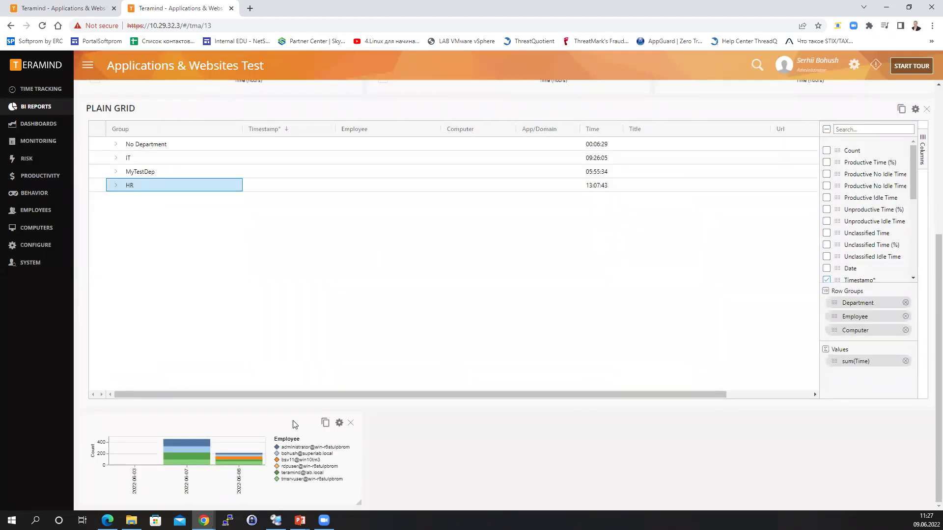
pyautogui.moveTo(294, 423); pyautogui.dragTo(312, 115)
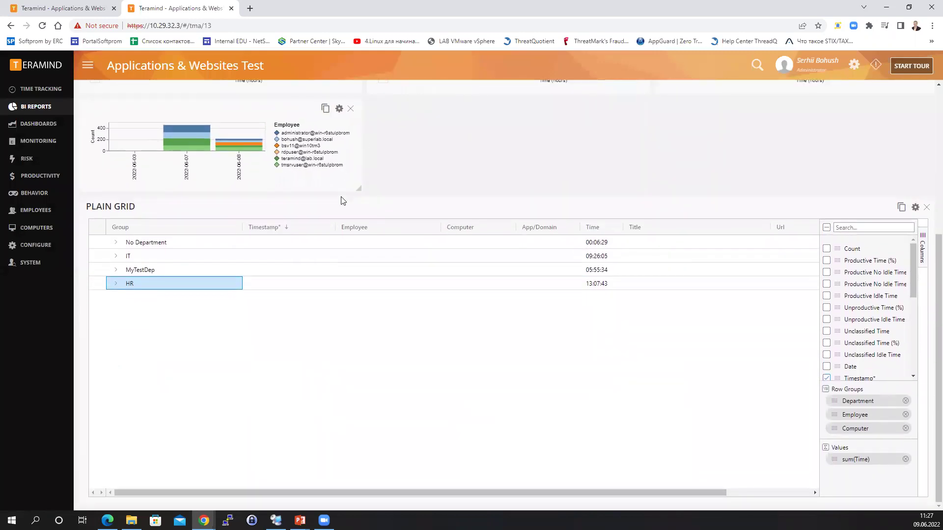
pyautogui.moveTo(359, 189); pyautogui.dragTo(883, 270)
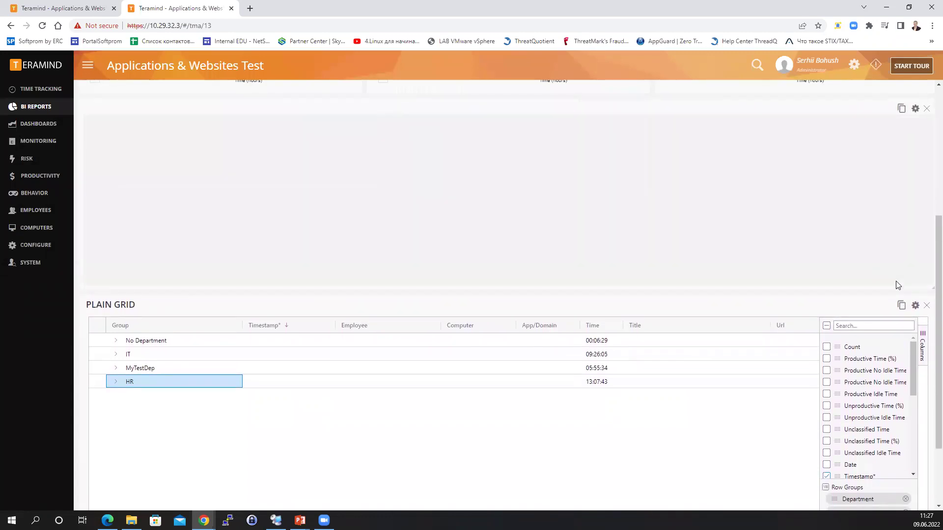
pyautogui.scroll(4, 857, 252)
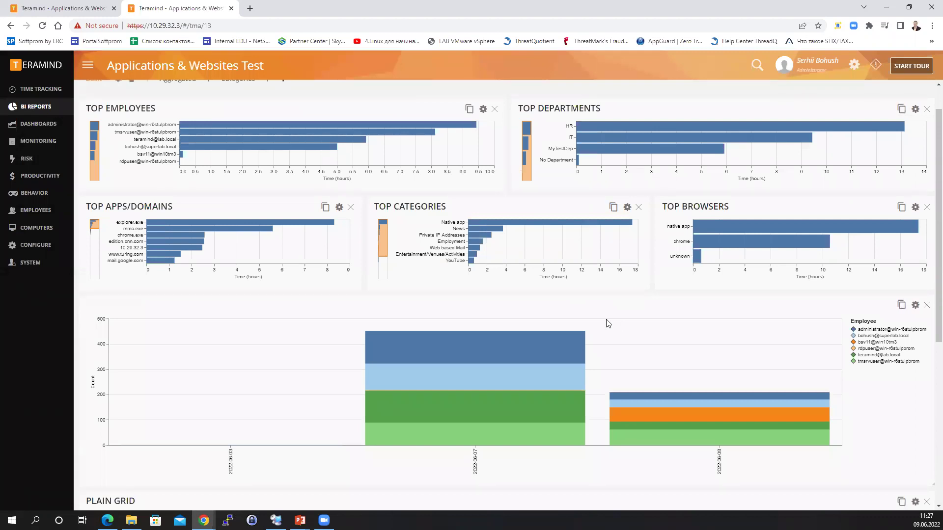
pyautogui.scroll(1, 918, 211)
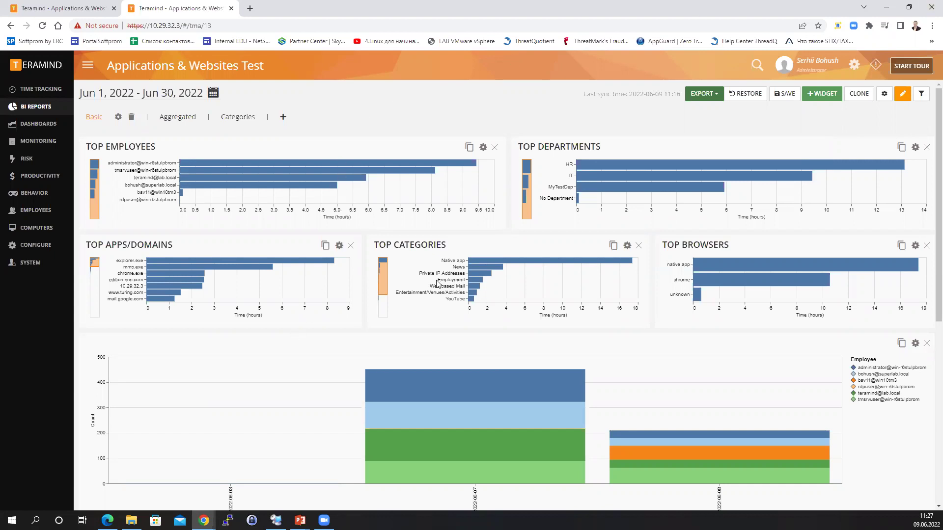
# Bring up the report's Export schedule dialog from the Export menu.
pyautogui.click(716, 98)
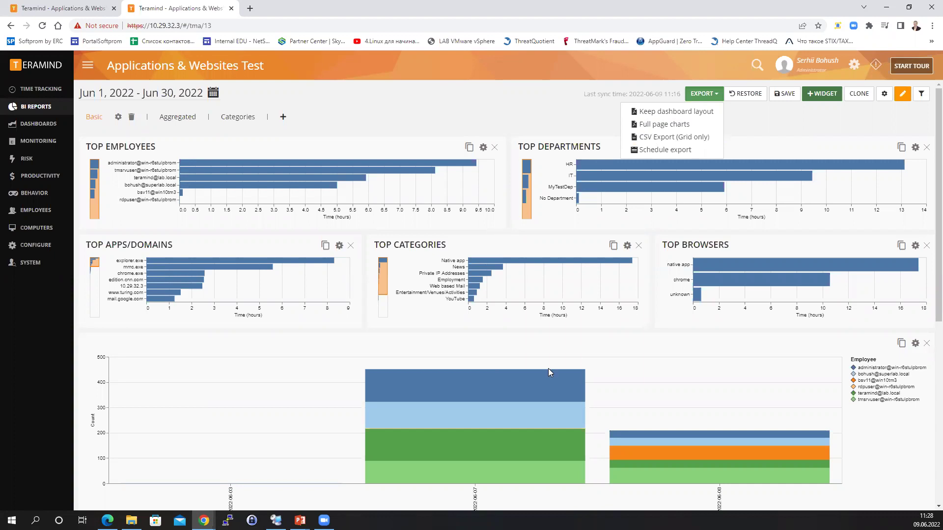
pyautogui.scroll(-6, 548, 368)
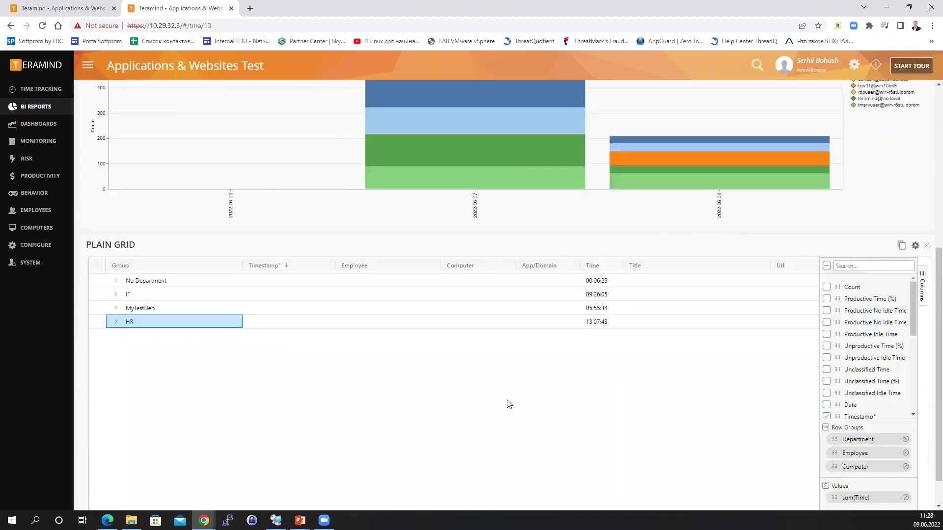
pyautogui.scroll(6, 508, 403)
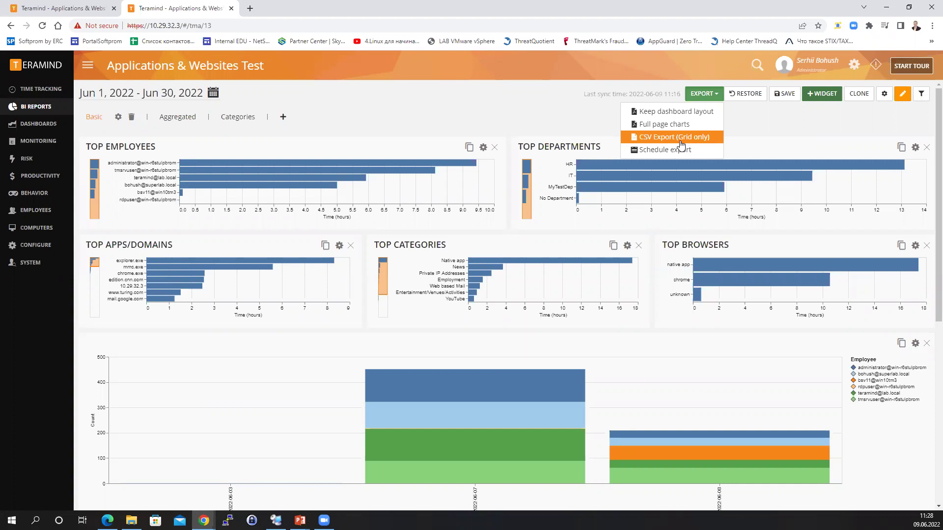
pyautogui.click(679, 150)
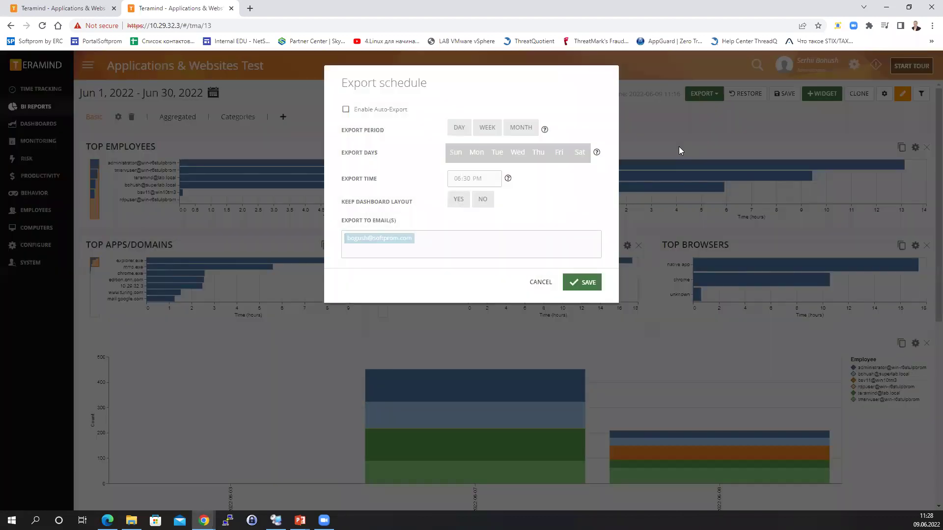
# Enable weekly auto-export with Mon, Wed, Thu and Fri unticked, then cancel and discard the changes.
pyautogui.click(346, 109)
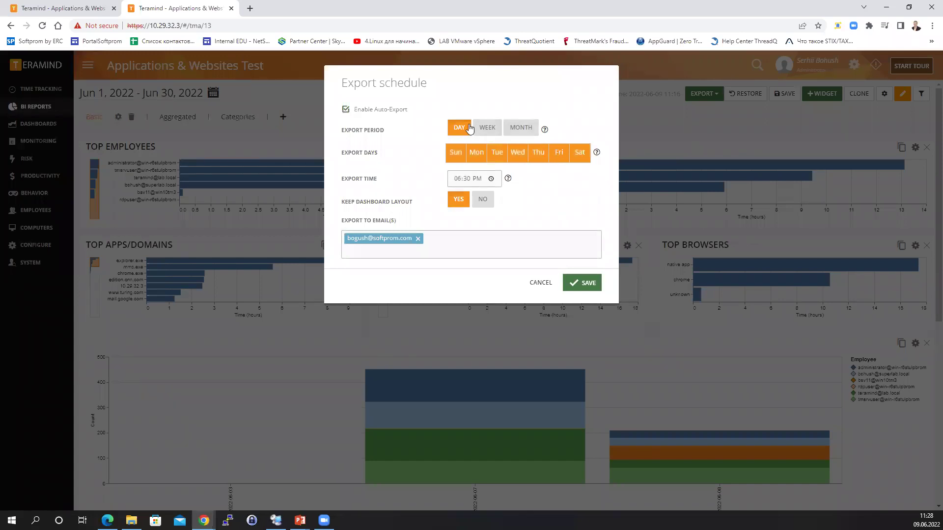
pyautogui.click(486, 128)
pyautogui.click(519, 128)
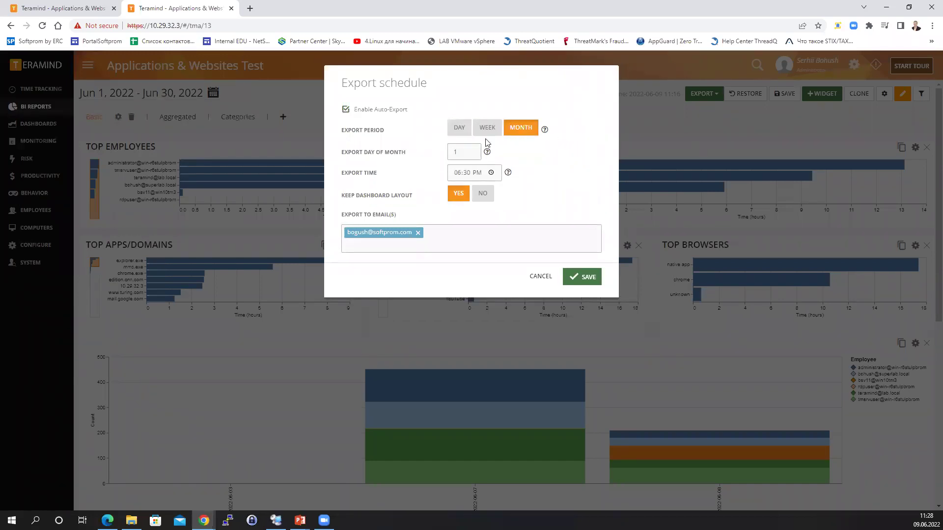
pyautogui.click(487, 129)
pyautogui.click(473, 153)
pyautogui.click(513, 155)
pyautogui.click(545, 156)
pyautogui.click(563, 161)
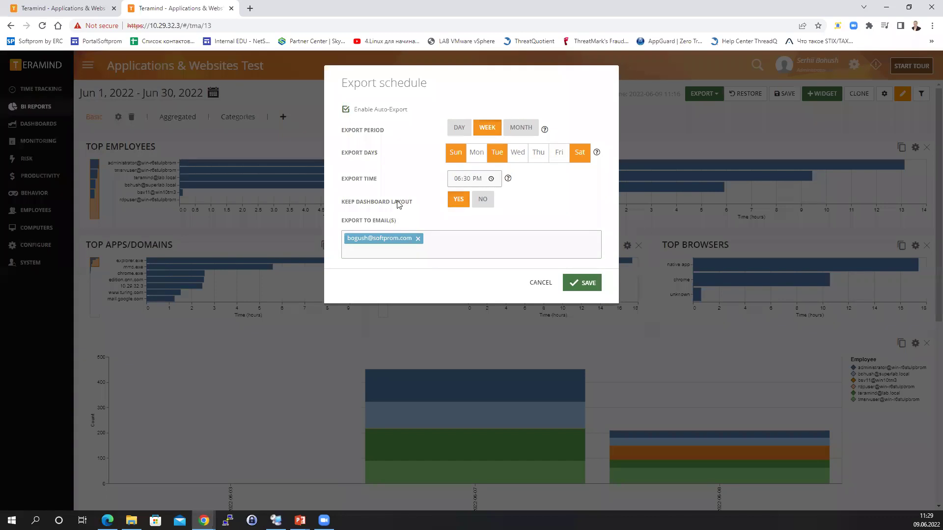
pyautogui.click(540, 285)
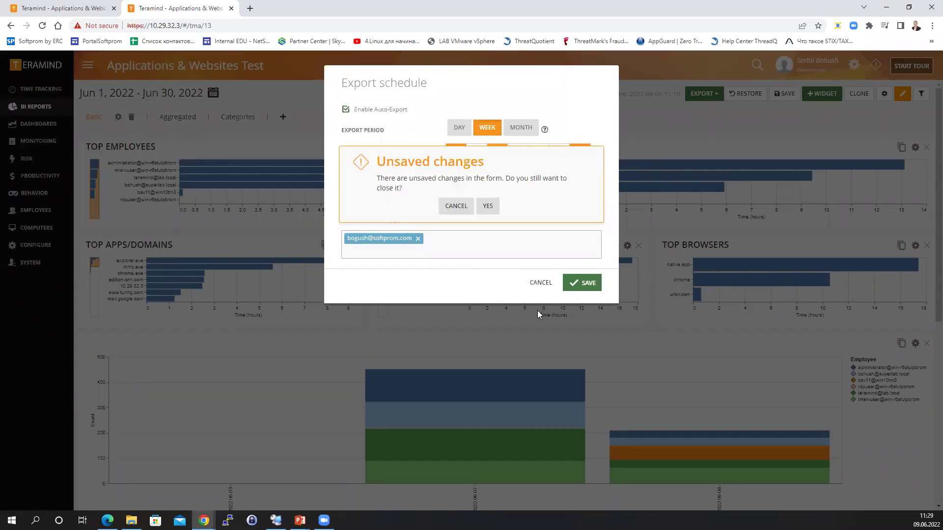
pyautogui.click(486, 206)
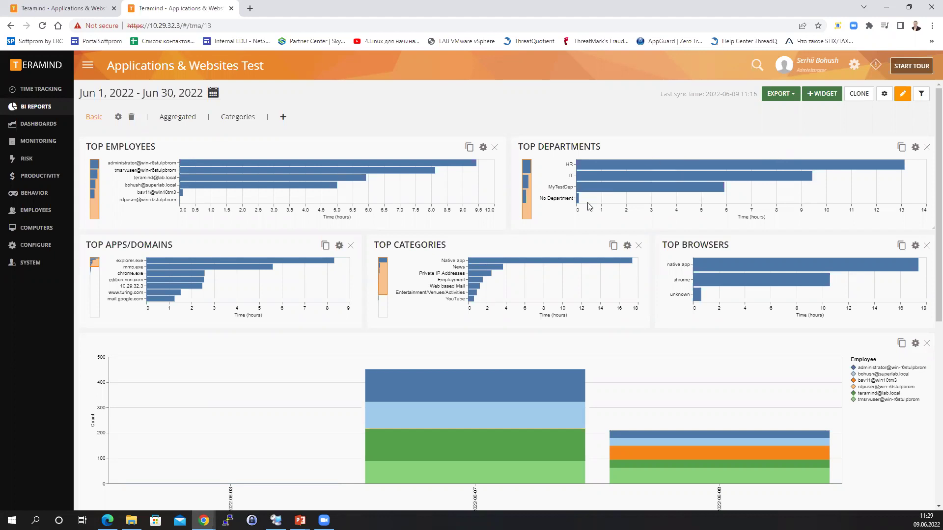
# On the Access control page, create and save a policy named 'Test' applying to one user.
pyautogui.moveTo(47, 246)
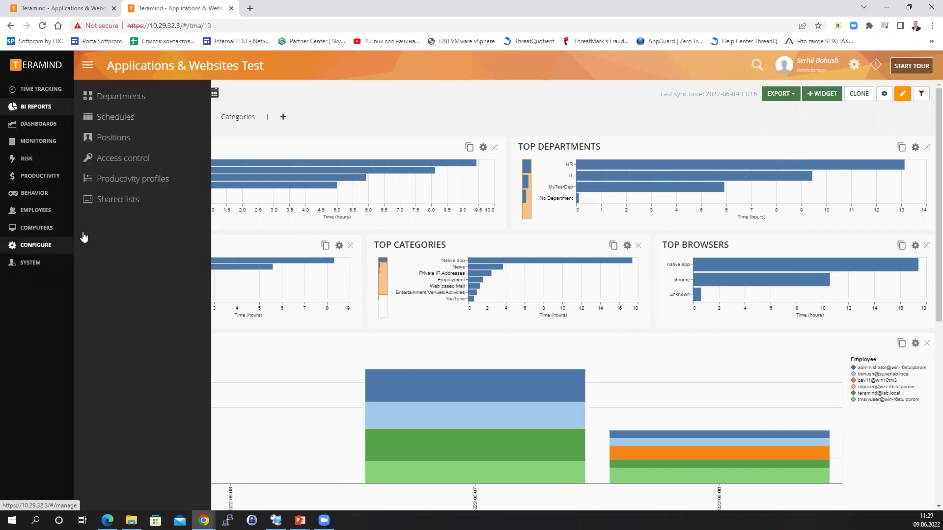
pyautogui.click(130, 162)
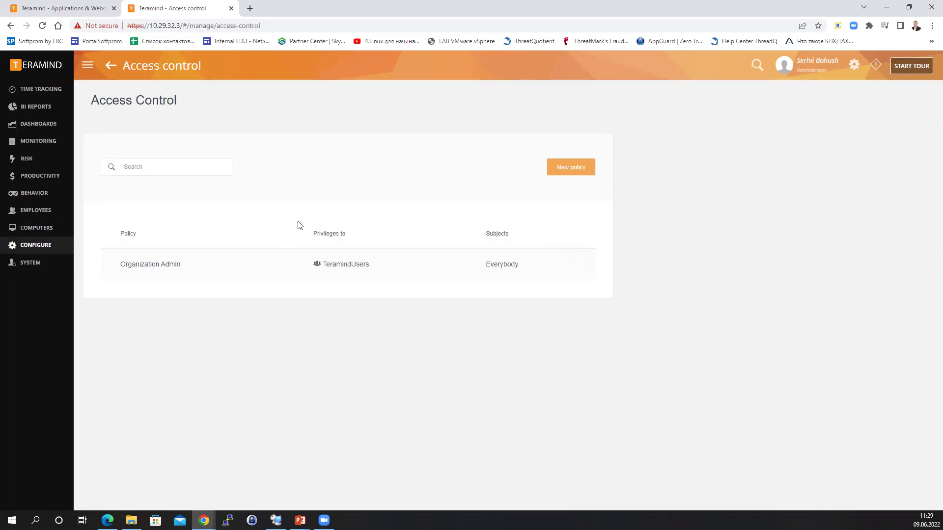
pyautogui.click(567, 168)
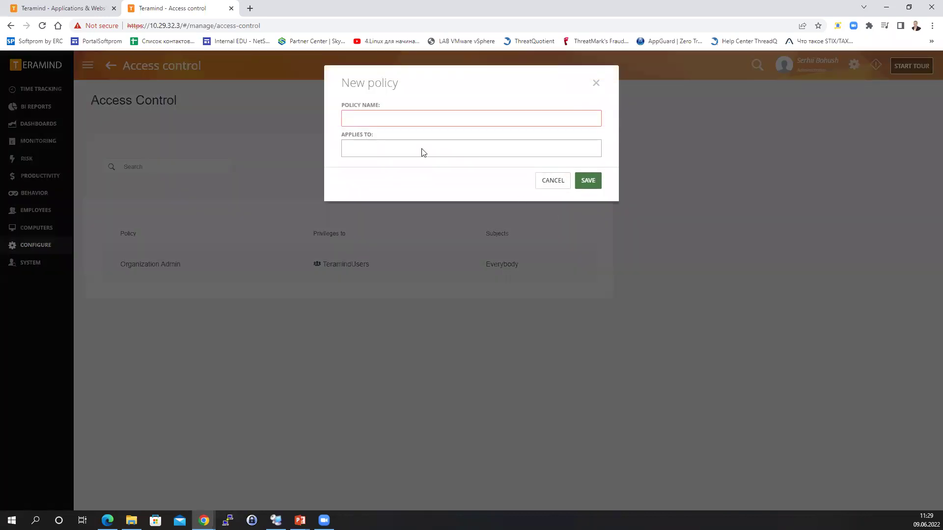
pyautogui.write('Test')
pyautogui.click(384, 148)
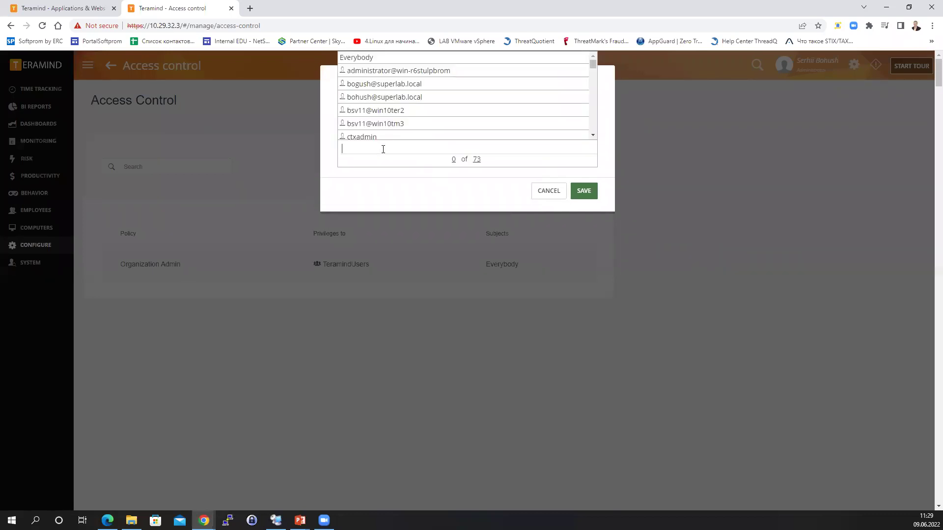
pyautogui.click(381, 111)
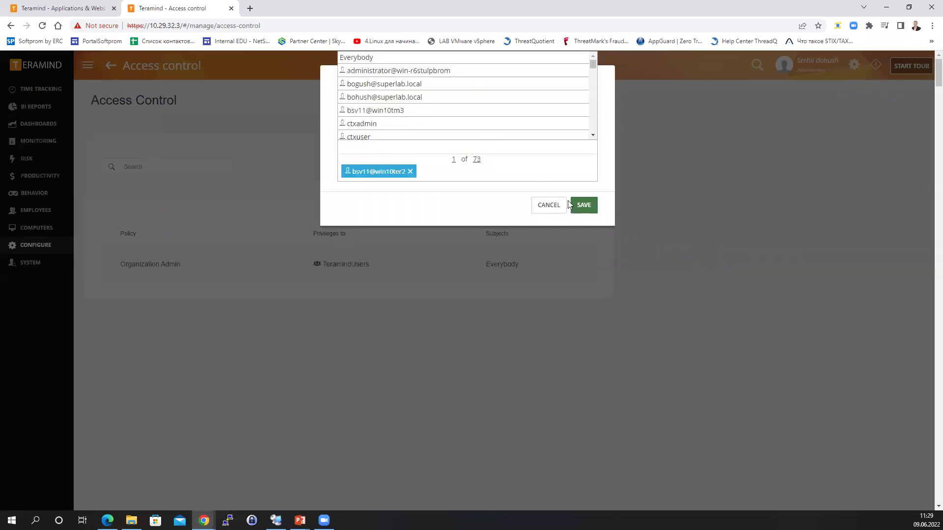
pyautogui.click(485, 213)
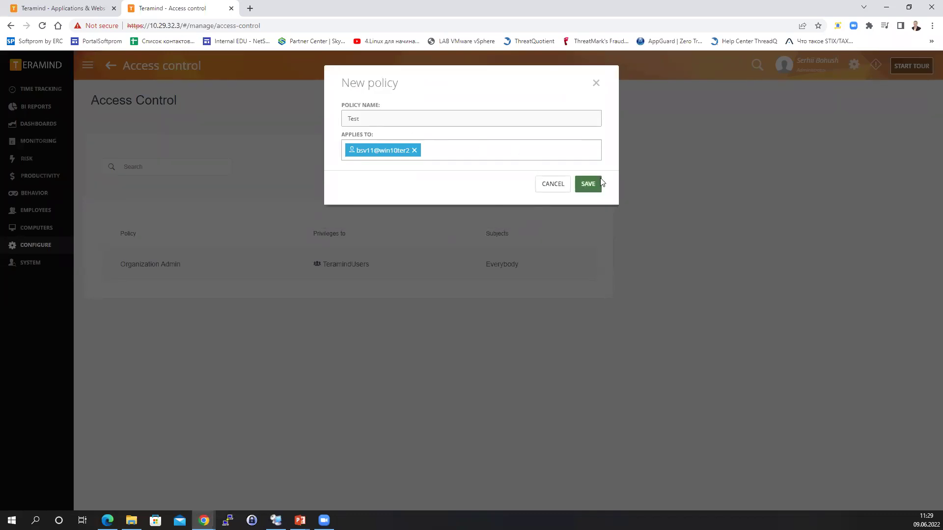
pyautogui.click(585, 185)
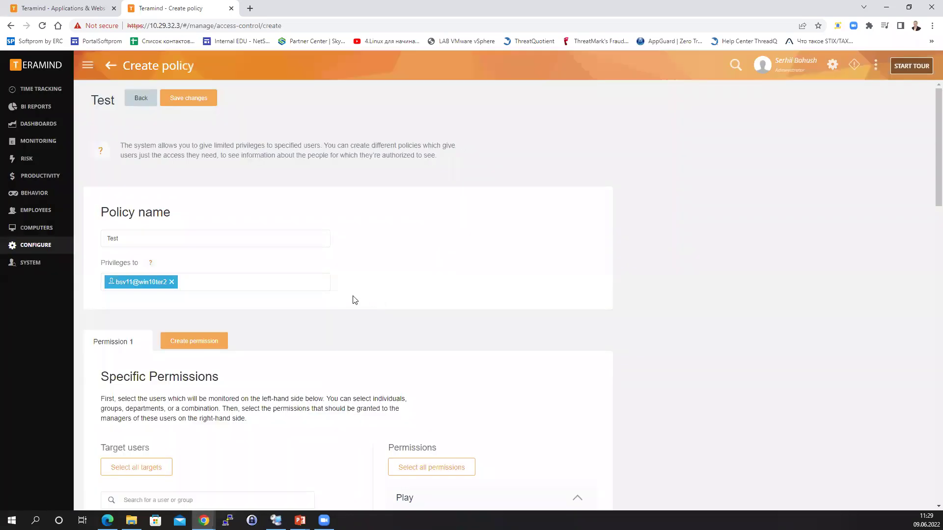
# Review the Target users section and expand the View permissions group.
pyautogui.scroll(-1, 409, 258)
pyautogui.scroll(-3, 410, 259)
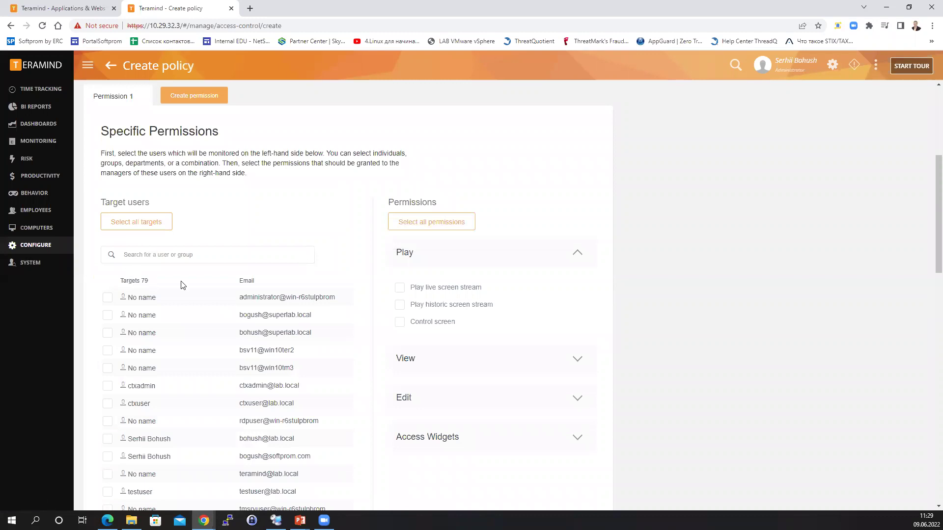
pyautogui.scroll(-4, 183, 286)
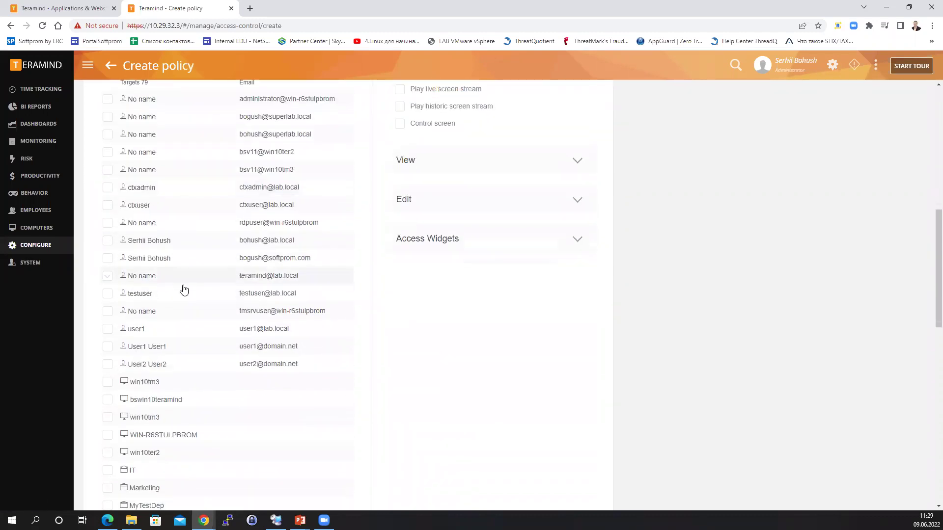
pyautogui.scroll(-11, 184, 289)
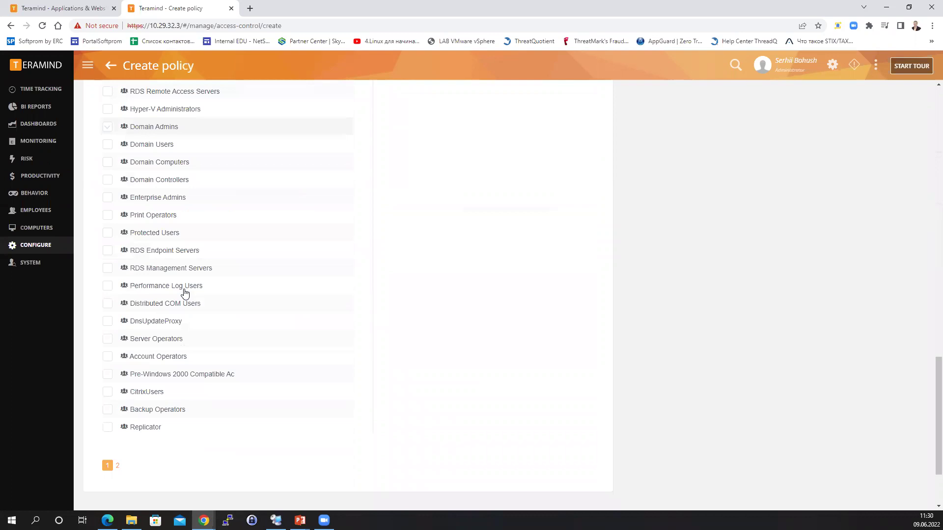
pyautogui.scroll(15, 184, 293)
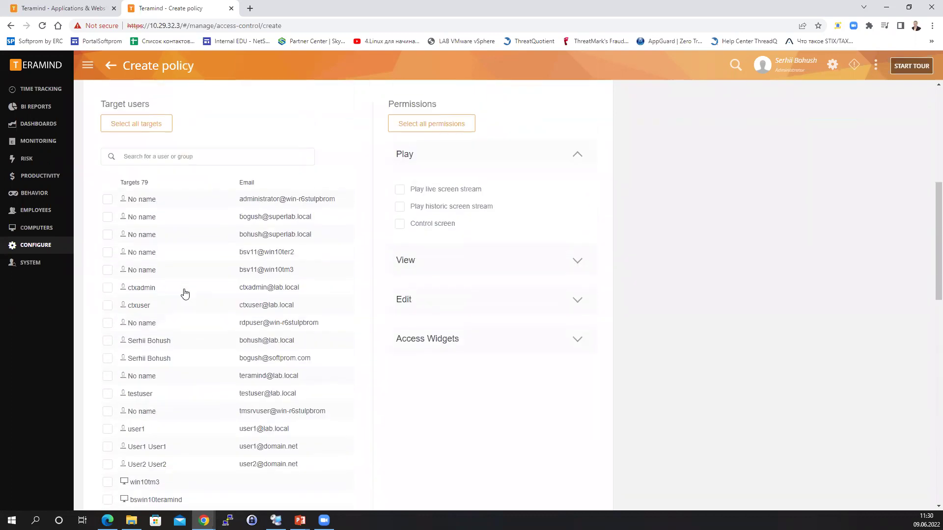
pyautogui.scroll(1, 185, 294)
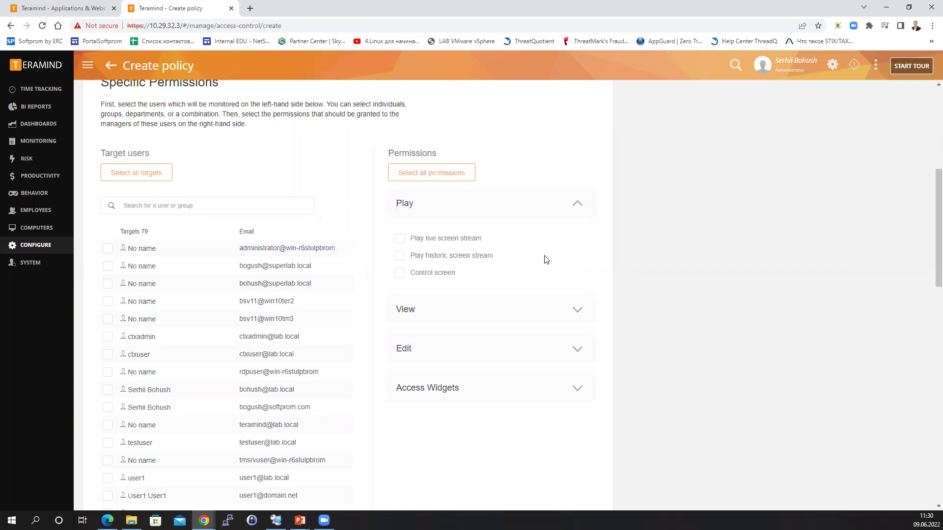
pyautogui.click(579, 309)
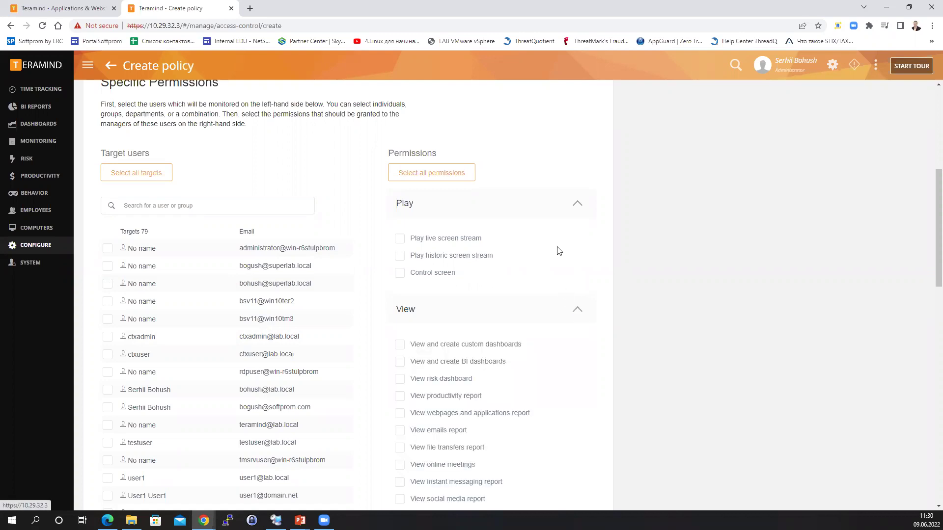
# Expand the Edit and Access Widgets permission groups and return to the top.
pyautogui.scroll(-3, 552, 258)
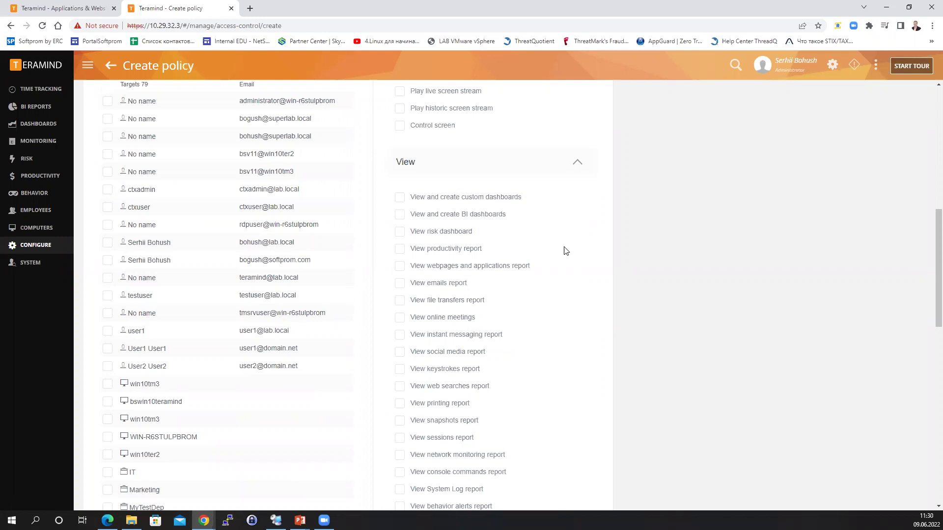
pyautogui.scroll(-2, 564, 256)
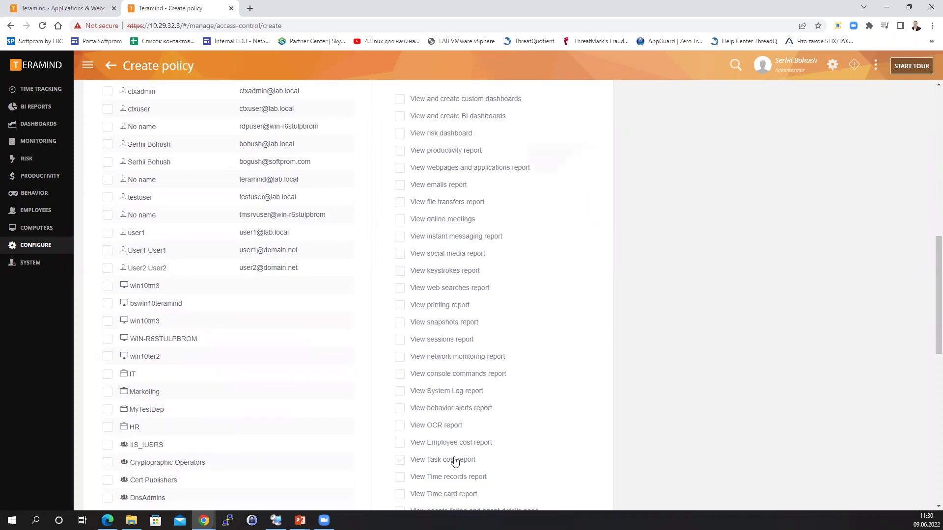
pyautogui.scroll(-3, 455, 446)
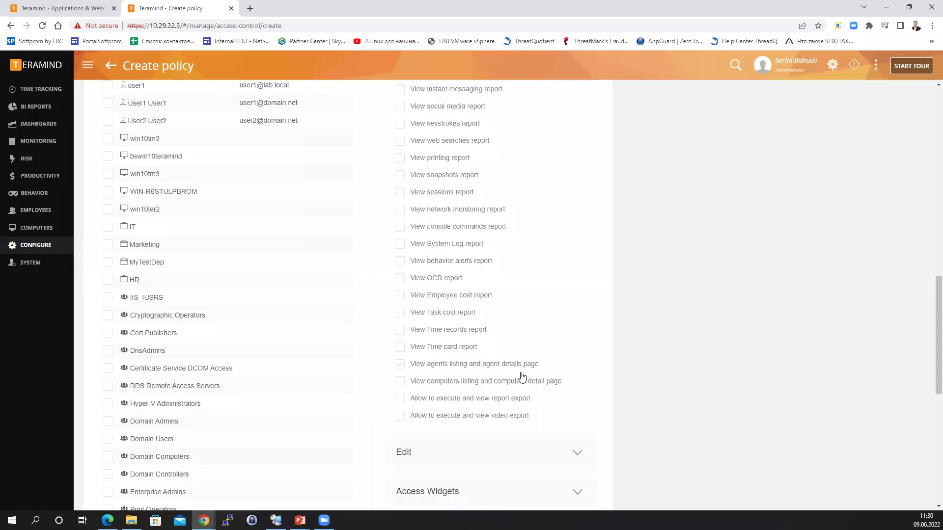
pyautogui.scroll(4, 522, 377)
pyautogui.scroll(-7, 521, 377)
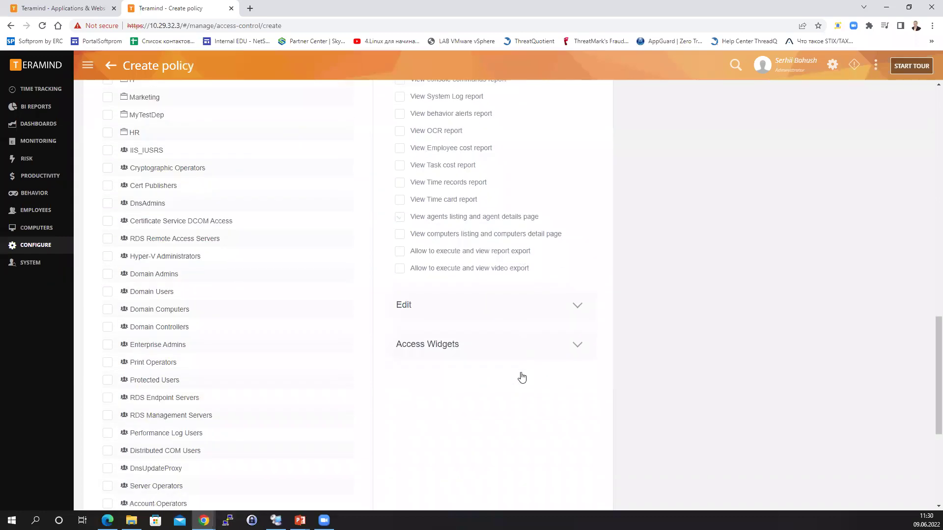
pyautogui.click(578, 306)
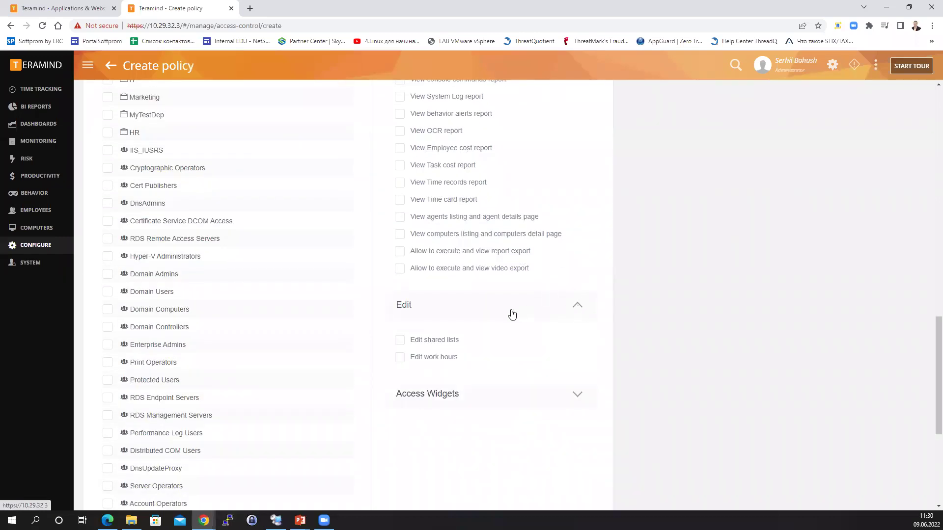
pyautogui.click(576, 400)
pyautogui.scroll(-7, 551, 330)
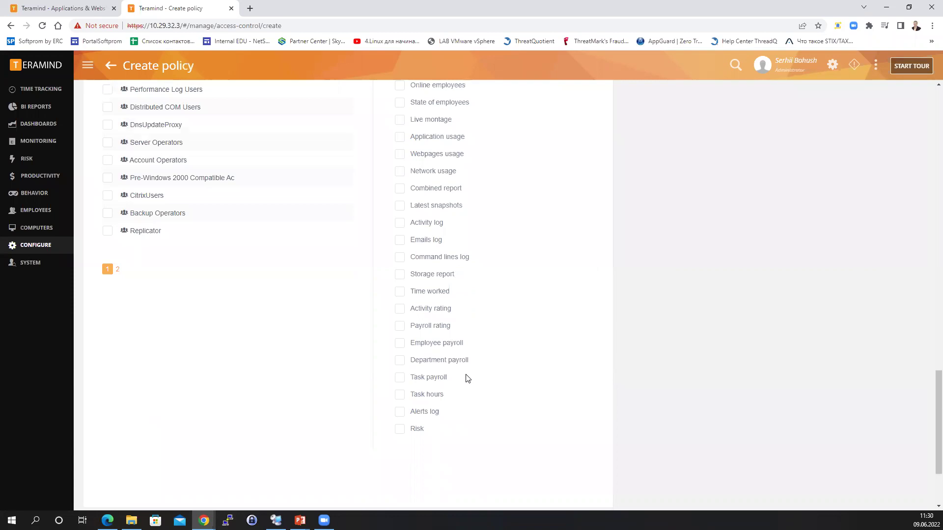
pyautogui.scroll(13, 466, 378)
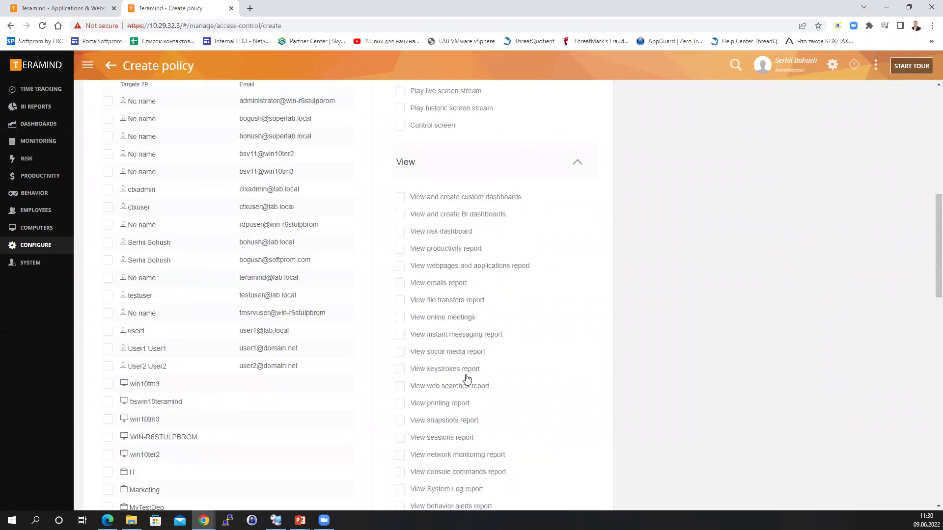
pyautogui.scroll(10, 466, 378)
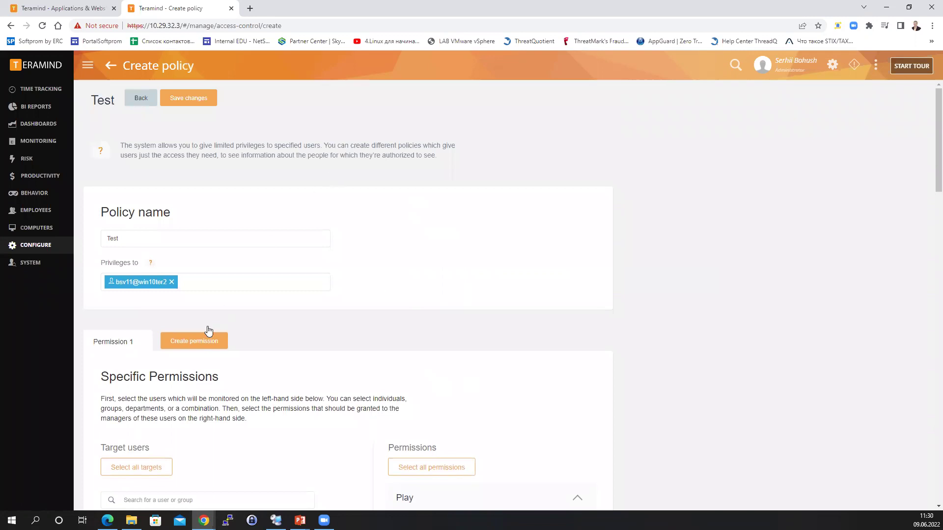
# Create a Permission 2 tab for the Test policy and look through its settings.
pyautogui.click(194, 343)
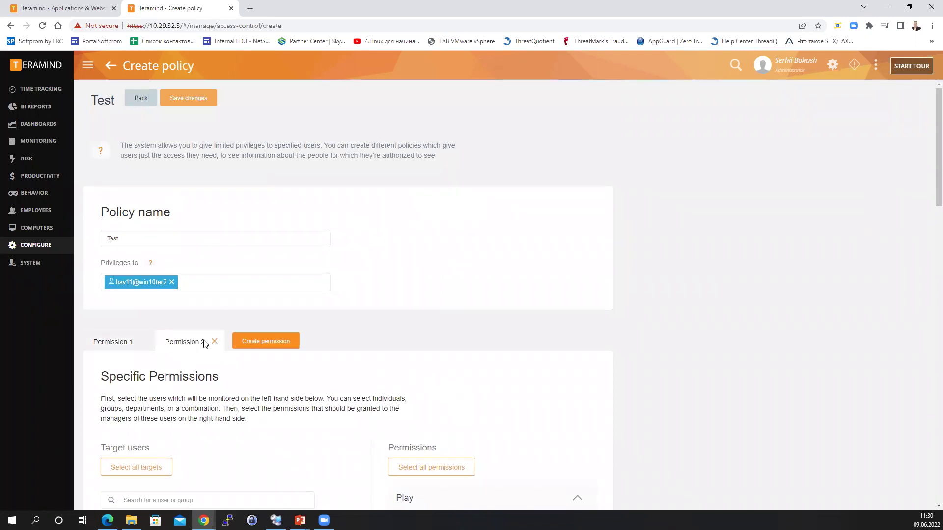
pyautogui.scroll(-10, 425, 359)
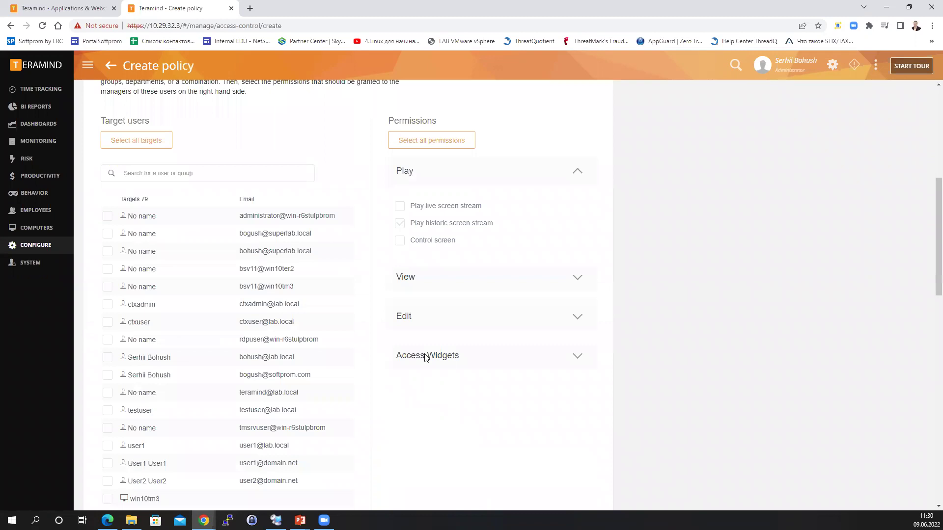
pyautogui.scroll(-3, 427, 358)
pyautogui.scroll(13, 426, 358)
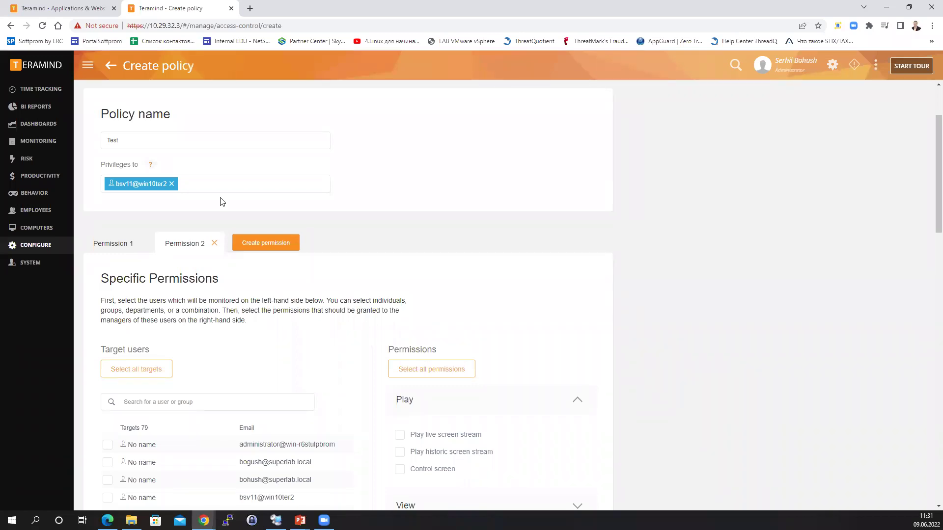
pyautogui.moveTo(11, 106)
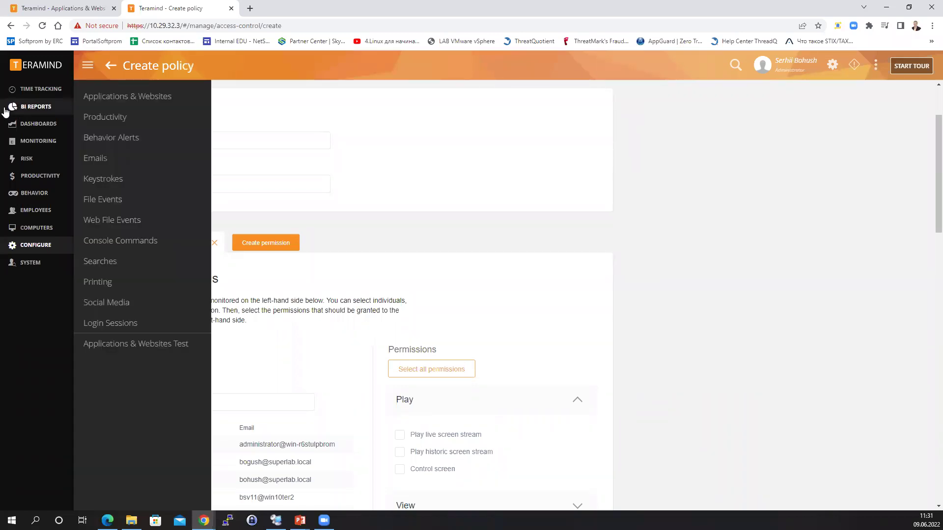
# Browse the Console Commands BI report, then switch to the Behavior Alerts report.
pyautogui.click(30, 92)
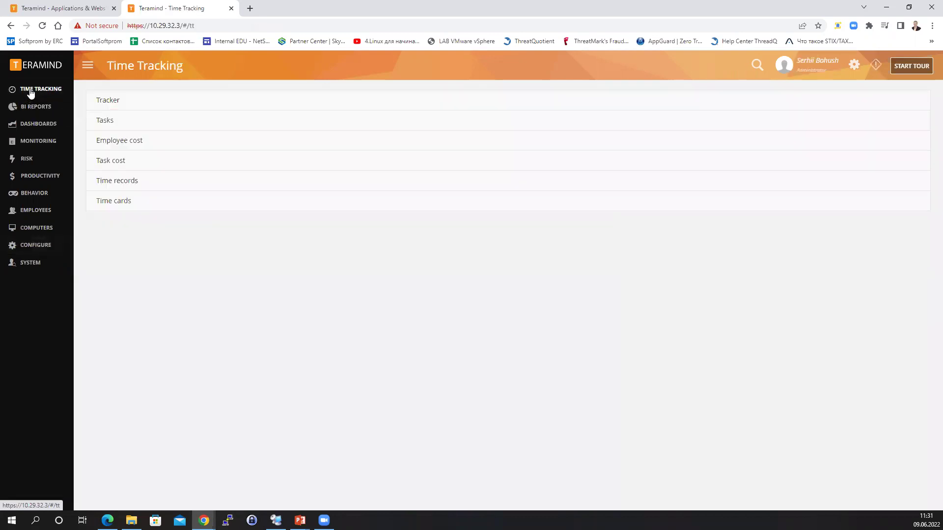
pyautogui.click(41, 105)
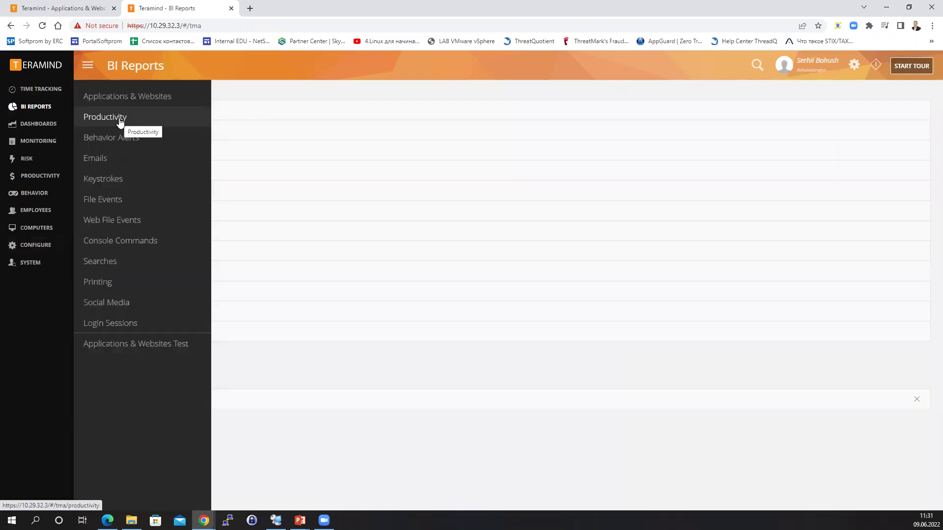
pyautogui.click(121, 239)
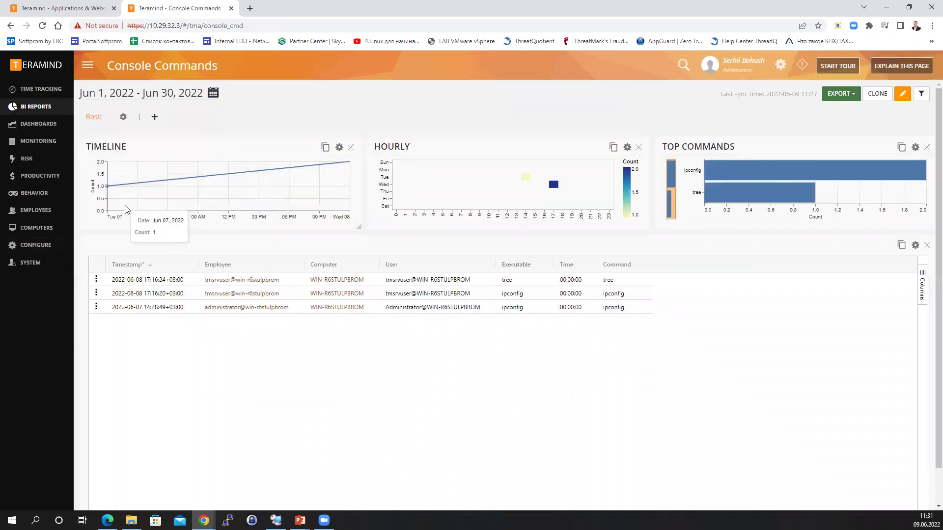
pyautogui.scroll(-1, 729, 242)
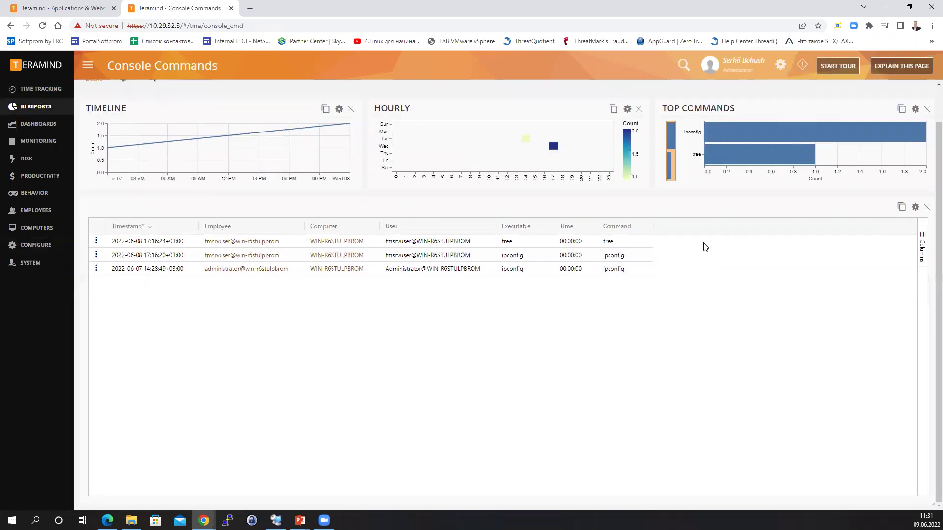
pyautogui.scroll(1, 729, 242)
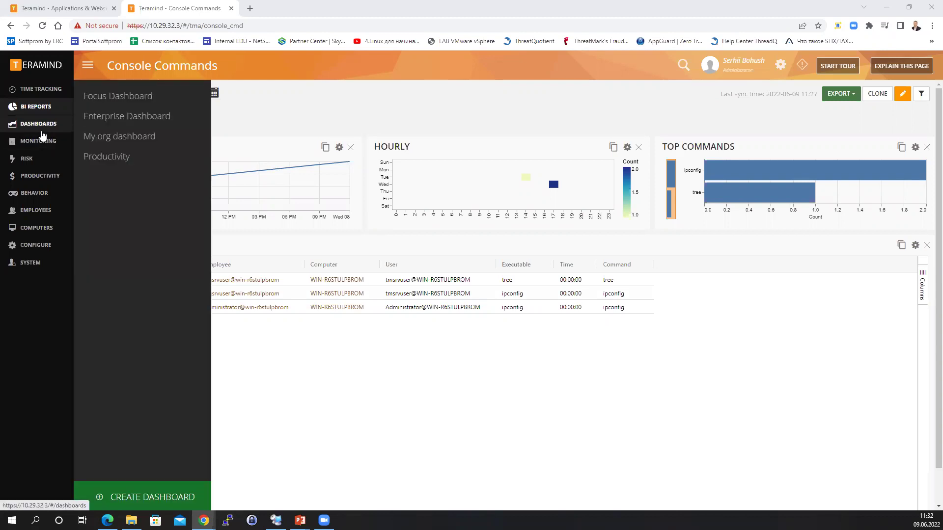
pyautogui.moveTo(63, 110)
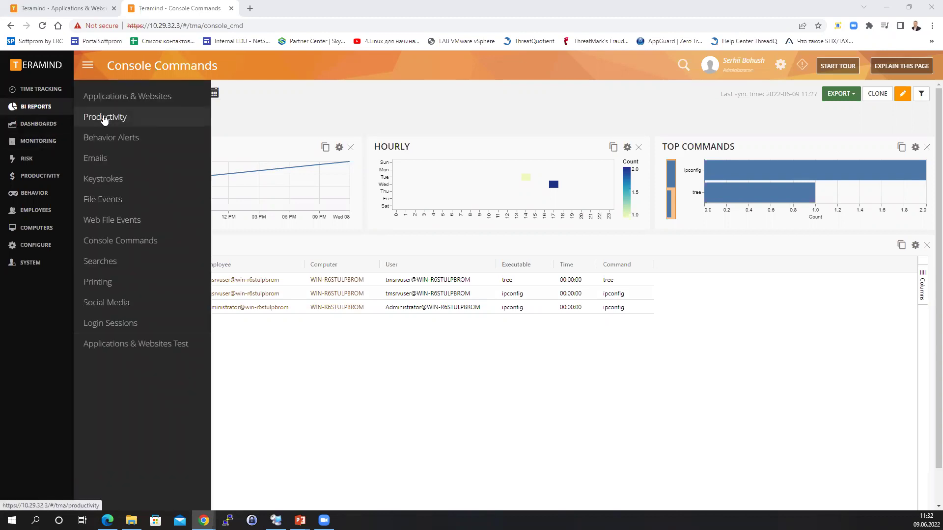
pyautogui.click(112, 138)
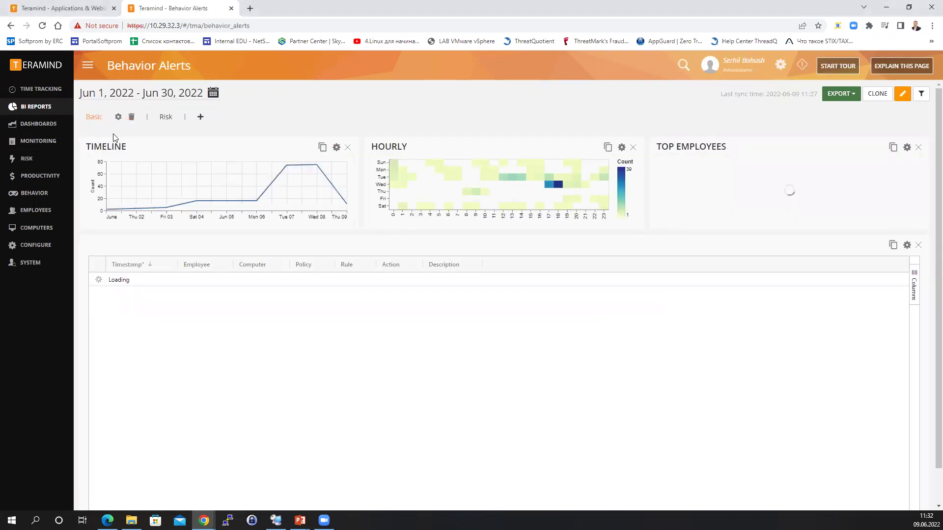